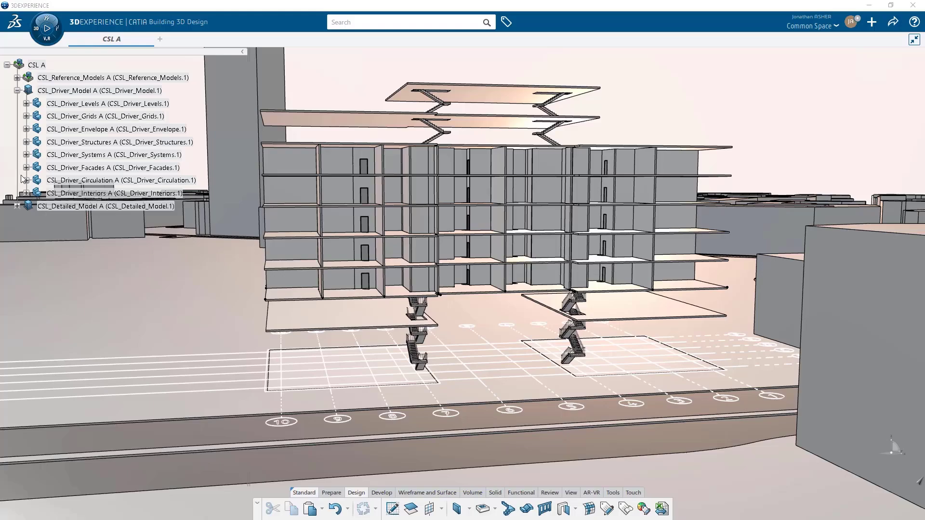
Step: Copy the Levels set from CSL_Driver_Levels into the 3D shape of CSL_Driver_Facades and collapse the copied levels
left_click(26, 168)
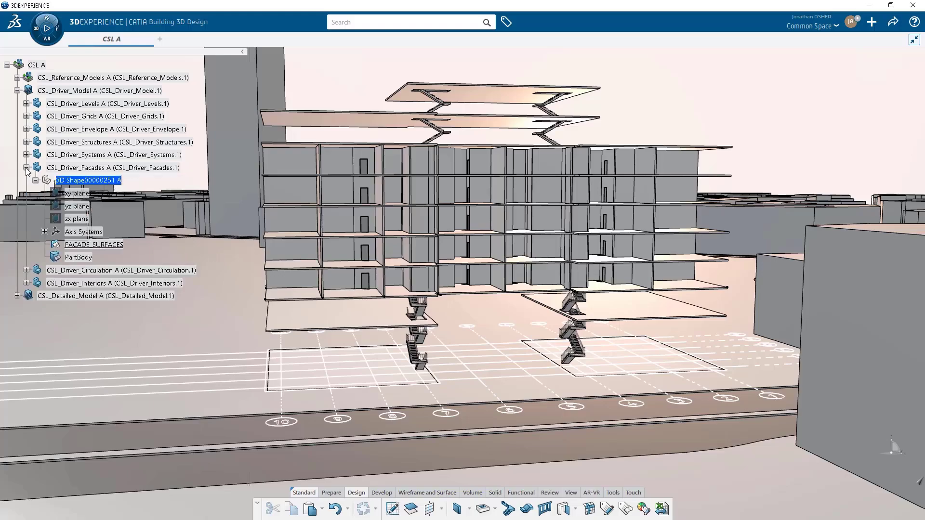
double_click(94, 244)
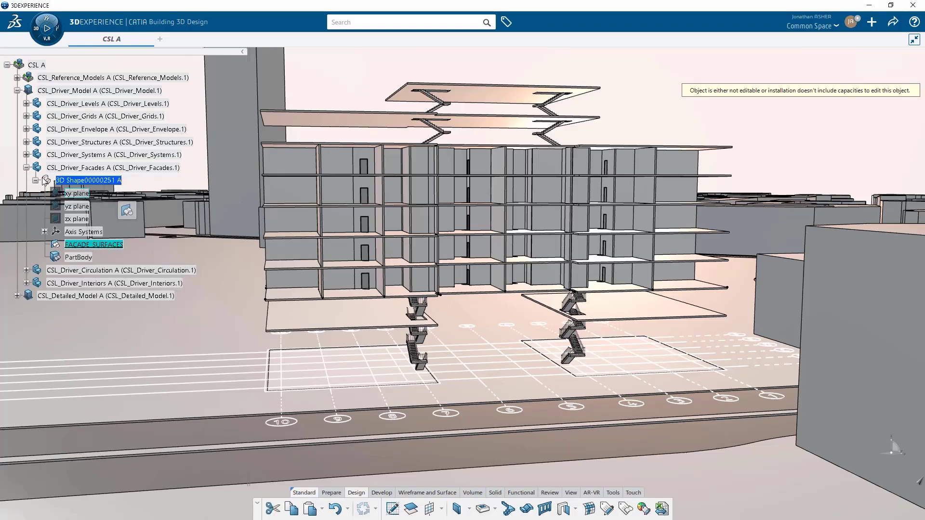
left_click(26, 104)
double_click(74, 231)
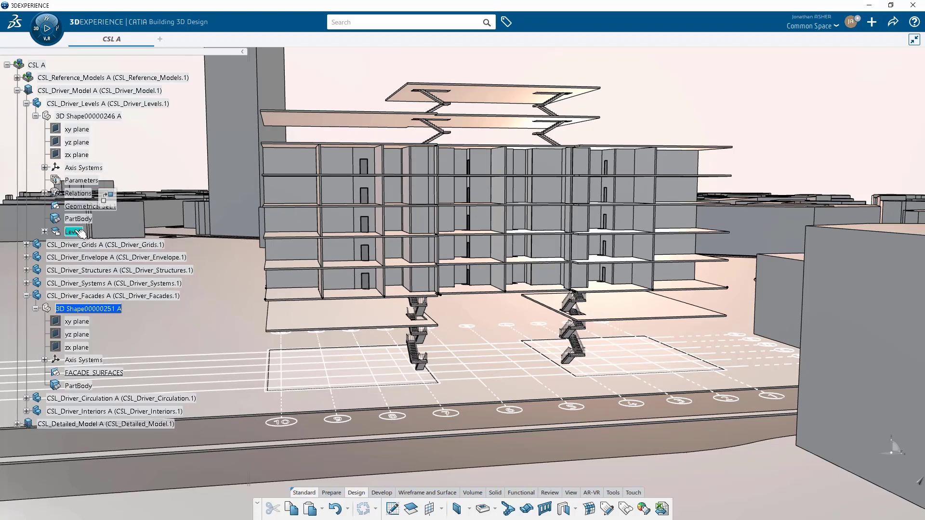
left_click(35, 104)
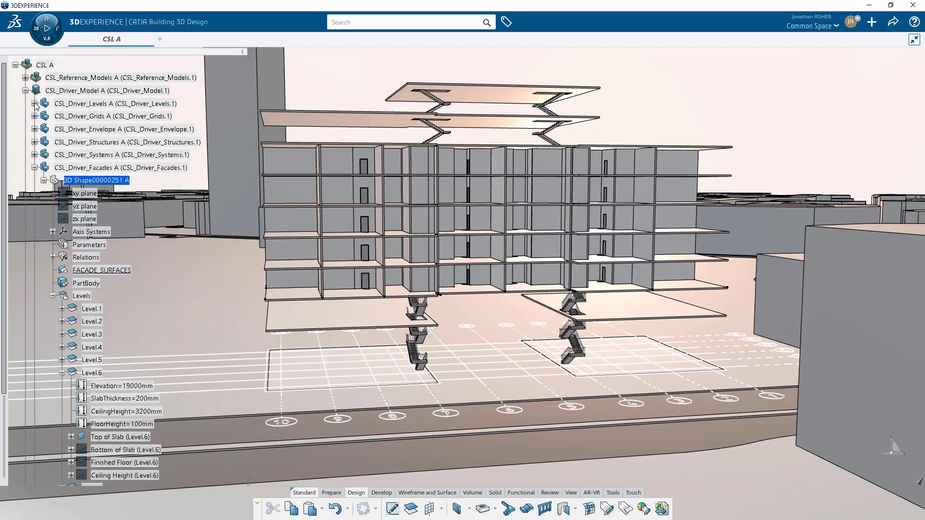
left_click(62, 373)
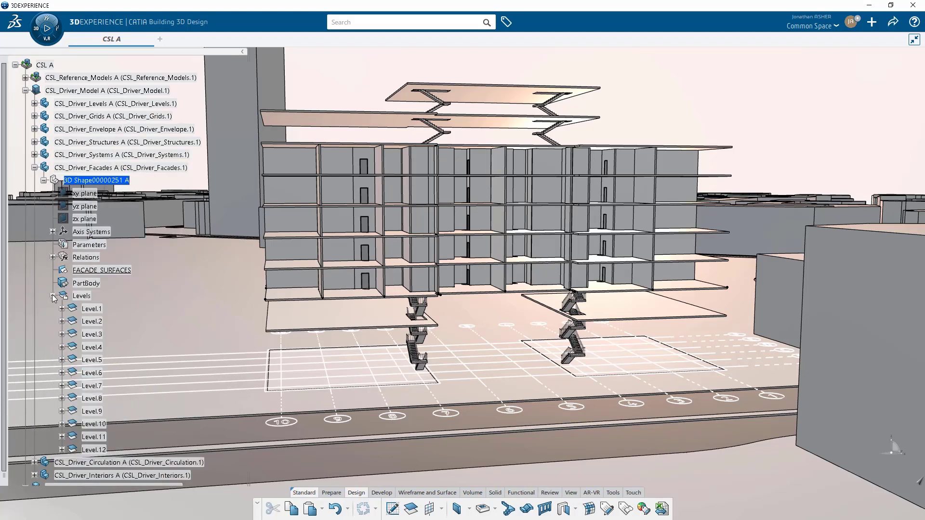
left_click(53, 296)
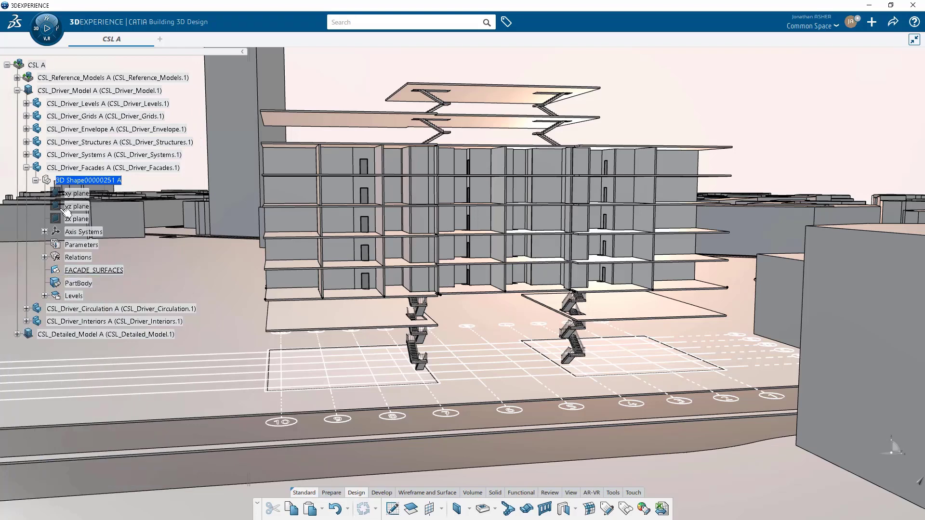
Step: Show the ENVELOPE_MASSING geometrical set of CSL_Driver_Envelope
left_click(26, 129)
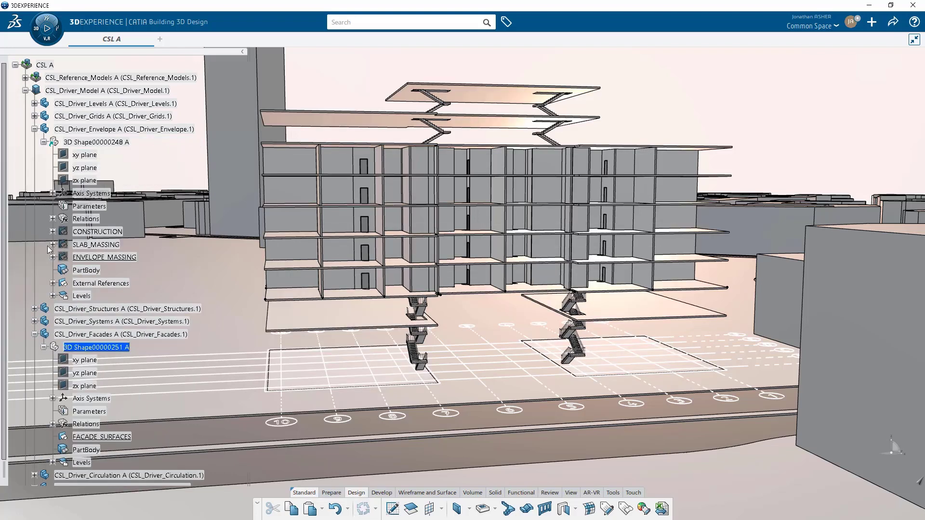
right_click(97, 264)
left_click(125, 291)
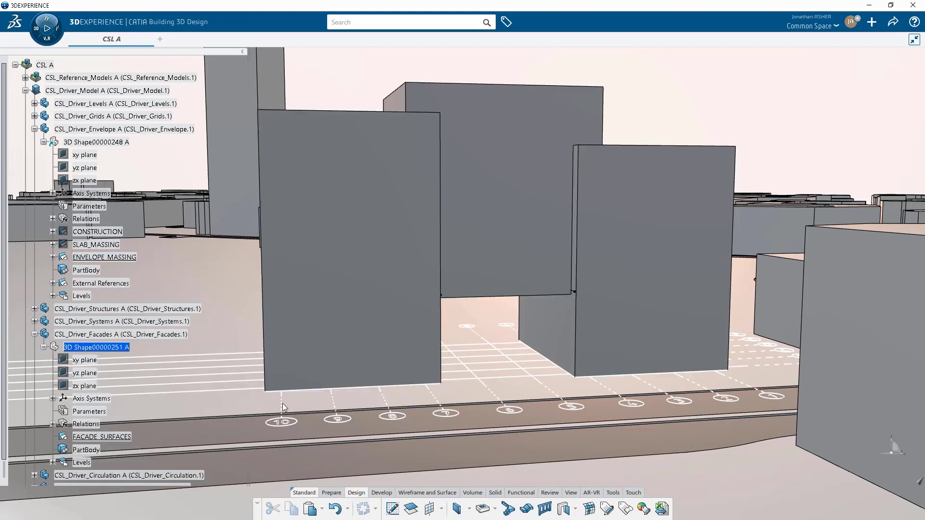
Step: Extract the front face of the massing block beside grids 1 to 4 and a second facade face, without propagation
left_click(413, 492)
left_click(642, 509)
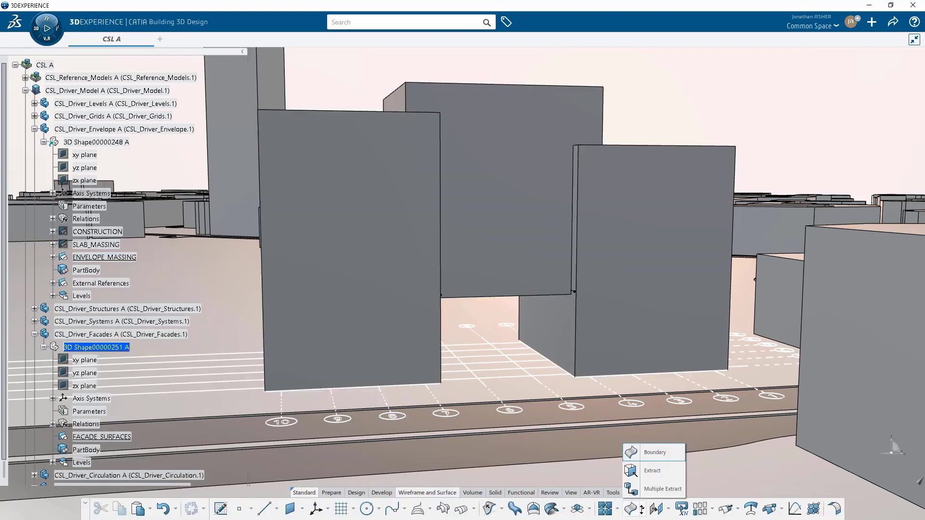
left_click(651, 470)
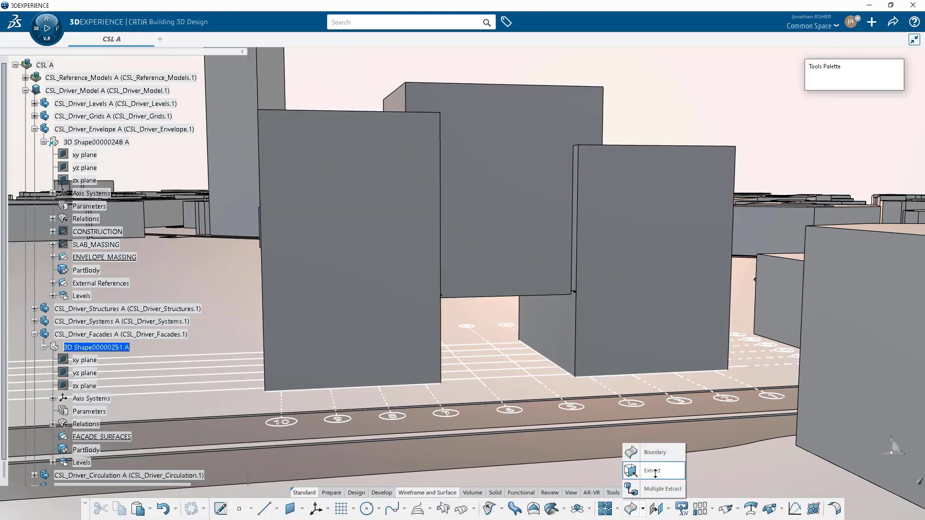
left_click(662, 327)
middle_click_drag(717, 388, 626, 375)
left_click(835, 319)
left_click(691, 340)
left_click(833, 318)
Step: Extract three more facade faces, including the central block's front face and its exposed upper side face
middle_click_drag(664, 409, 371, 413)
left_click(392, 401)
left_click(833, 318)
middle_click_drag(606, 401, 211, 295)
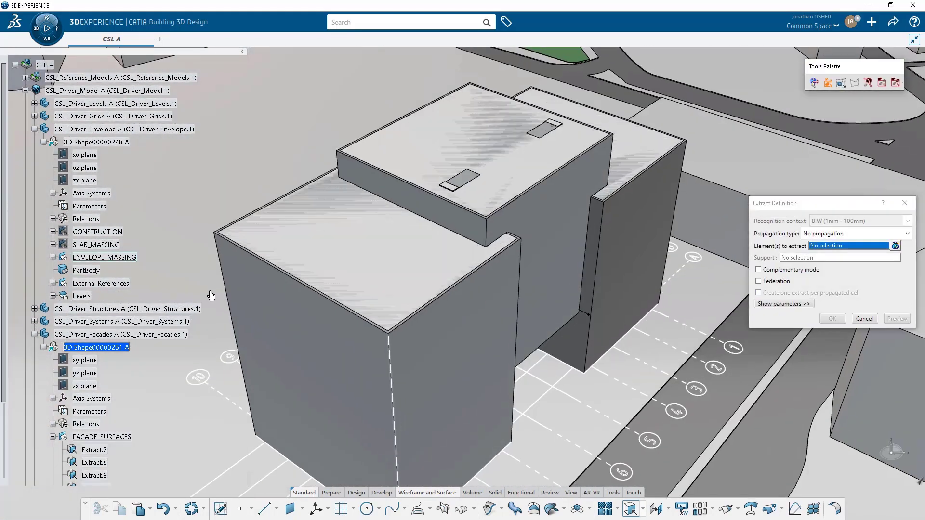
left_click(562, 292)
left_click(833, 318)
middle_click_drag(651, 304, 356, 238)
left_click(492, 238)
left_click(832, 319)
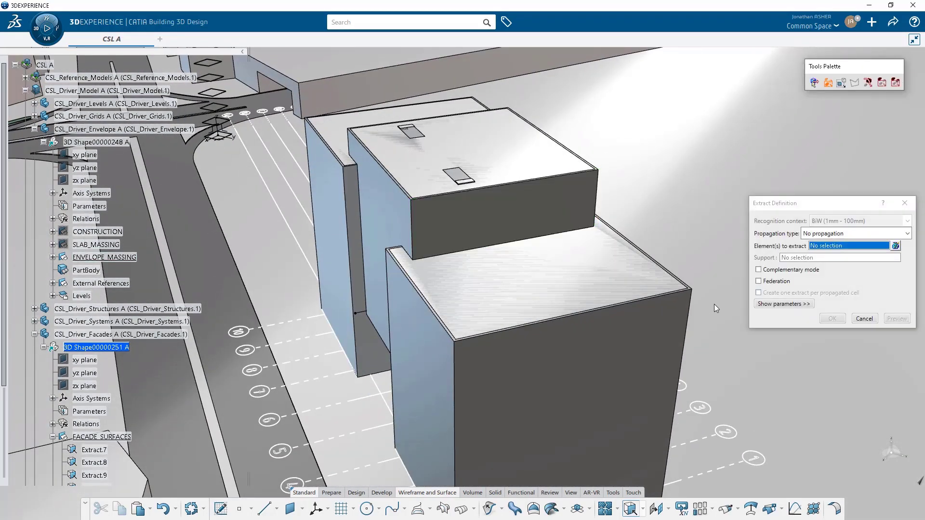
Step: Extract the central block's rear face, its opposite upper side face and the front face of the block near grid 10
middle_click_drag(714, 304, 394, 227)
left_click(394, 227)
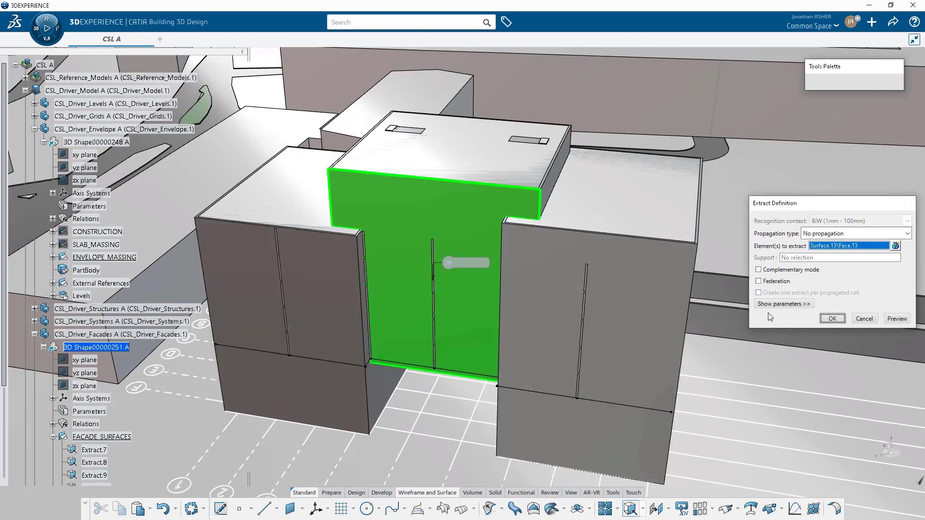
middle_click_drag(660, 252, 409, 224)
left_click(448, 234)
left_click(832, 319)
left_click(473, 404)
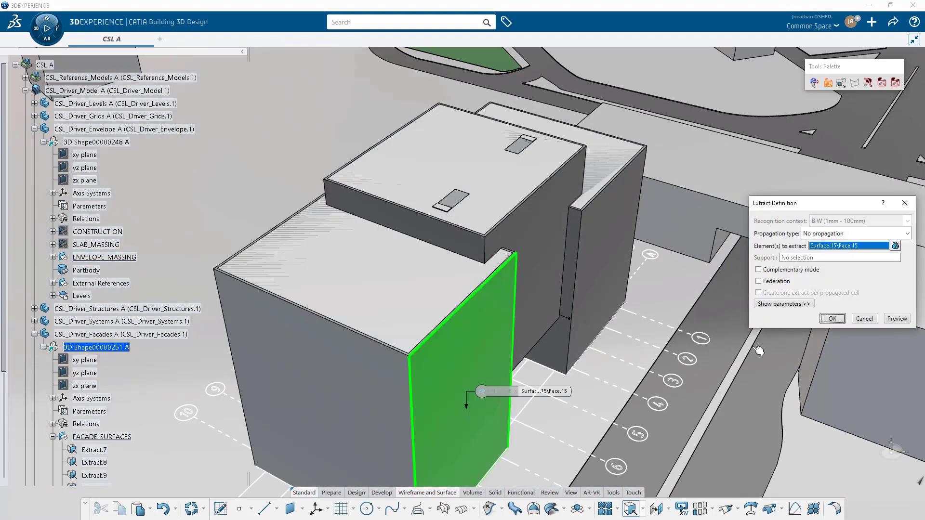
left_click(832, 318)
Step: Extract the remaining three outer faces of the massing and leave the Extract command
middle_click_drag(771, 337, 405, 372)
left_click(405, 371)
left_click(831, 319)
middle_click_drag(814, 375, 527, 377)
left_click(526, 377)
left_click(833, 319)
middle_click_drag(760, 395, 344, 398)
left_click(344, 398)
left_click(832, 318)
middle_click_drag(649, 392, 374, 345)
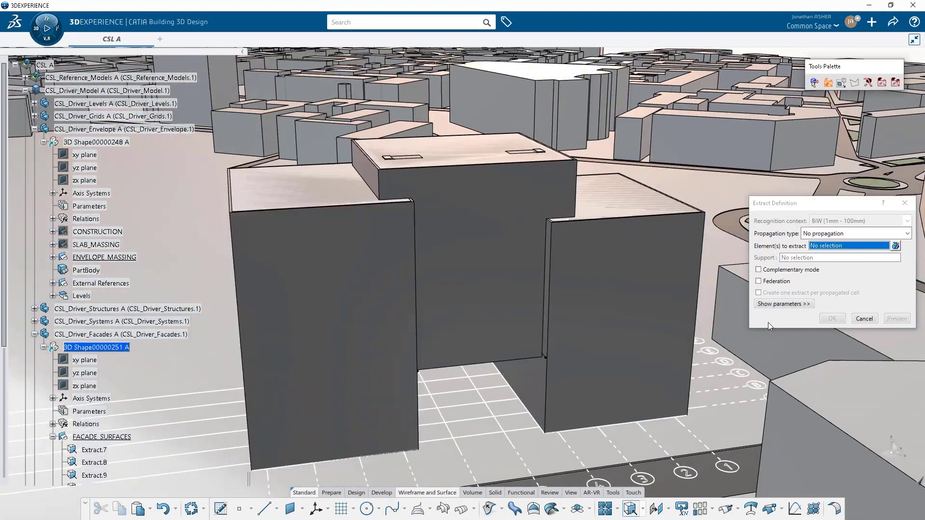
left_click(873, 318)
Step: Hide the FACADE_SURFACES and ENVELOPE_MASSING sets, and collapse the CSL_Driver_Envelope branch
scroll(126, 344, "down", 3)
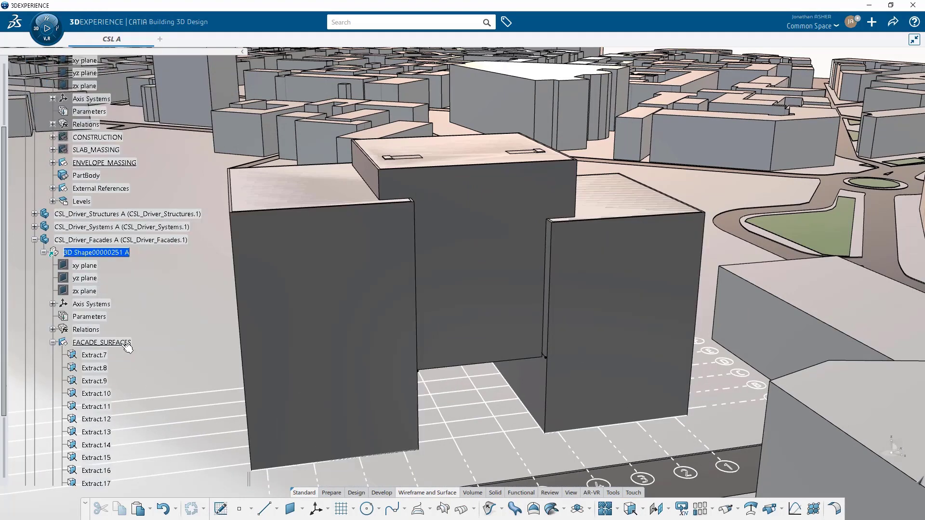
scroll(126, 345, "down", 3)
right_click(116, 250)
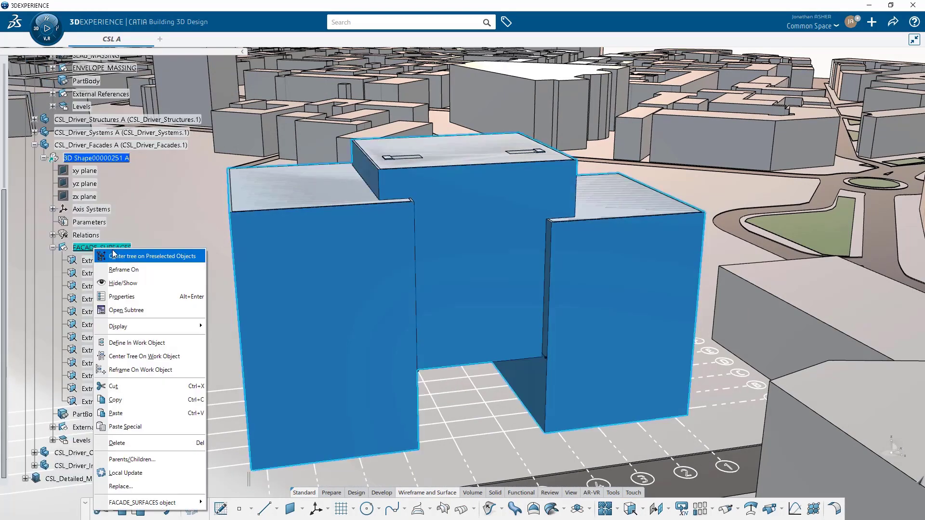
left_click(96, 288)
scroll(106, 299, "up", 7)
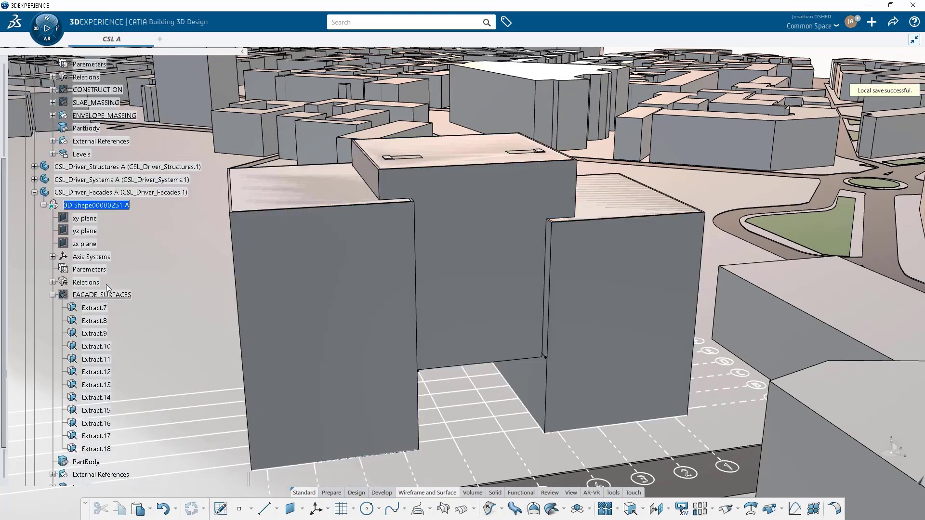
right_click(86, 304)
left_click(119, 77)
left_click(43, 189)
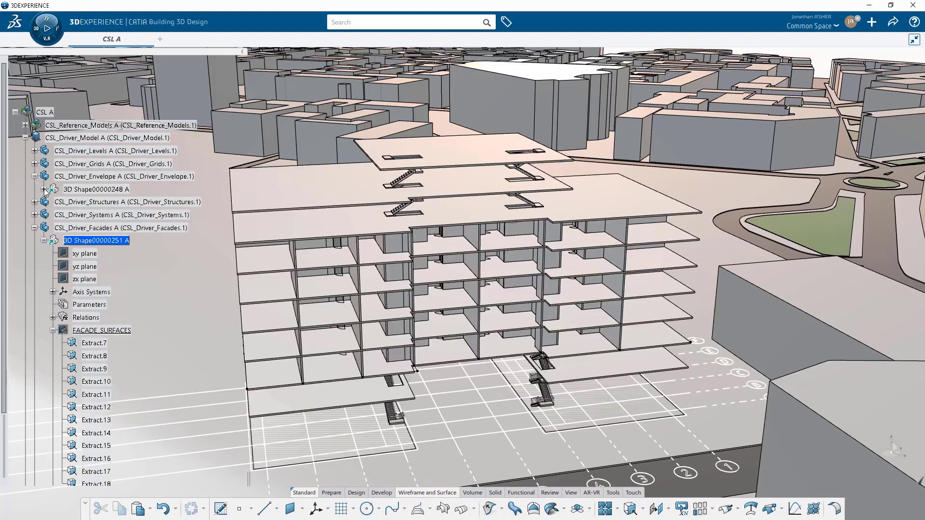
left_click(34, 176)
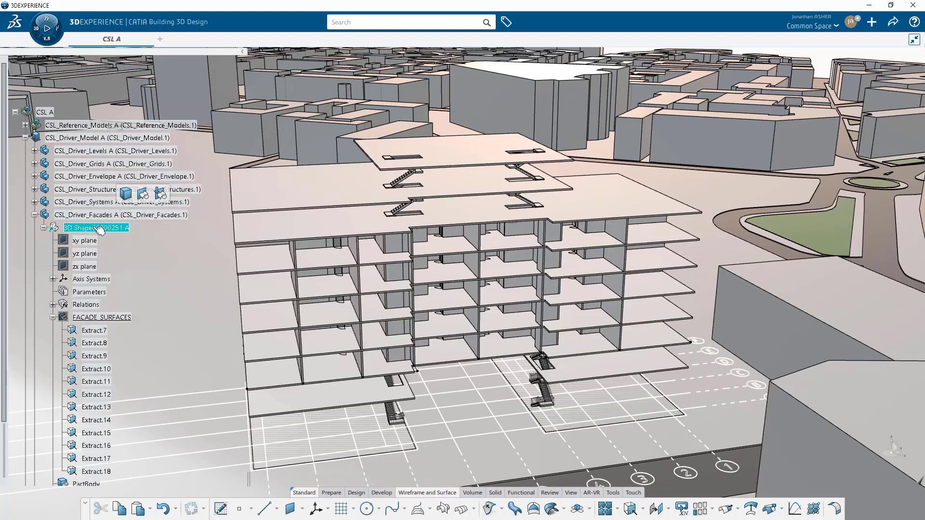
Step: Name the new empty geometrical set below FACADE_SURFACES CURTAINWALLS
scroll(88, 321, "down", 6)
right_click(98, 295)
left_click(132, 83)
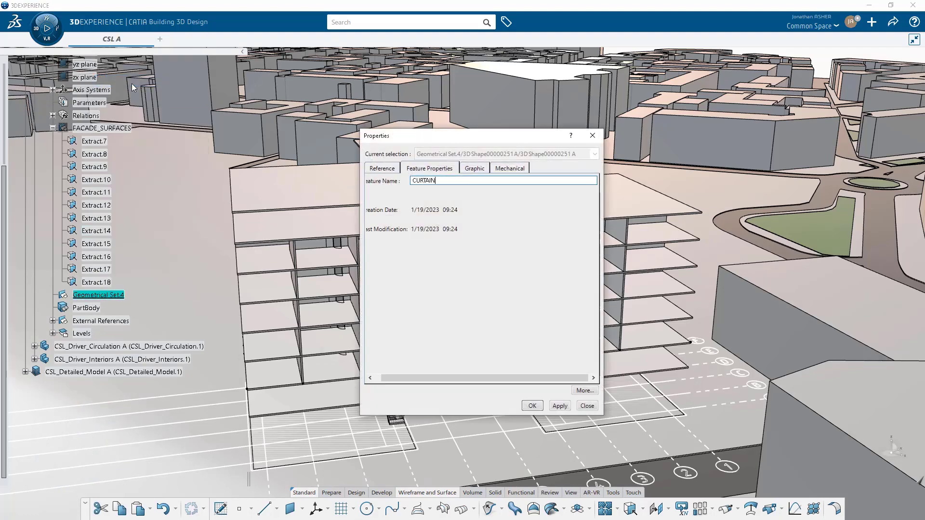
type("CURTAINWALLS")
key("Return")
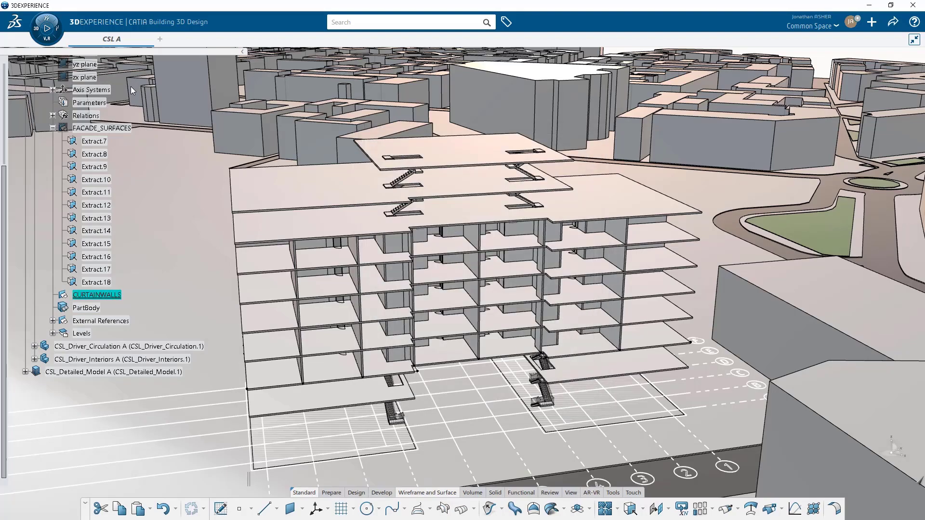
Step: Start a Variable Curtain Wall on the Extract.7 facade surface
middle_click_drag(496, 347, 479, 283)
left_click(364, 493)
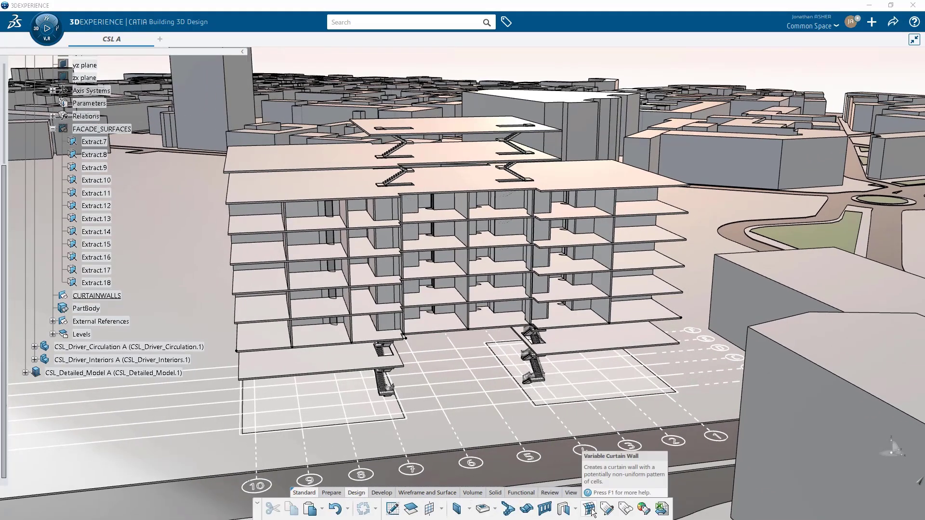
left_click(589, 508)
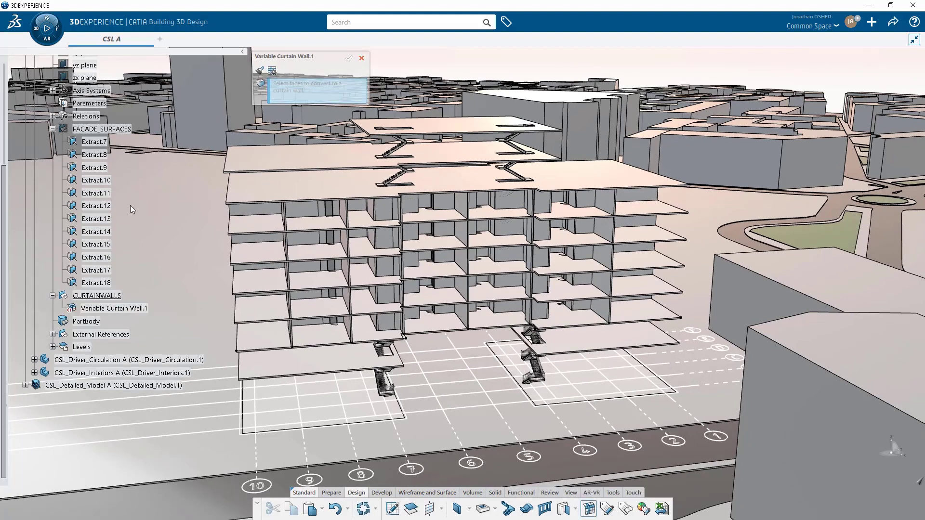
left_click(93, 143)
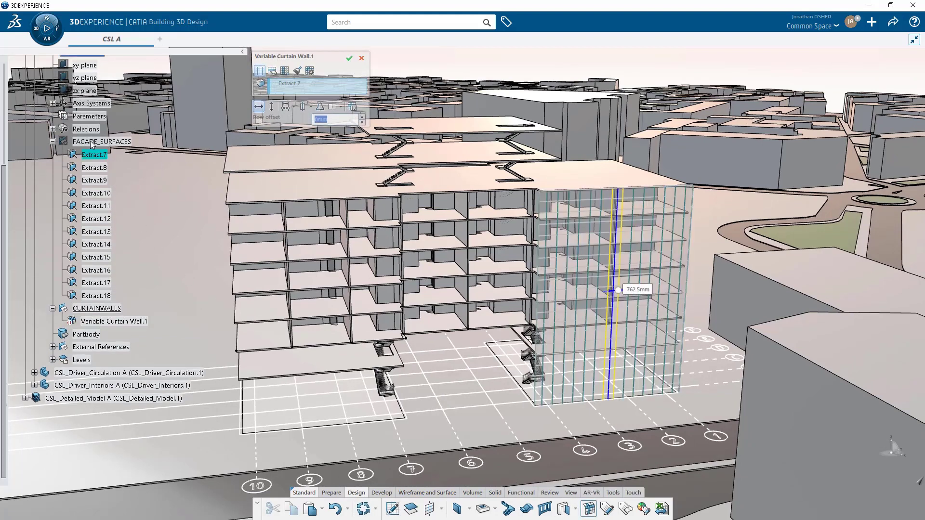
Step: Add the Top of Slab planes of Level.2, Level.3 and Level.4 as the curtain wall's horizontal reference planes
left_click(272, 71)
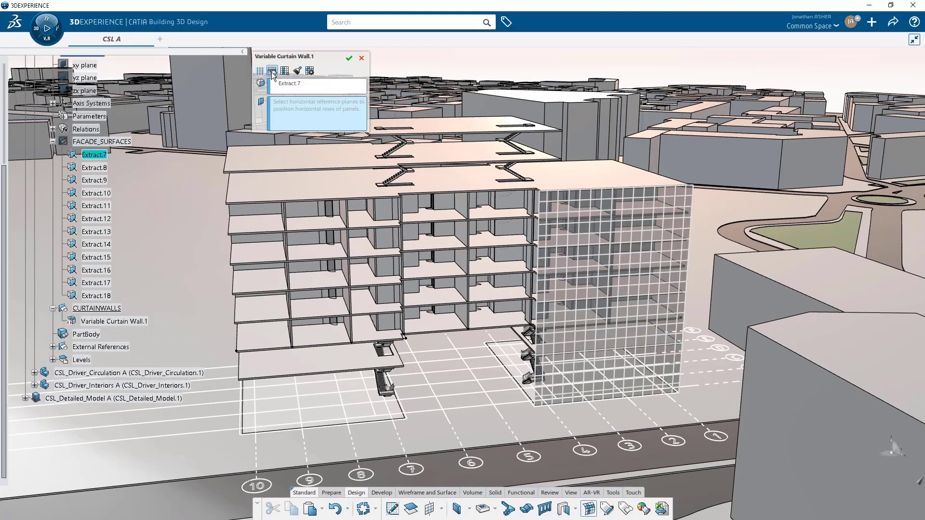
left_click(52, 360)
left_click(62, 341)
left_click(99, 406)
left_click(61, 341)
left_click(62, 354)
left_click(98, 418)
left_click(61, 354)
left_click(62, 368)
left_click(106, 431)
left_click(62, 368)
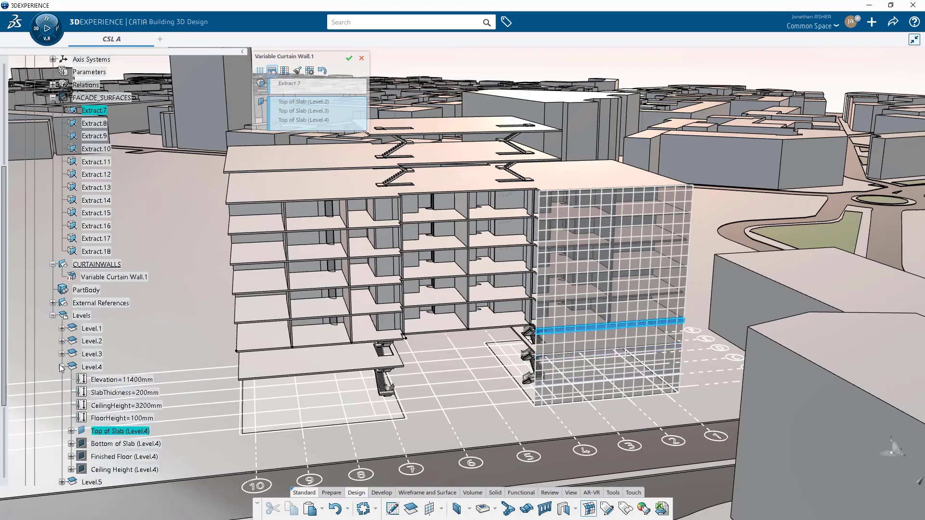
Step: Add the Top of Slab planes of Level.5, Level.6 and Level.7 to the horizontal references
left_click(61, 379)
left_click(107, 430)
left_click(62, 367)
left_click(61, 380)
left_click(107, 430)
left_click(62, 367)
left_click(61, 380)
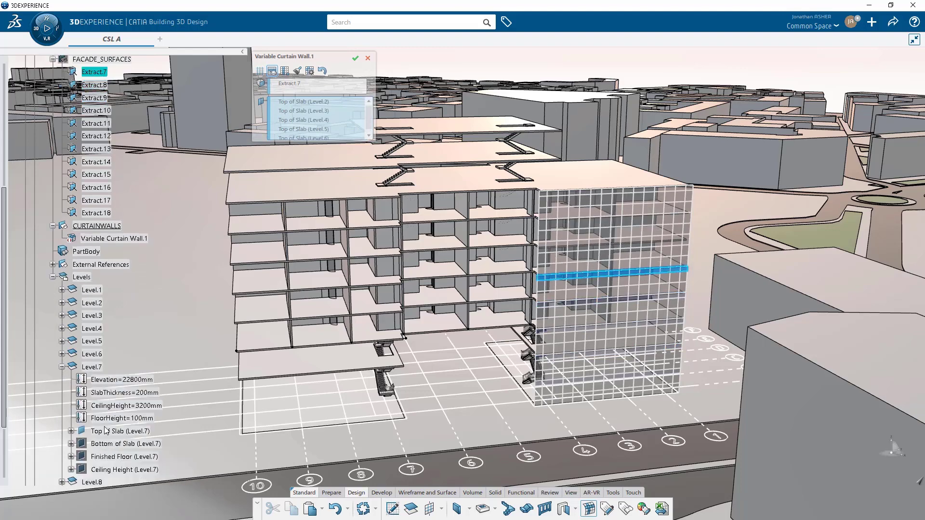
left_click(107, 431)
left_click(61, 367)
Step: Add the Top of Slab planes of Level.8 and Level.9 to the horizontal references
left_click(62, 380)
left_click(99, 432)
left_click(61, 367)
left_click(61, 379)
left_click(107, 431)
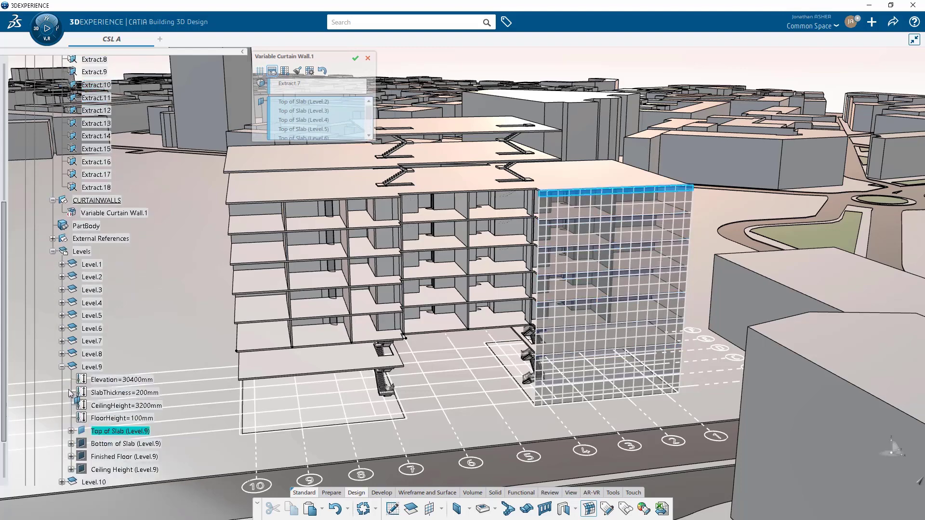
left_click(62, 367)
Step: Add the Top of Slab planes of Level.10, Level.11 and Level.12 to the horizontal references and collapse the Levels set
left_click(62, 380)
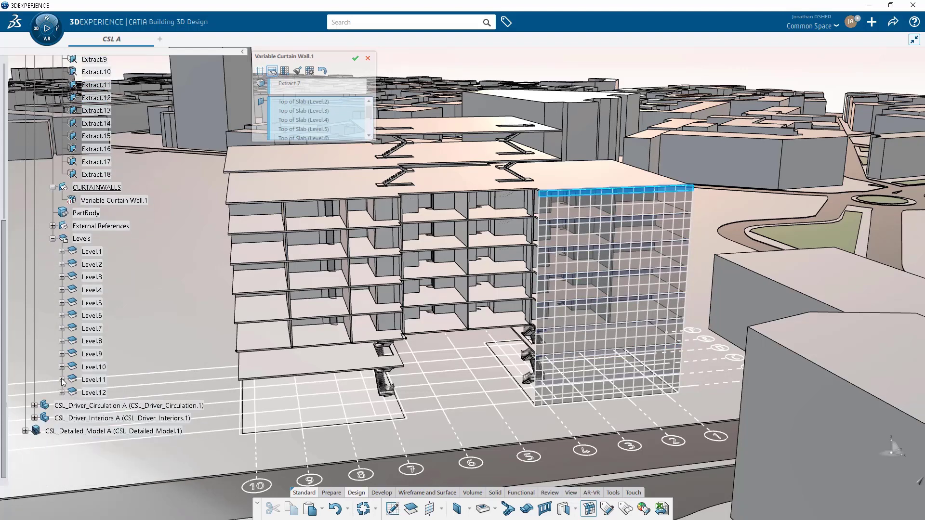
left_click(100, 432)
left_click(61, 366)
left_click(62, 380)
left_click(61, 367)
left_click(62, 380)
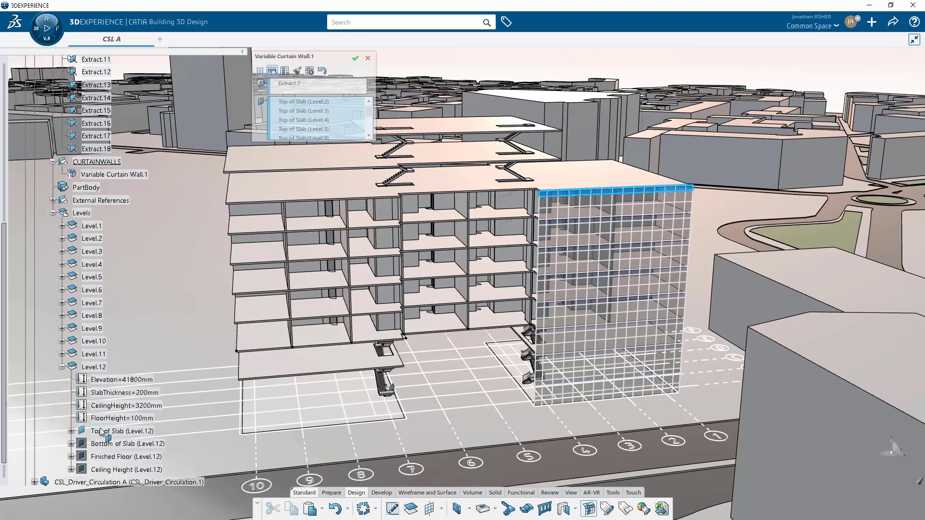
left_click(62, 367)
left_click(52, 213)
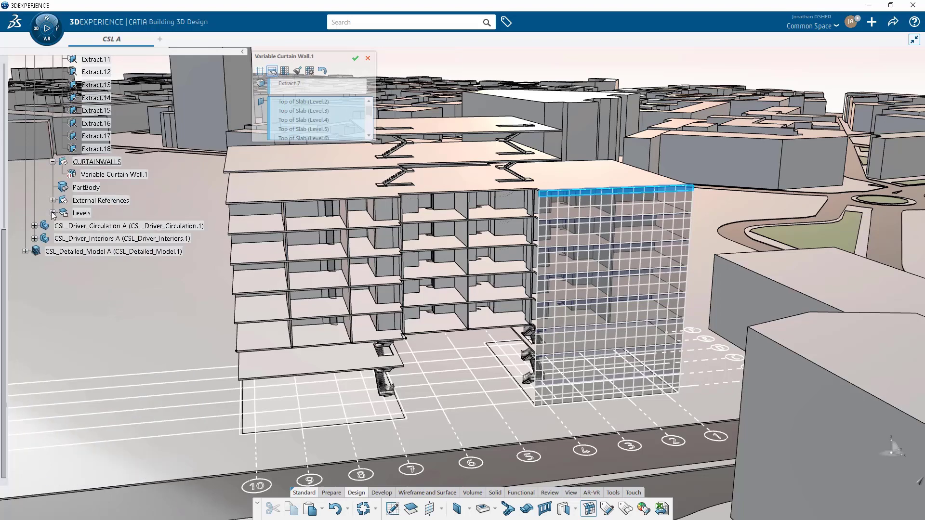
Step: Adjust the curtain wall's row pattern, stretching the row height in the lowest floor bands to 5800 mm
left_click(260, 70)
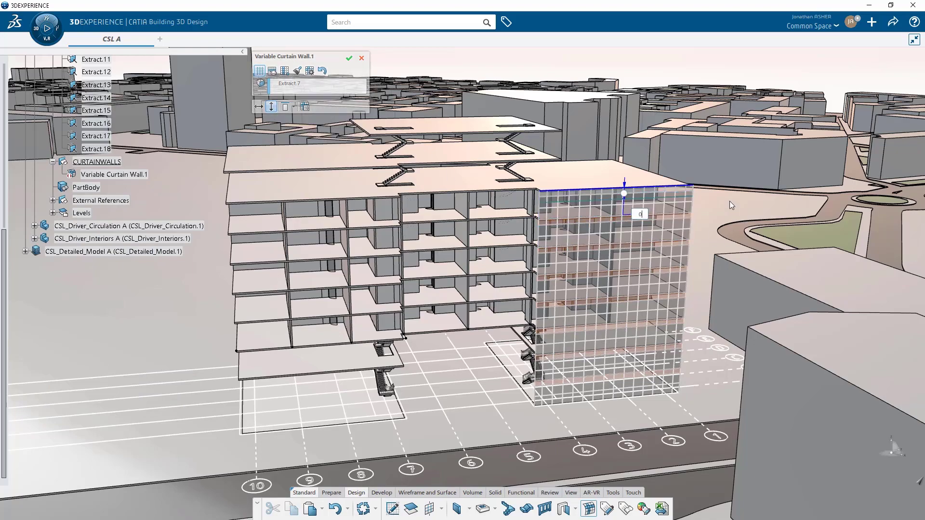
key("Return")
left_click(579, 392)
middle_click_drag(576, 404, 626, 342)
scroll(627, 342, "down", 4)
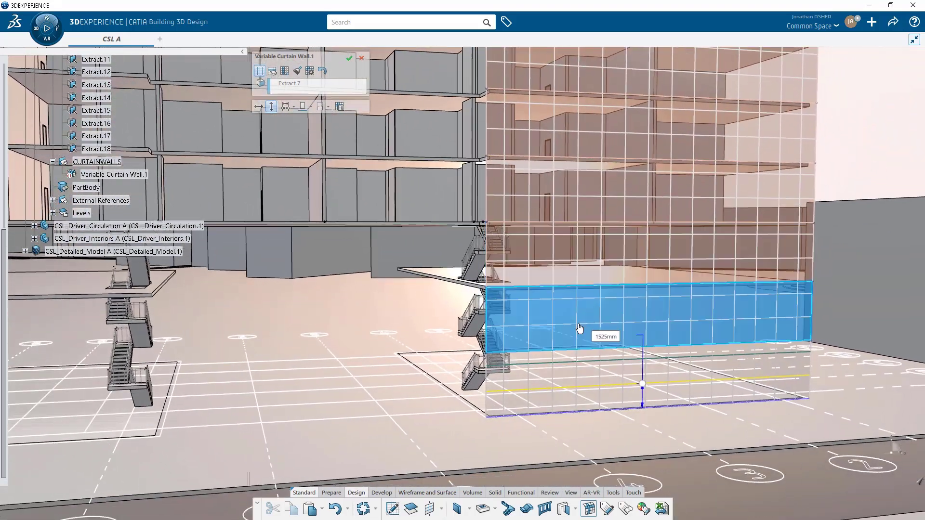
left_click_drag(641, 378, 667, 315)
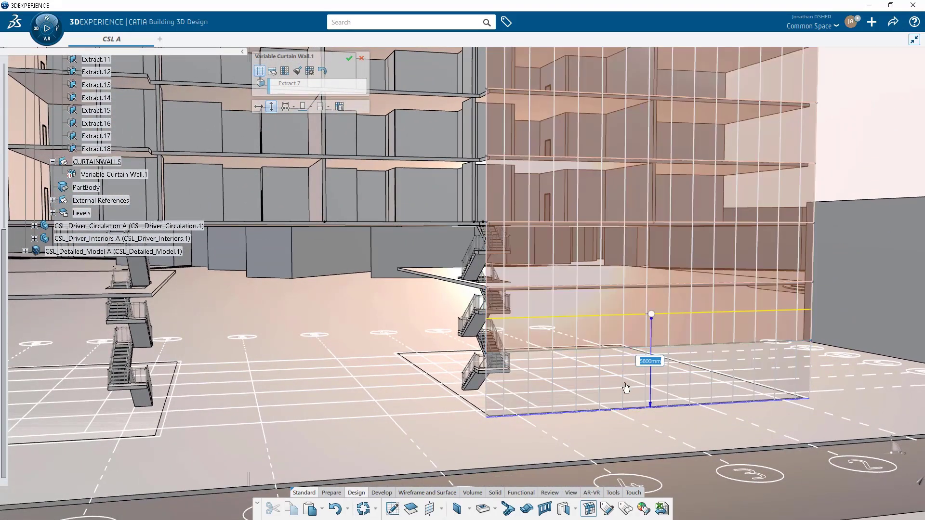
Step: Edit the column pattern so it starts at the facade's left edge, and set the first column width to 1350 mm
left_click(259, 106)
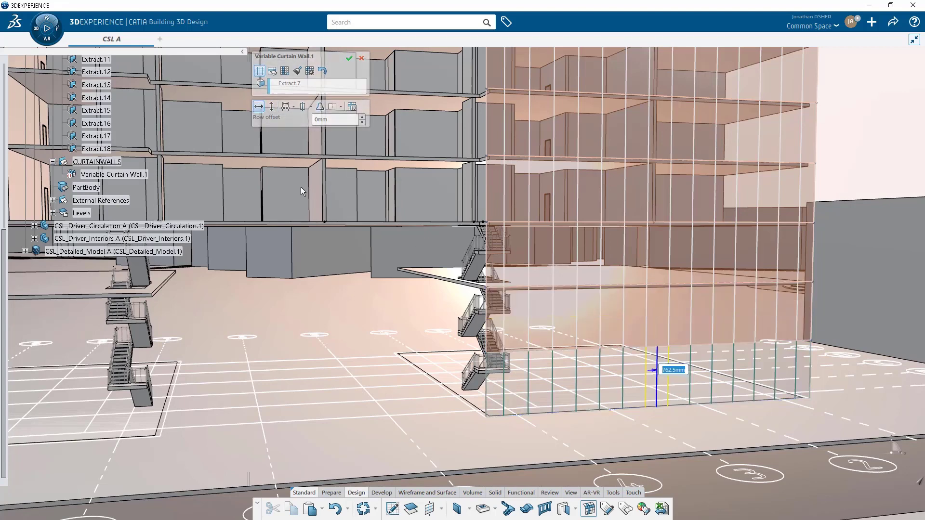
left_click(310, 106)
left_click(307, 121)
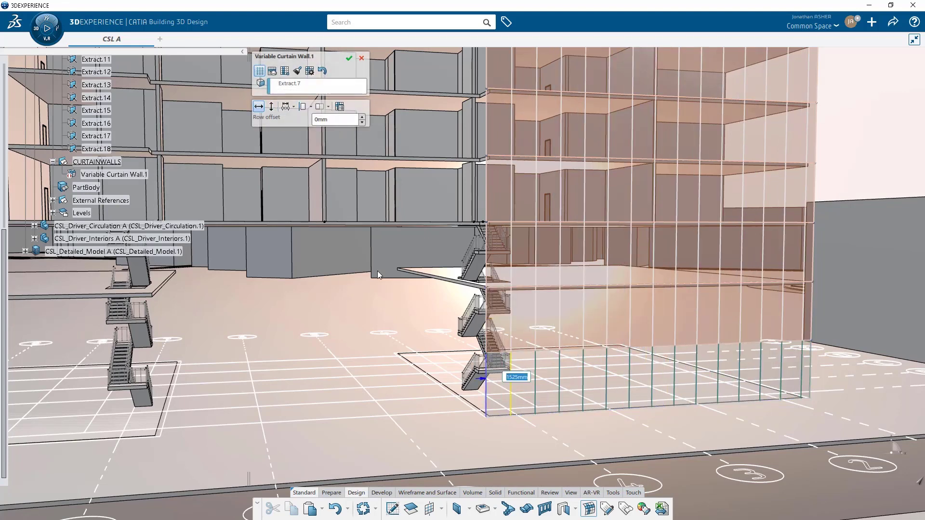
left_click(501, 377)
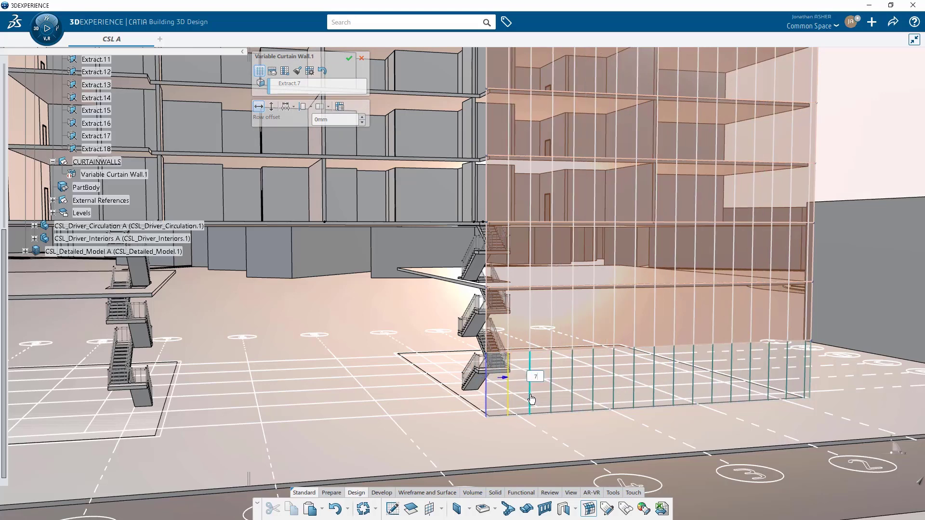
Step: Set the second column width to 750 mm and the third to 1700 mm in the repeating pattern
type("750")
key("Return")
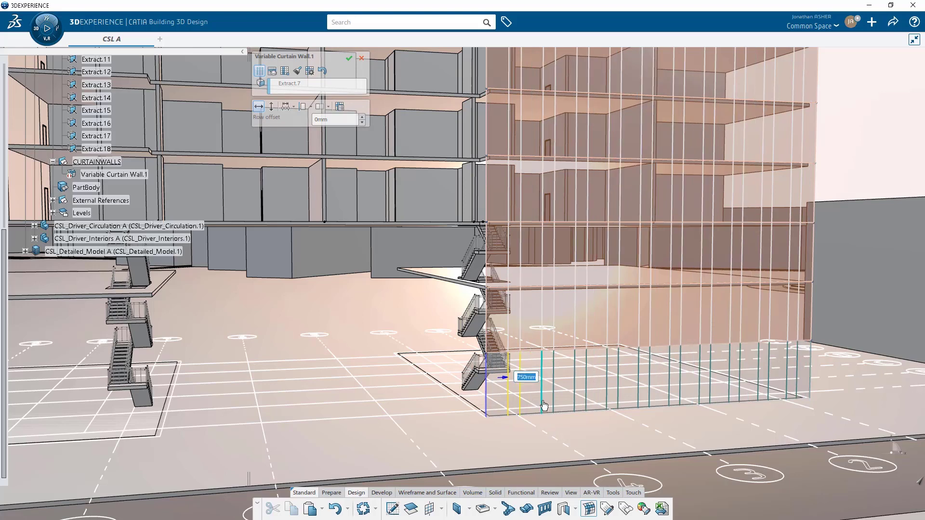
left_click(544, 406)
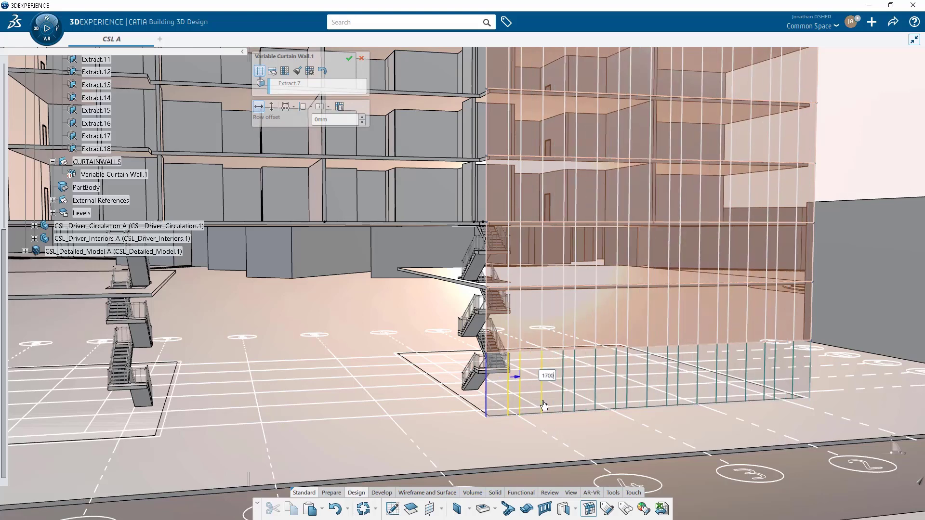
key("Return")
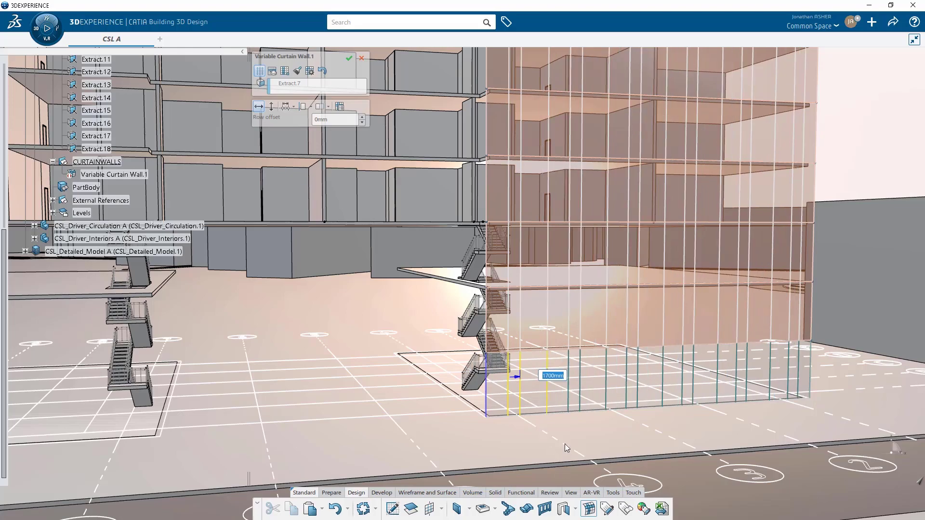
Step: Make the band above the ground floor unique and start its column pattern from the opposite edge, covering the alternate upper bands
middle_click_drag(568, 428, 572, 398)
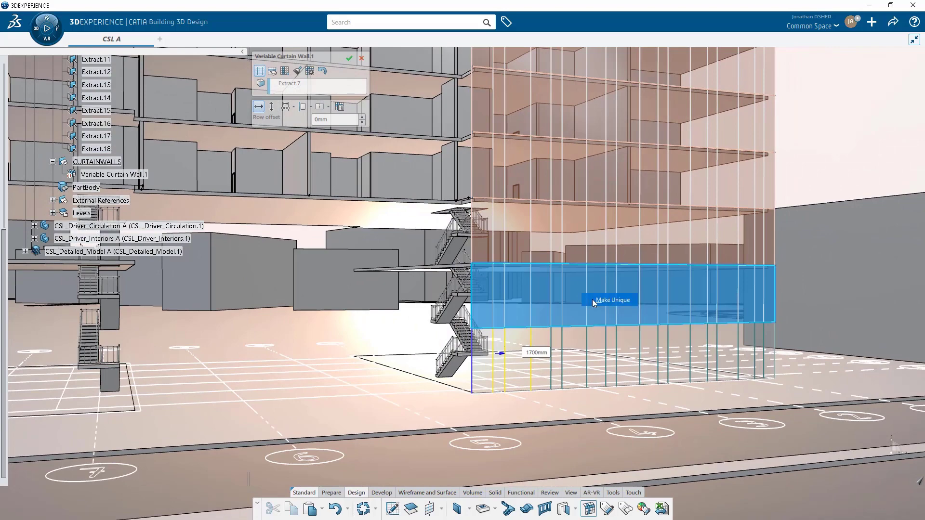
left_click(574, 303)
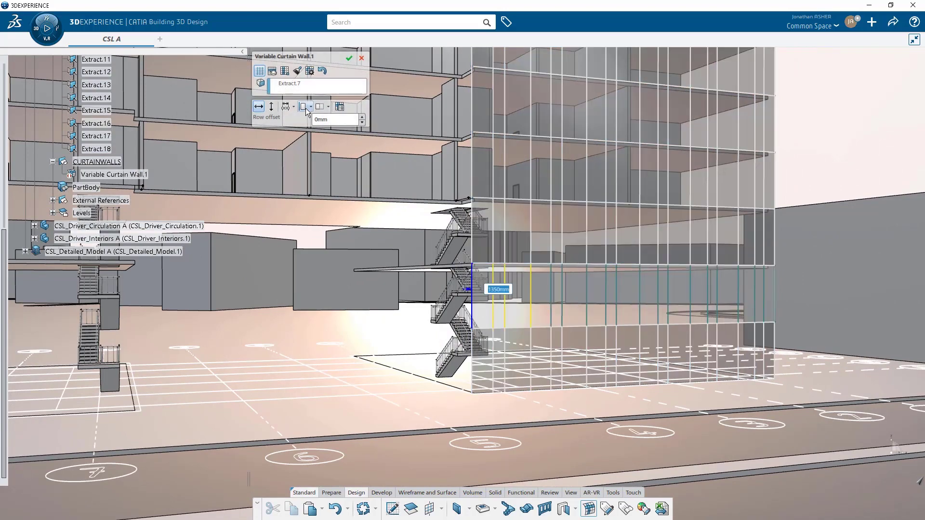
left_click(315, 144)
middle_click_drag(380, 274, 484, 392)
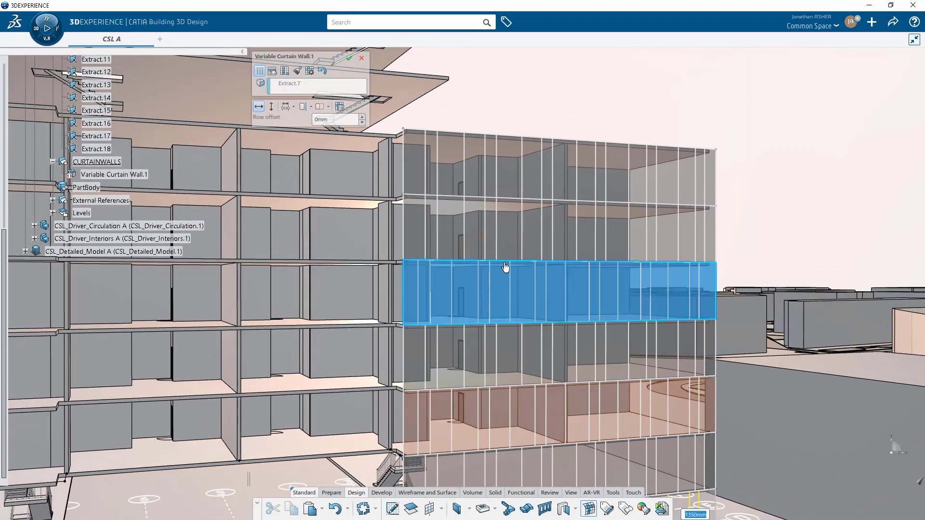
left_click(502, 183)
middle_click_drag(526, 340, 524, 237)
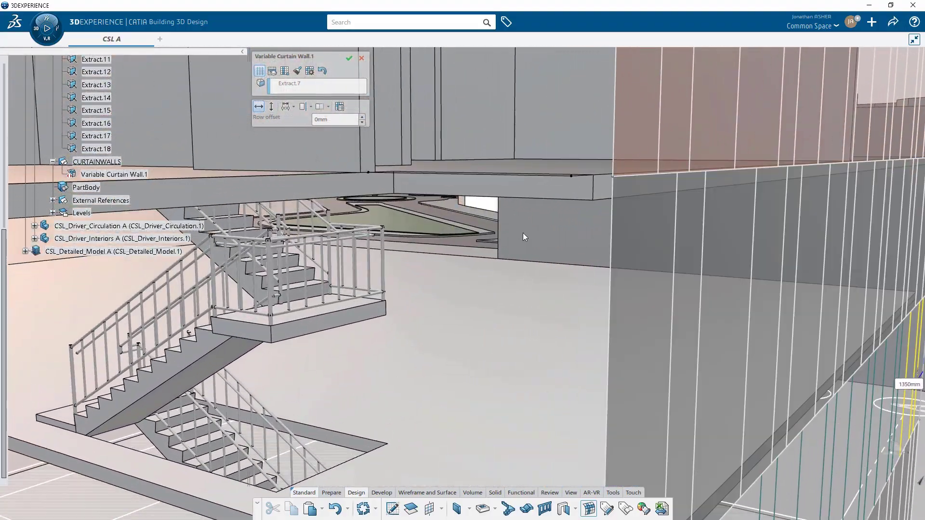
Step: Set the horizontal and vertical mullion depths of the unique alternate bands to 180 mm
left_click(339, 107)
middle_click_drag(474, 212, 609, 248)
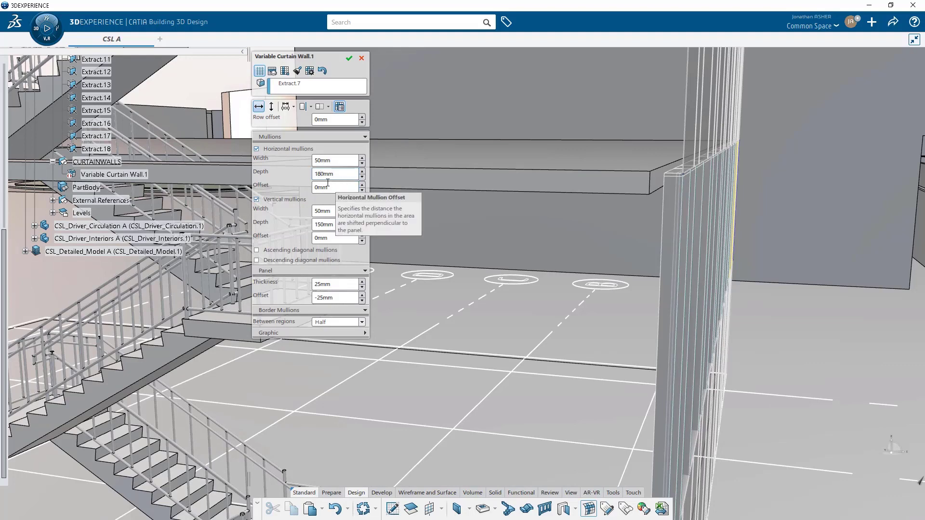
left_click(430, 218)
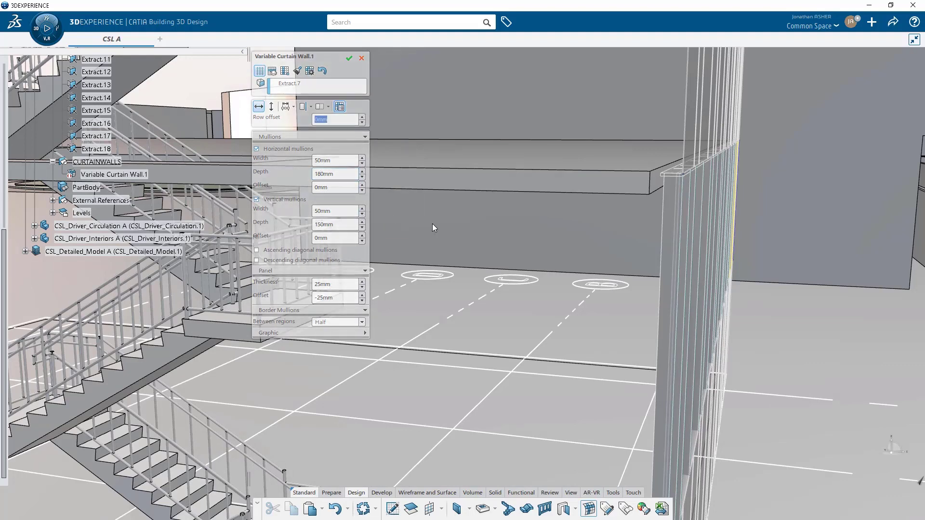
double_click(320, 224)
left_click(321, 223)
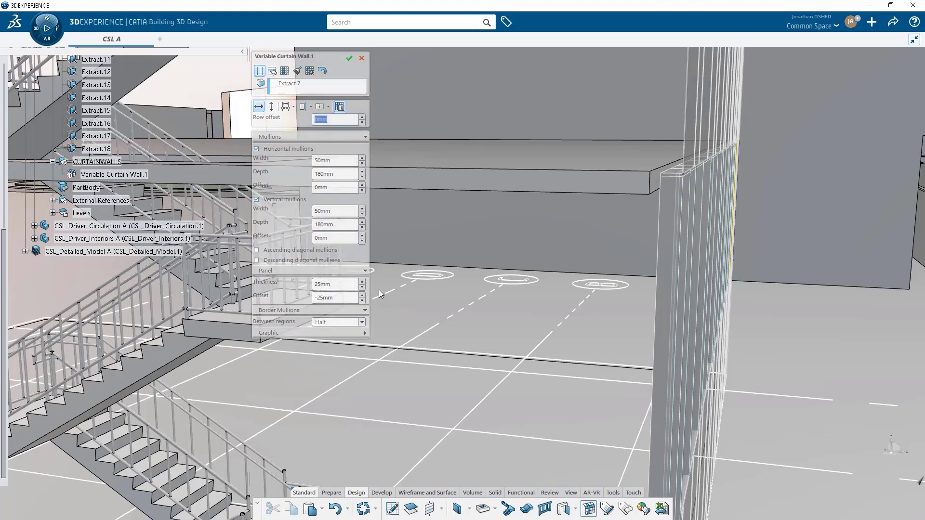
middle_click_drag(395, 282, 371, 228)
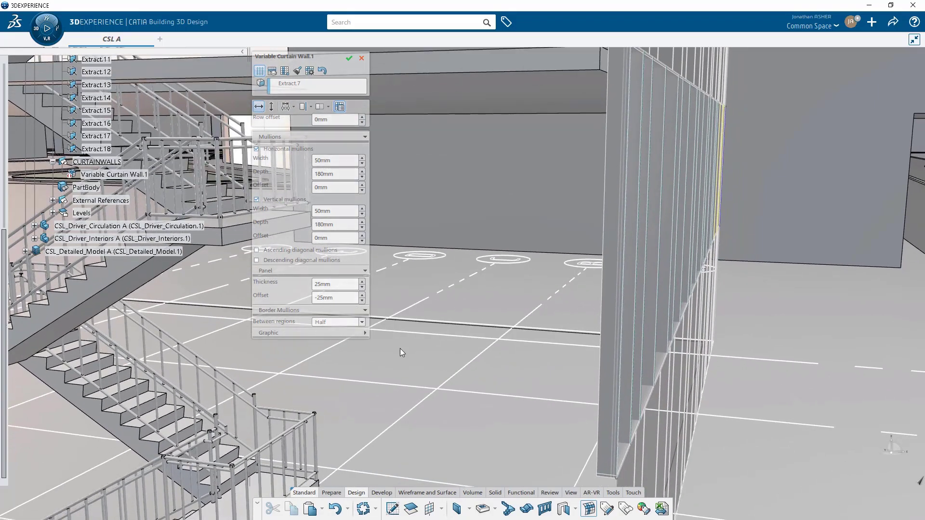
middle_click_drag(454, 352, 327, 295)
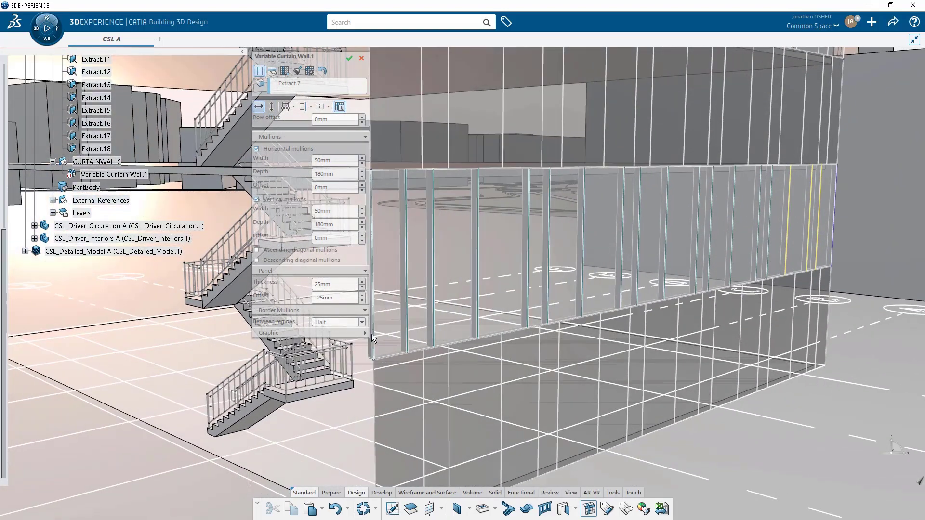
Step: Color the unique bands' panels DEFCFF and their mullions C7C7C7, and complete the curtain wall
left_click(365, 332)
middle_click_drag(365, 331, 490, 328)
left_click(336, 347)
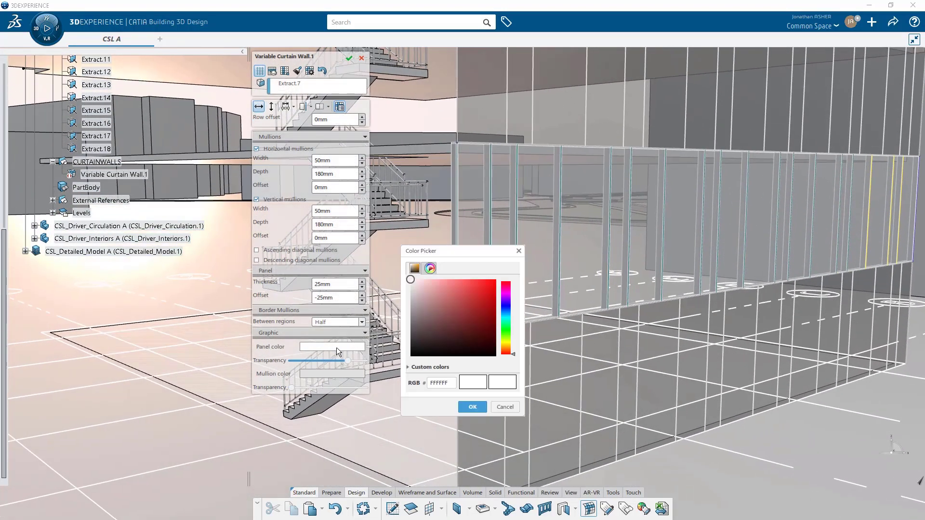
left_click(506, 317)
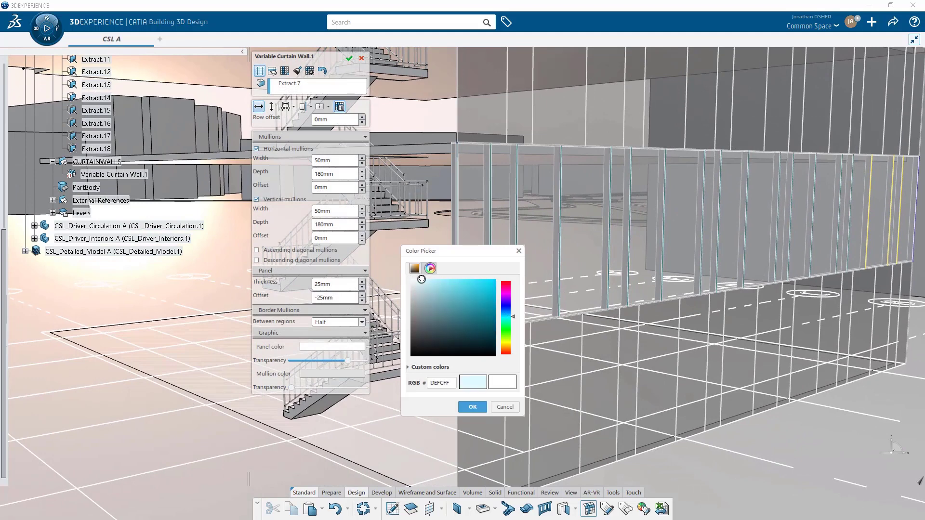
left_click(472, 407)
left_click(348, 374)
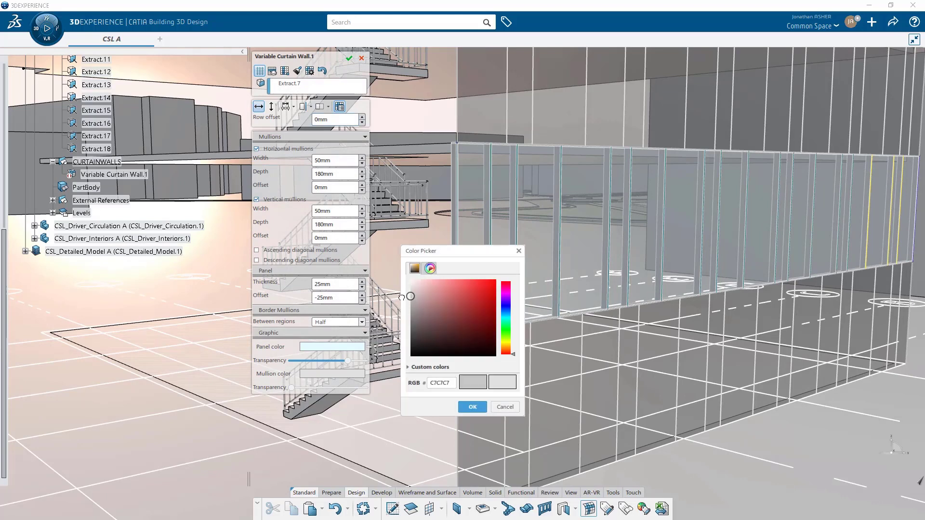
left_click(473, 407)
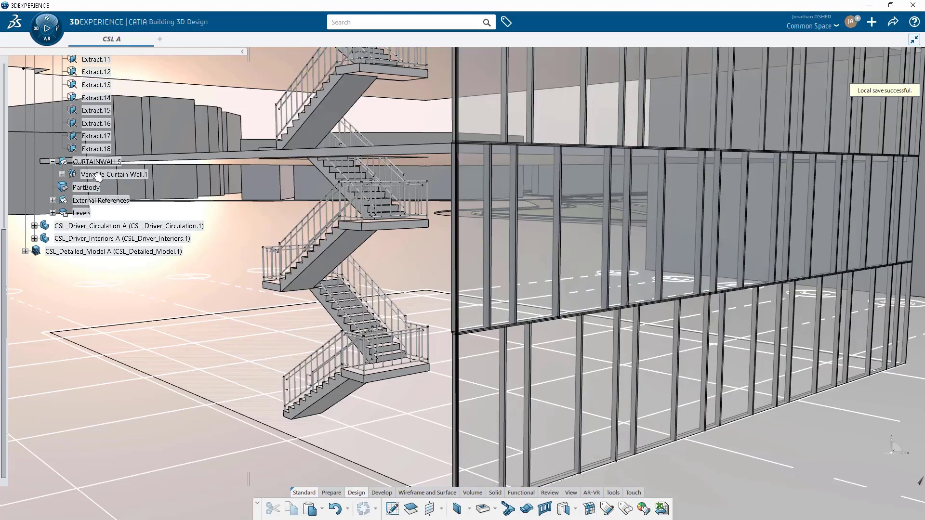
Step: Reopen Variable Curtain Wall.1 for editing and select one of its upper floor bands
left_click(97, 177)
left_click(223, 299)
middle_click_drag(758, 326, 573, 333)
scroll(438, 314, "down", 5)
left_click(573, 334)
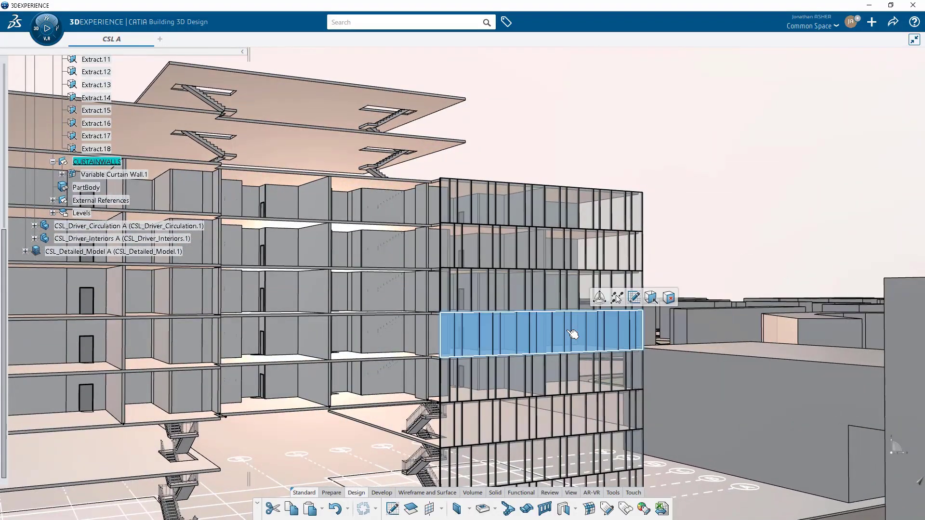
double_click(573, 334)
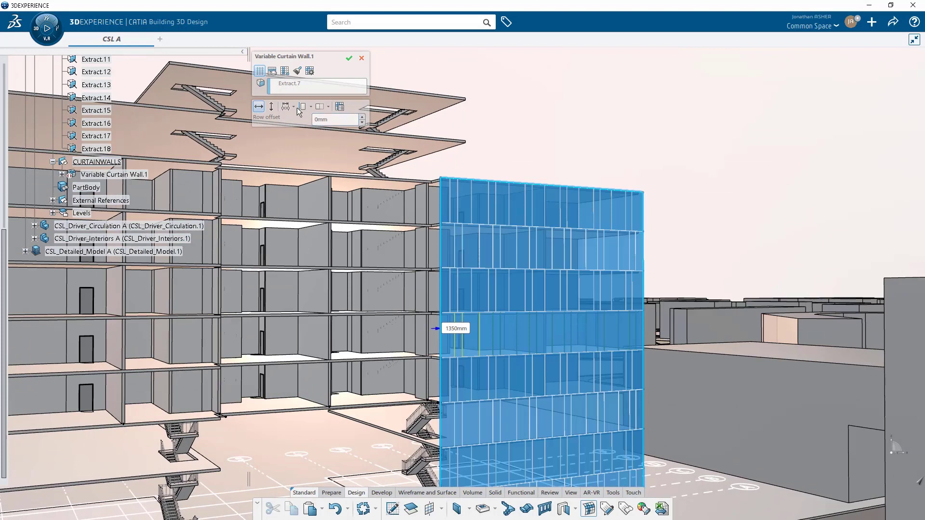
left_click(585, 244)
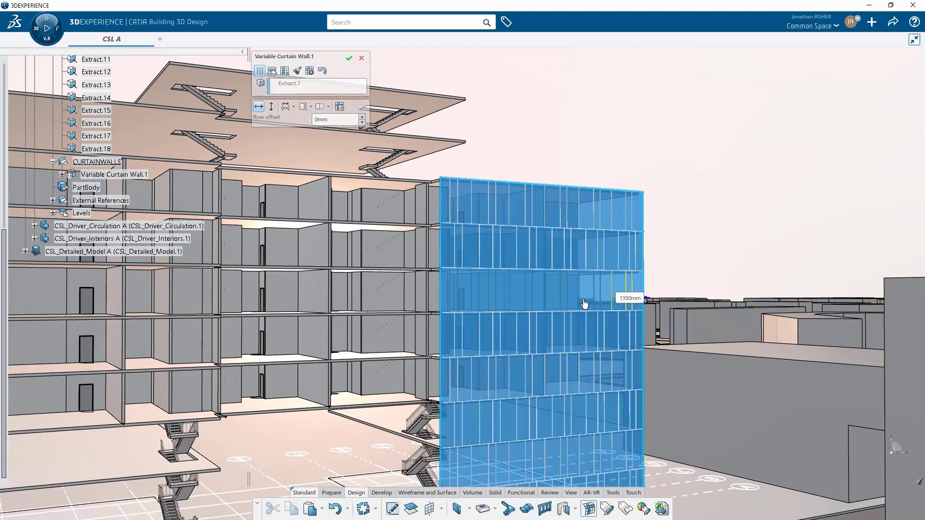
Step: Set the horizontal and vertical mullion depths of the ground-floor band to 180 mm
left_click(340, 106)
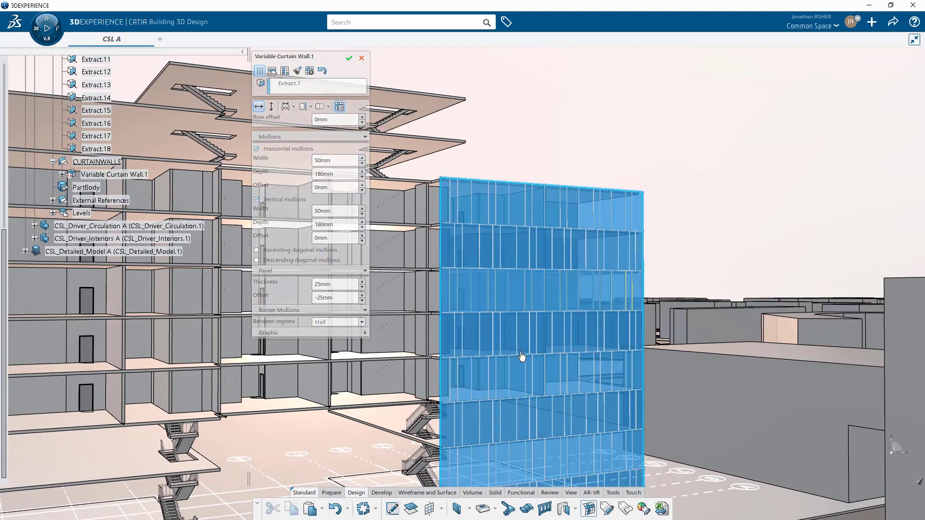
middle_click_drag(503, 380, 498, 331)
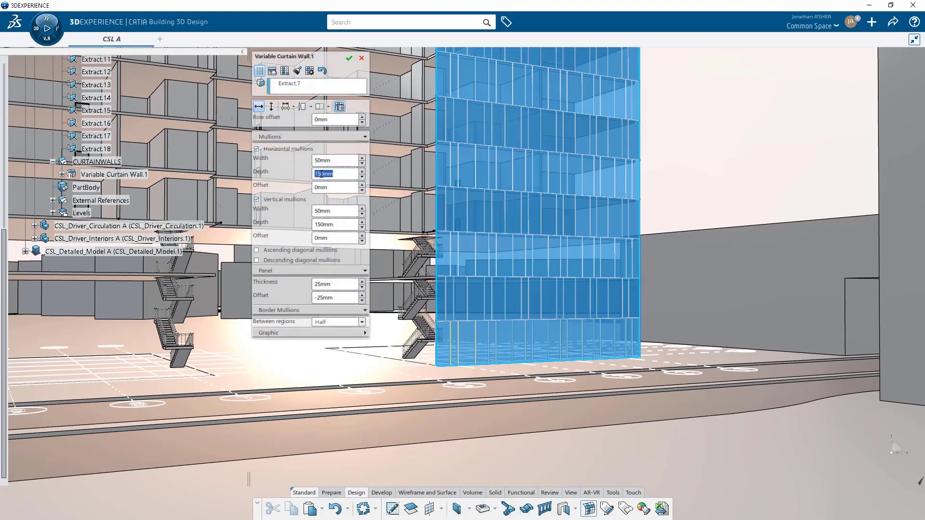
left_click(321, 173)
key("BackSpace")
type("8")
left_click(320, 224)
Step: Color the ground-floor band's panels E0FCF9 and its mullions C4C4C4, and confirm the curtain wall edit
left_click(364, 333)
left_click(334, 346)
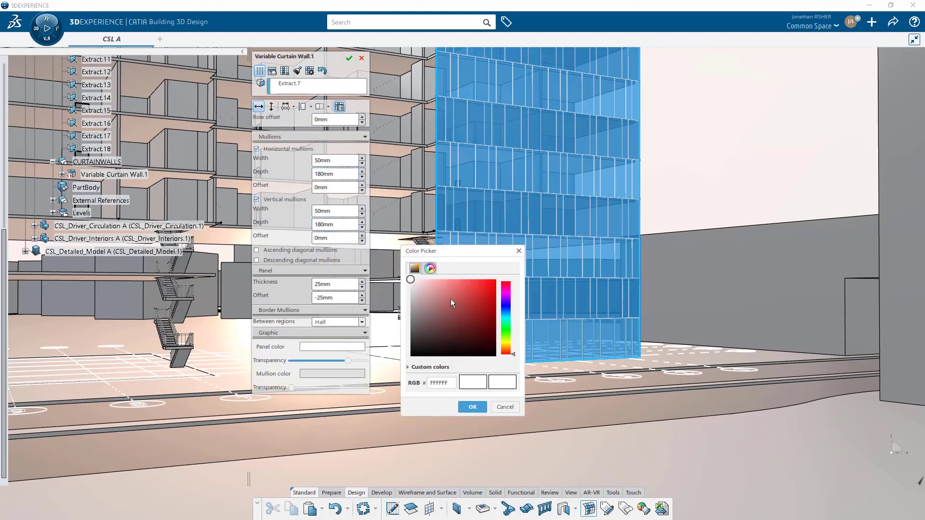
left_click(506, 319)
left_click(420, 280)
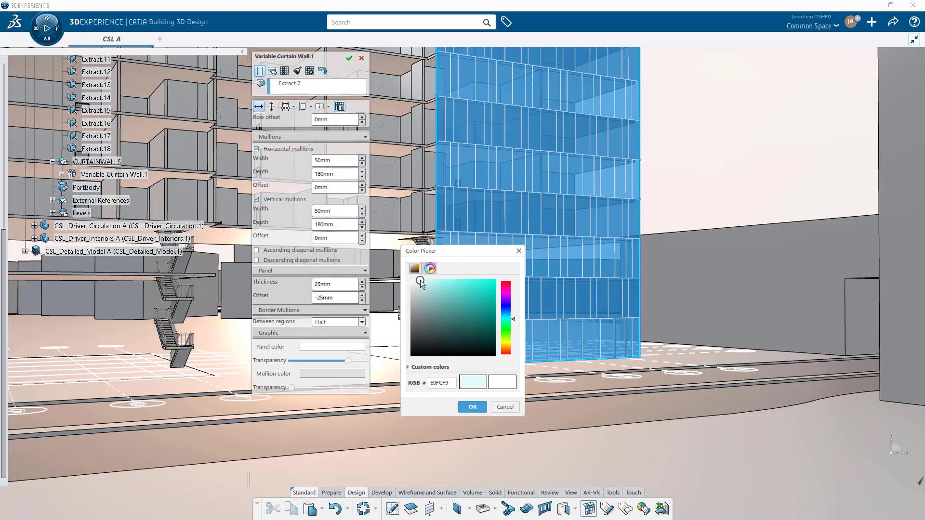
left_click(473, 407)
left_click(338, 375)
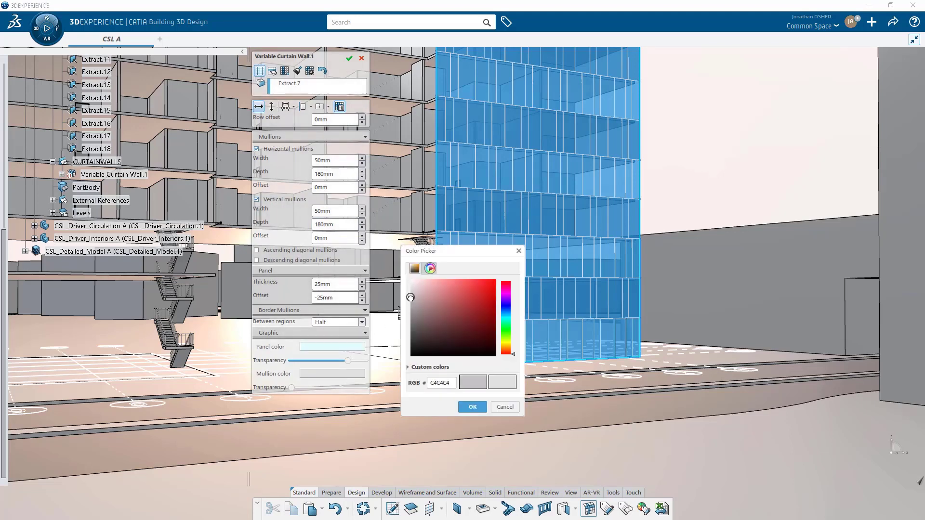
left_click(467, 408)
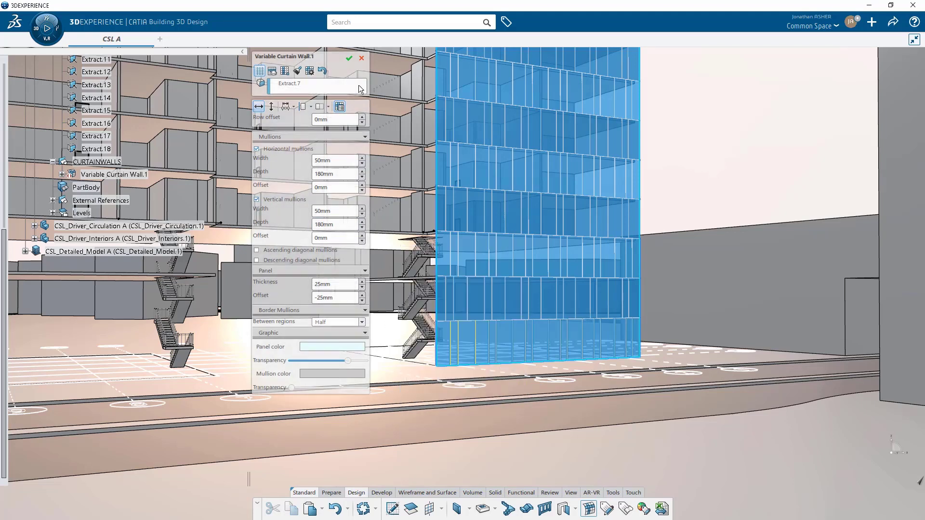
left_click(348, 59)
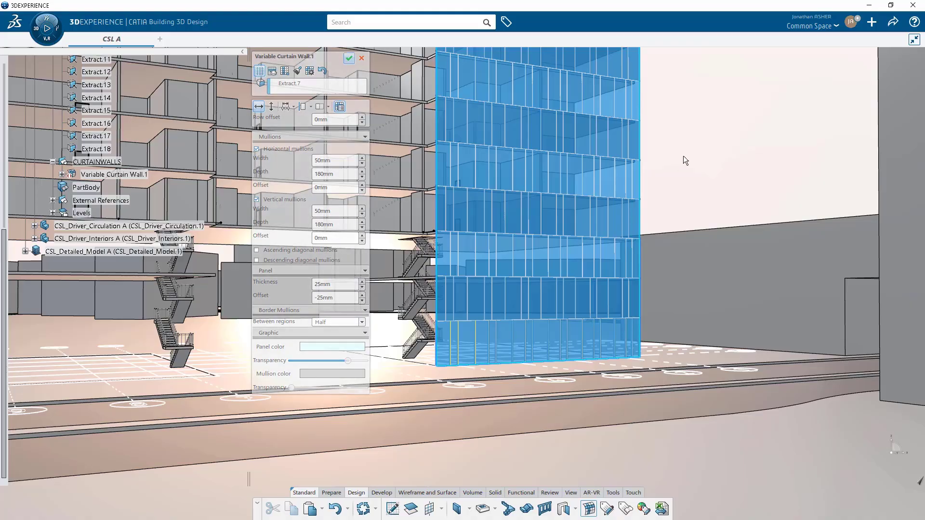
Step: Build a variable curtain wall on Extract.8 that copies the pattern and display properties of Variable Curtain Wall.1
middle_click_drag(687, 147, 506, 319)
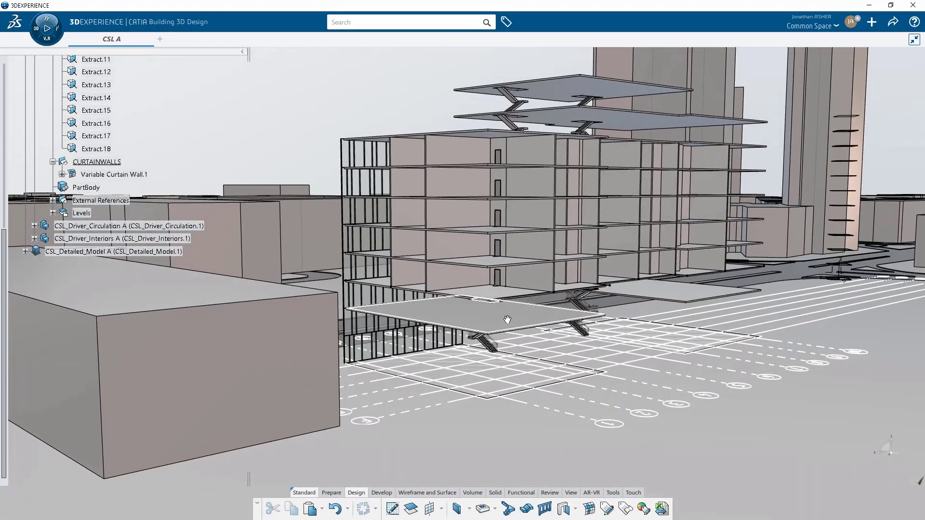
left_click(564, 508)
scroll(76, 180, "up", 4)
left_click(93, 163)
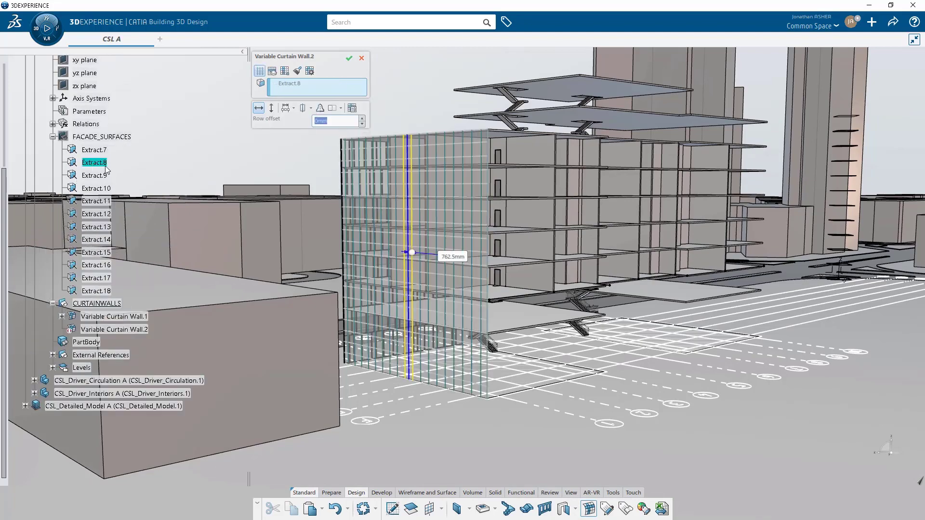
left_click(297, 71)
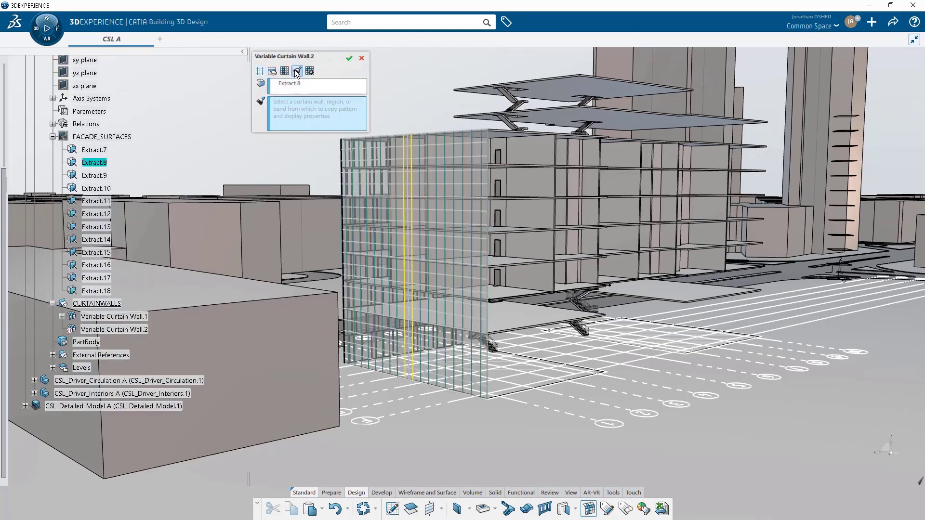
left_click(124, 316)
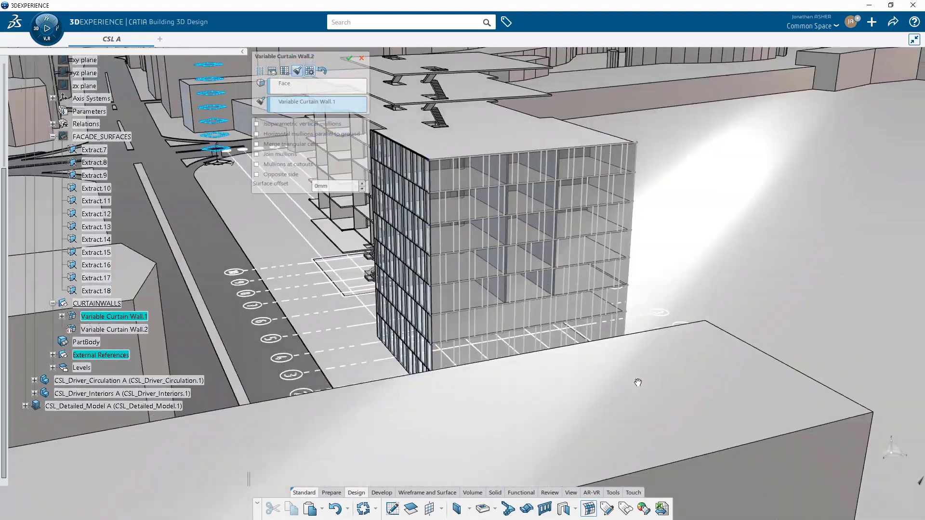
middle_click_drag(638, 383, 306, 358)
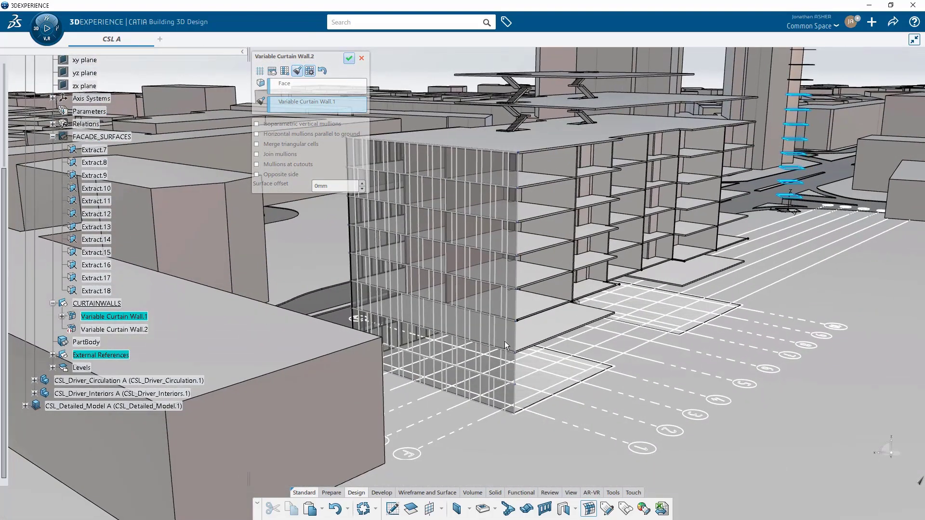
middle_click_drag(517, 363, 401, 315)
Step: Build a variable curtain wall on Extract.9 with the pattern and display properties copied from Variable Curtain Wall.1
left_click(588, 510)
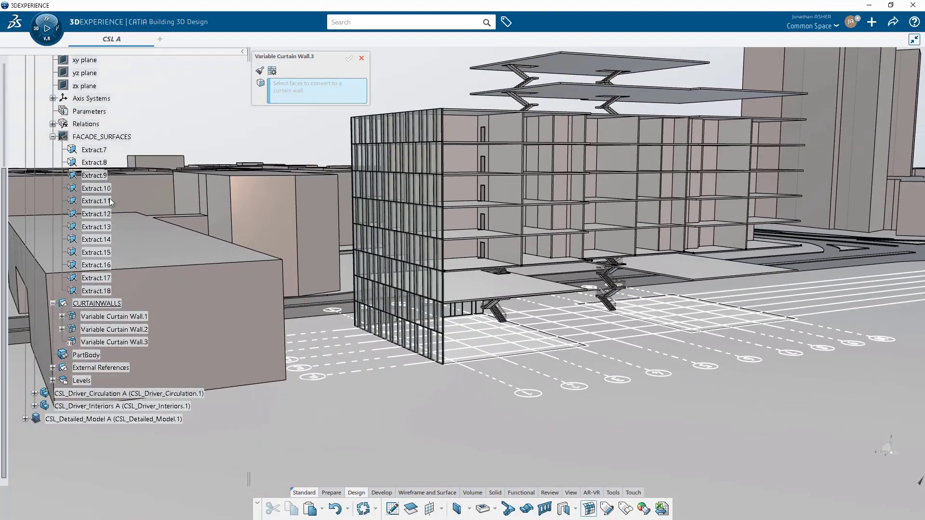
left_click(95, 177)
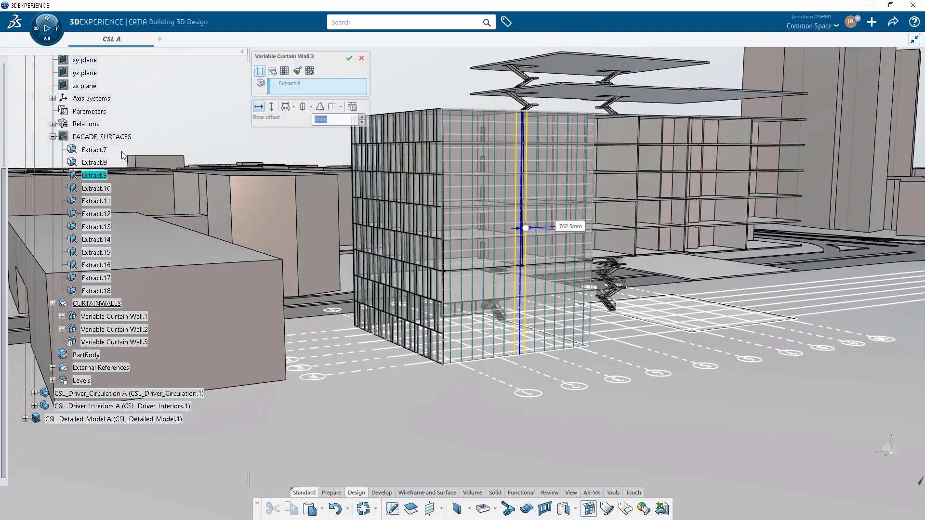
left_click(297, 71)
left_click(135, 317)
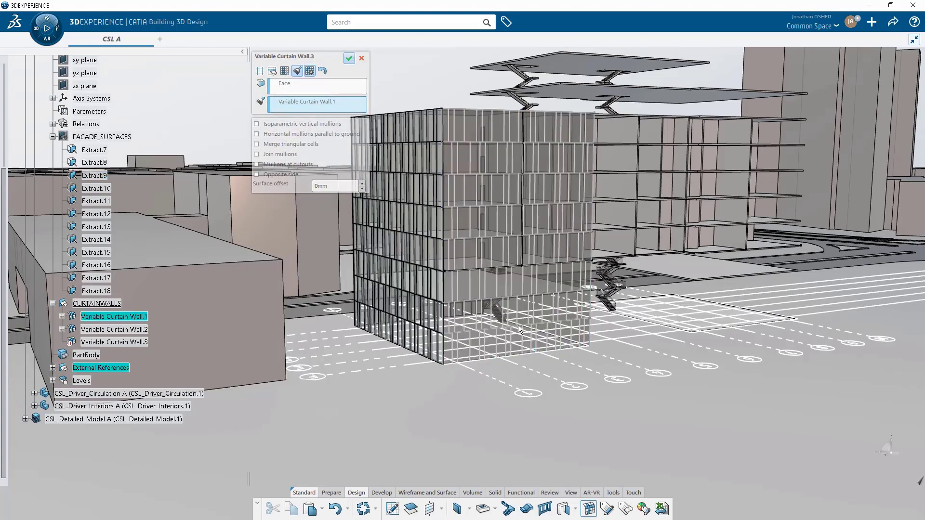
key("Return")
Step: Create the curtain wall on the lower facade surface Extract.10, reusing the pattern of Variable Curtain Wall.1
middle_click_drag(526, 340, 245, 363)
left_click(587, 510)
left_click(88, 191)
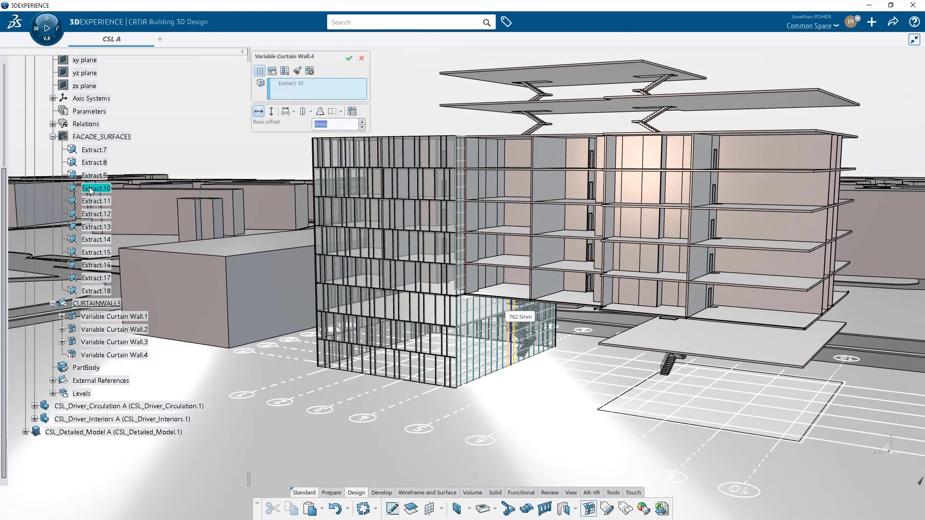
left_click(115, 318)
middle_click_drag(377, 314, 208, 313)
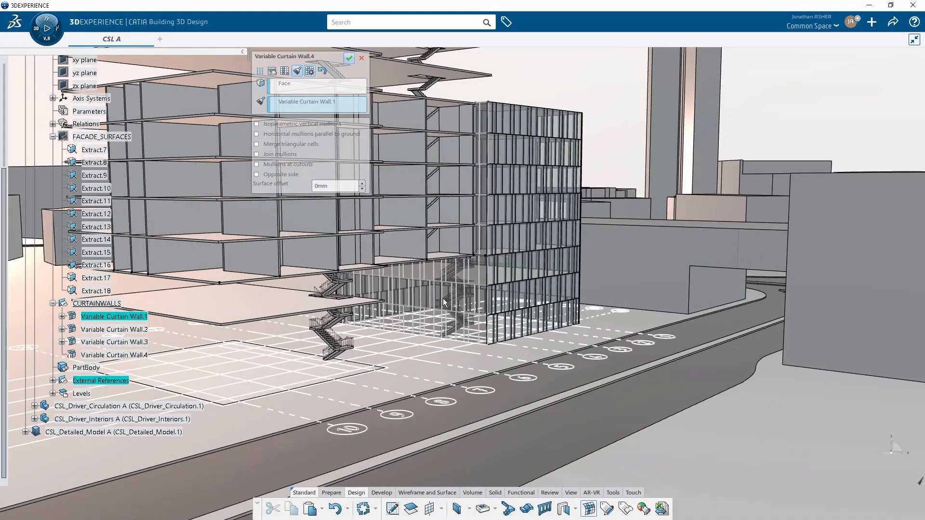
middle_click_drag(461, 325, 460, 347)
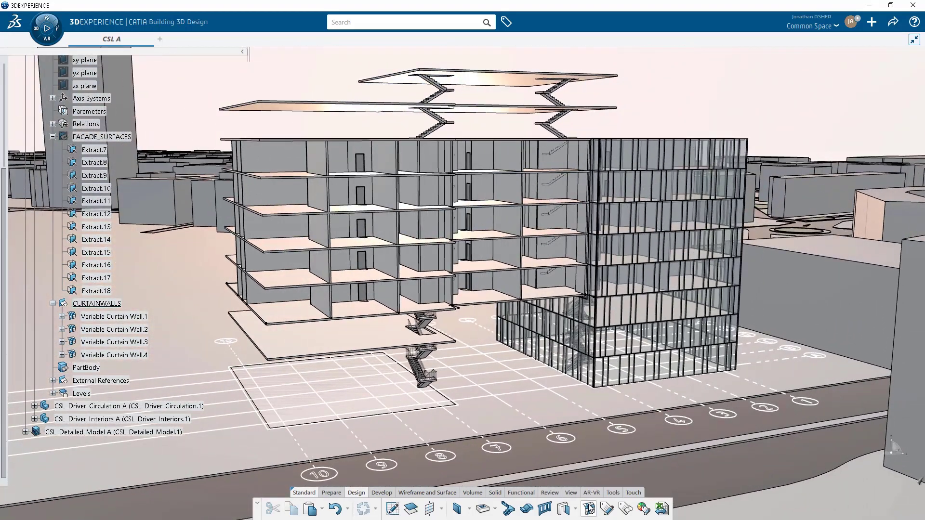
Step: Start a variable curtain wall on the taller surface Extract.11 and copy the properties of Variable Curtain Wall.1 onto it
left_click(589, 508)
left_click(93, 202)
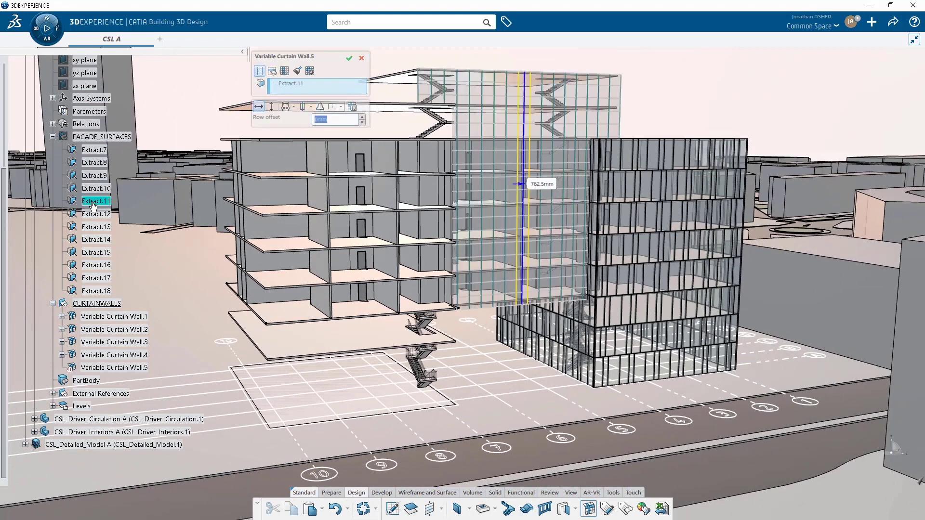
left_click(297, 71)
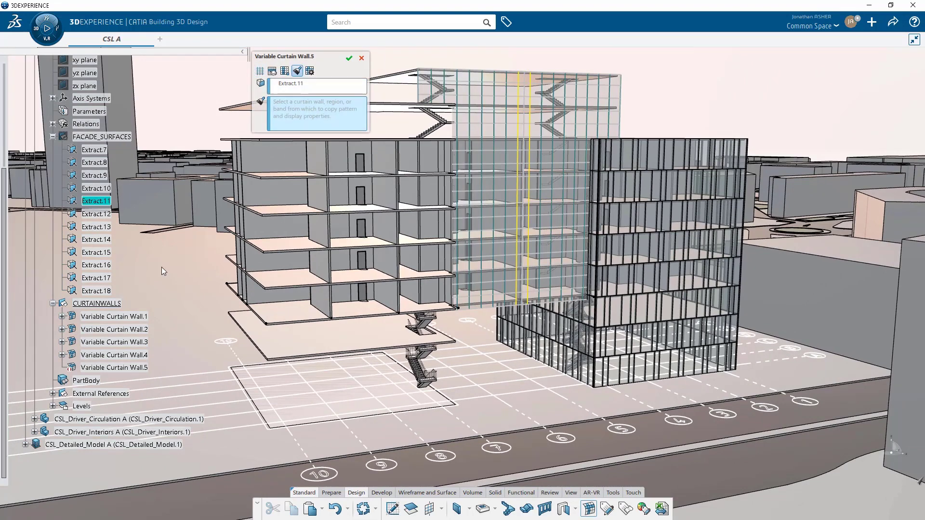
left_click(133, 317)
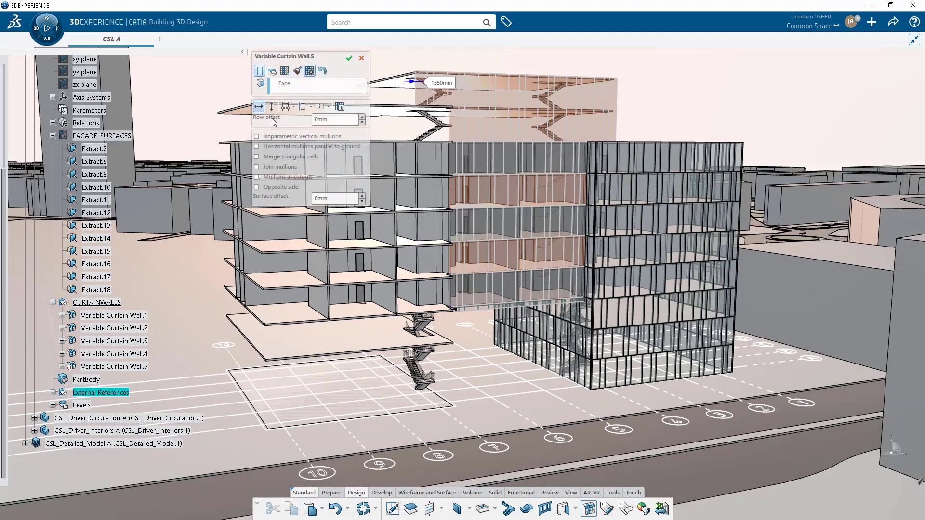
Step: Add the Top of Slab planes of Level.10, Level.11 and Level.12 as band divisions of the Extract.11 curtain wall
left_click(272, 71)
scroll(272, 113, "down", 1)
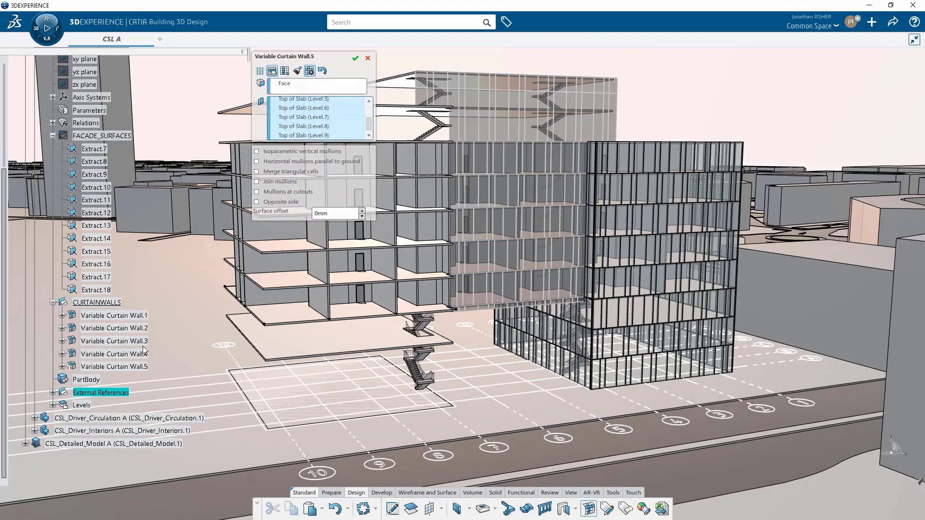
left_click(52, 405)
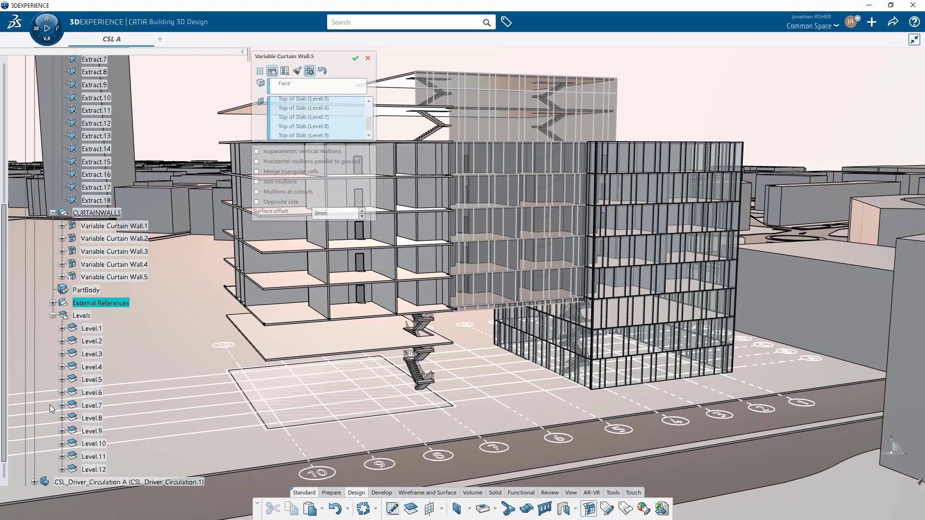
left_click(62, 443)
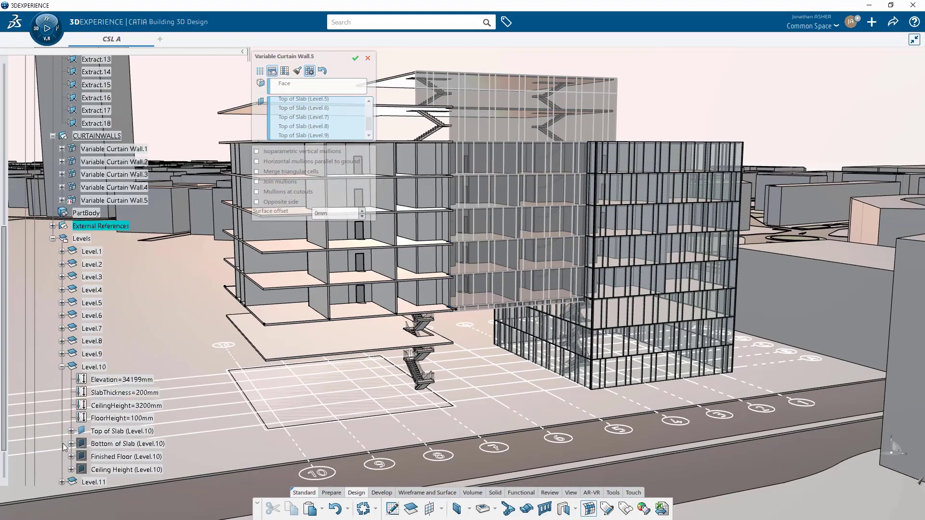
left_click(95, 432)
left_click(62, 367)
left_click(61, 380)
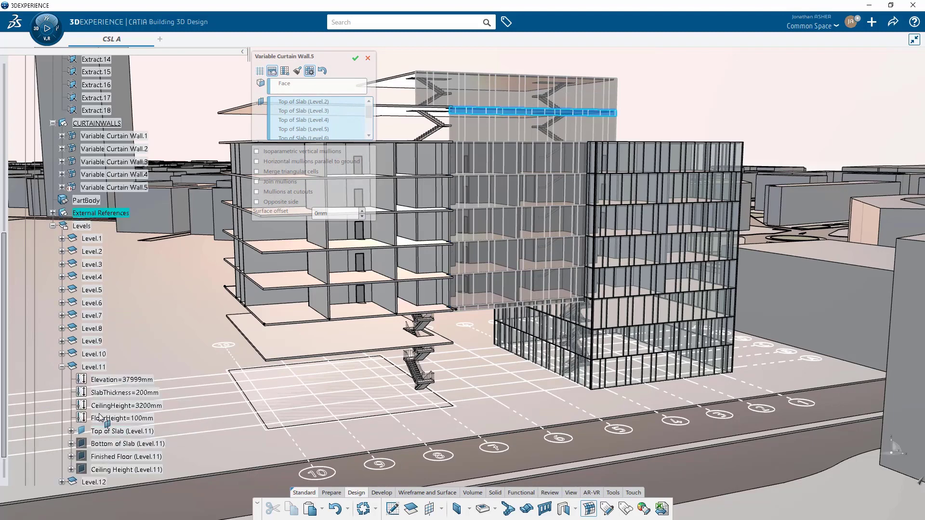
left_click(99, 431)
left_click(61, 367)
left_click(62, 379)
left_click(104, 432)
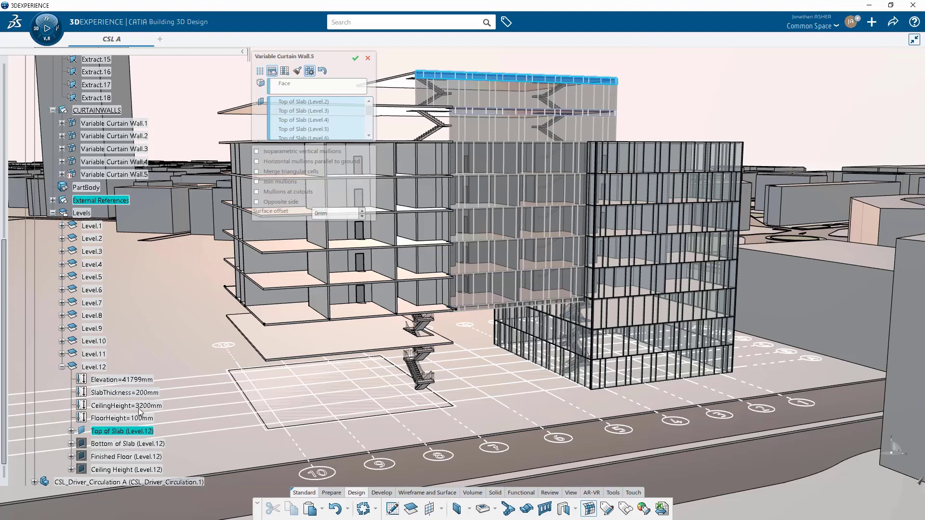
Step: Set the row division distance of the Extract.11 wall's top band to 0 mm
left_click(259, 71)
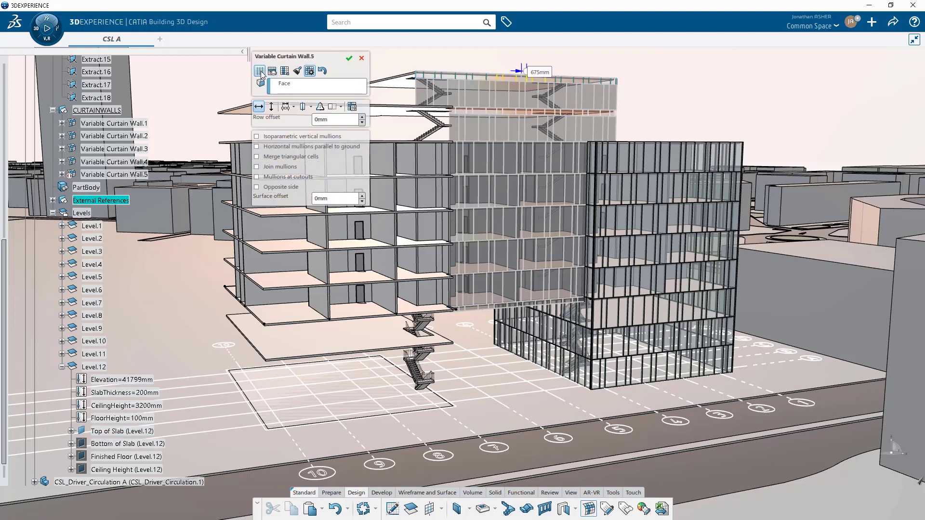
left_click(271, 106)
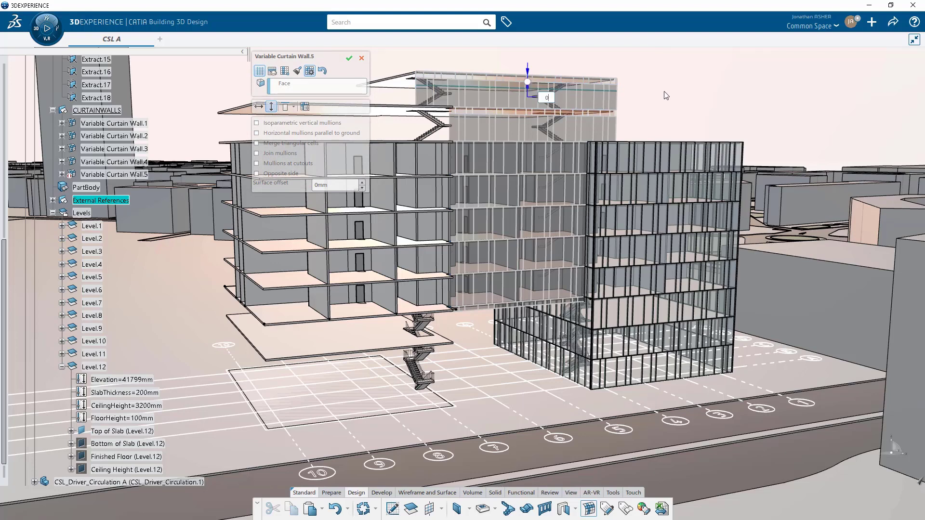
type("0")
key("Return")
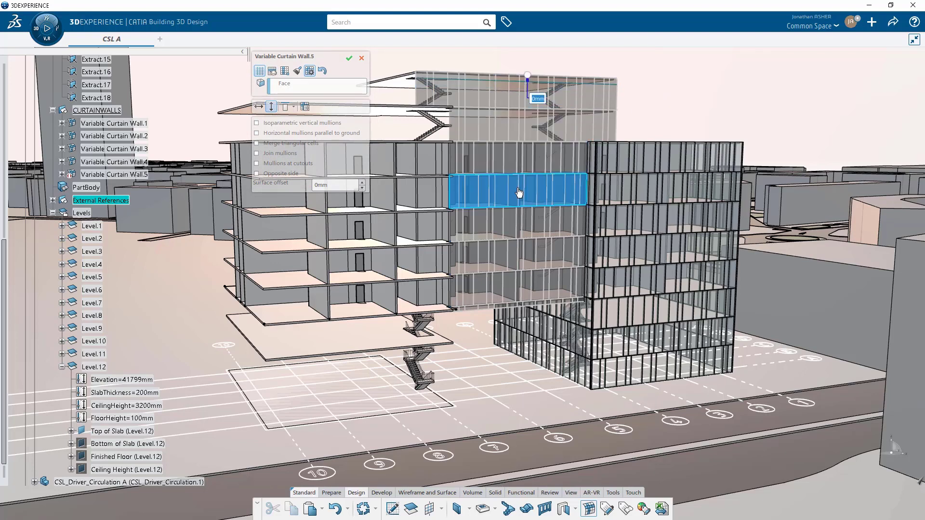
Step: Go through the row and column layout of the Extract.11 wall's upper bands and complete the curtain wall
left_click(533, 196)
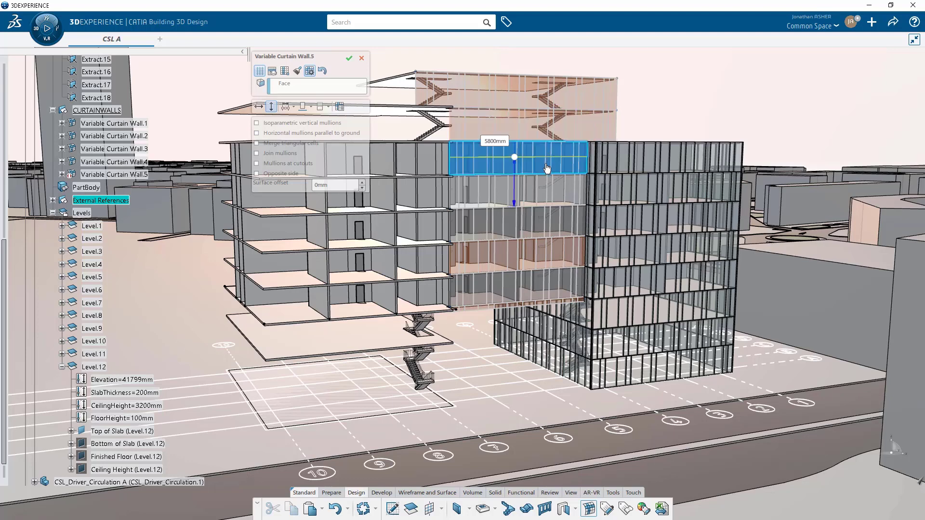
left_click(553, 136)
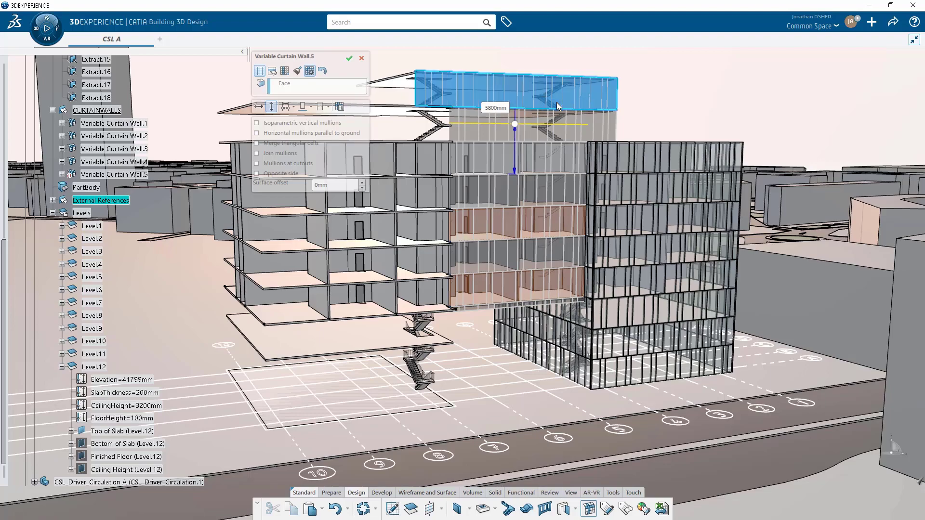
left_click(259, 107)
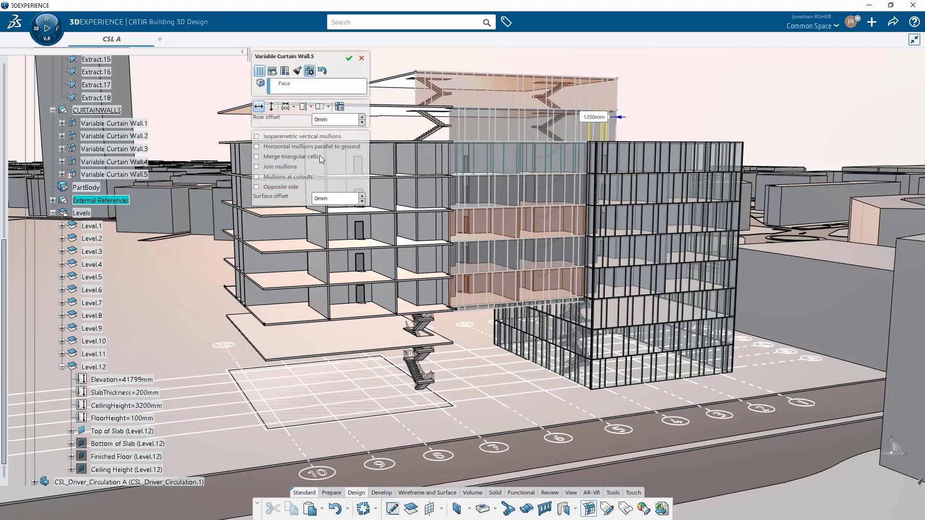
middle_click_drag(483, 244, 438, 217)
middle_click_drag(453, 104, 502, 249)
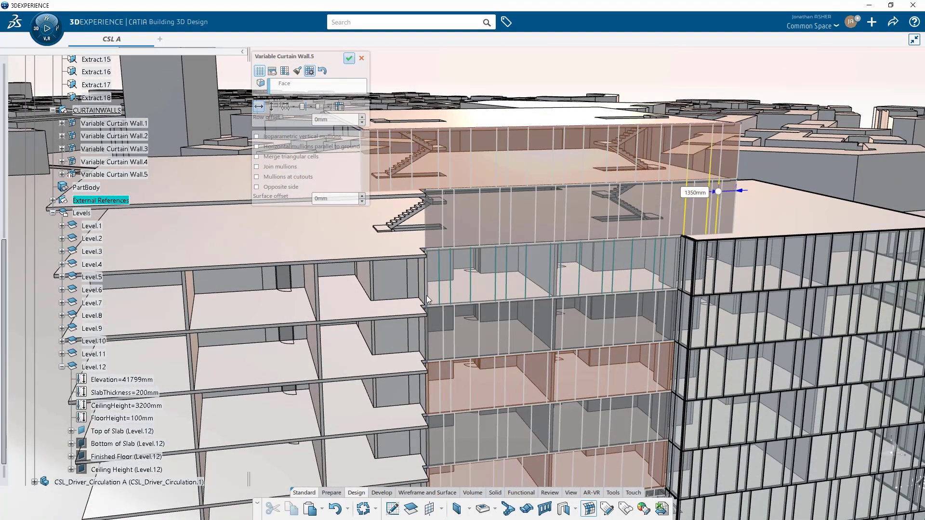
middle_click_drag(524, 276, 424, 265)
Step: Collapse the Levels branch and build a curtain wall on Extract.12 with the properties copied from Variable Curtain Wall.5
left_click(61, 368)
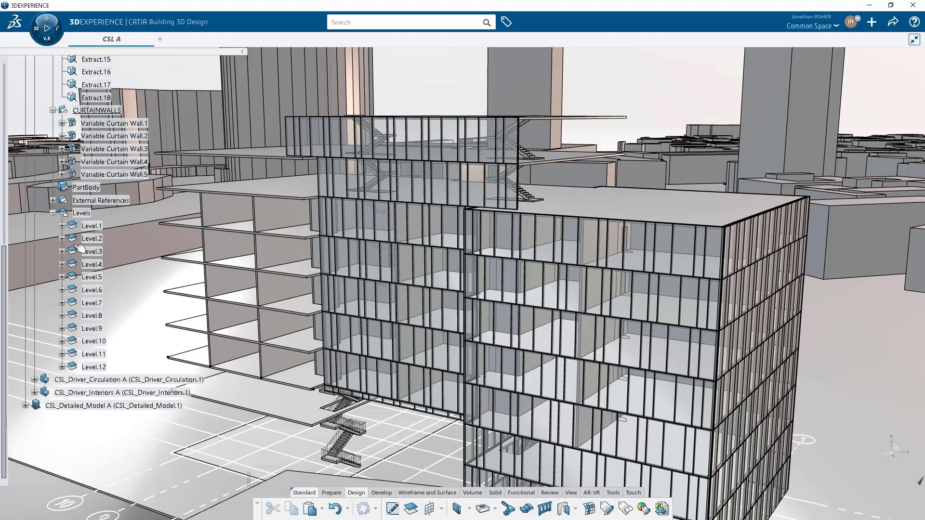
left_click(53, 213)
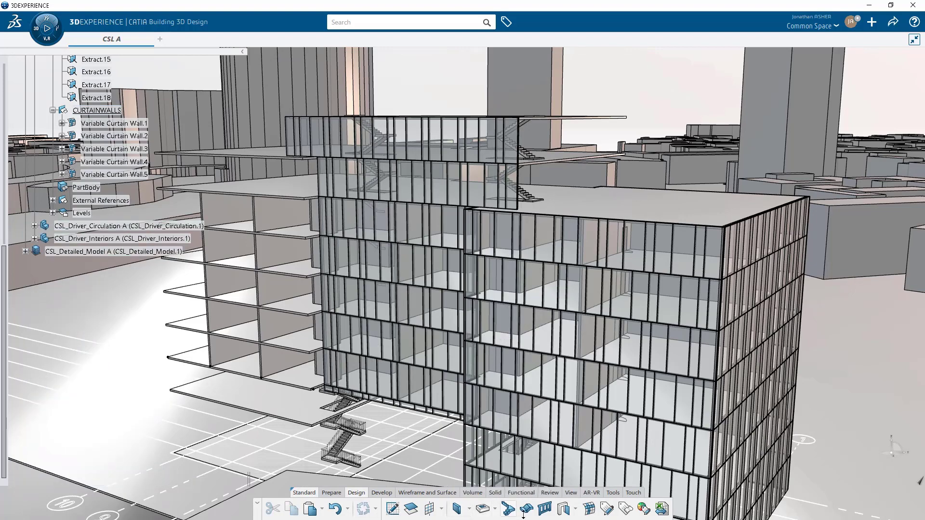
left_click(588, 509)
scroll(114, 283, "up", 2)
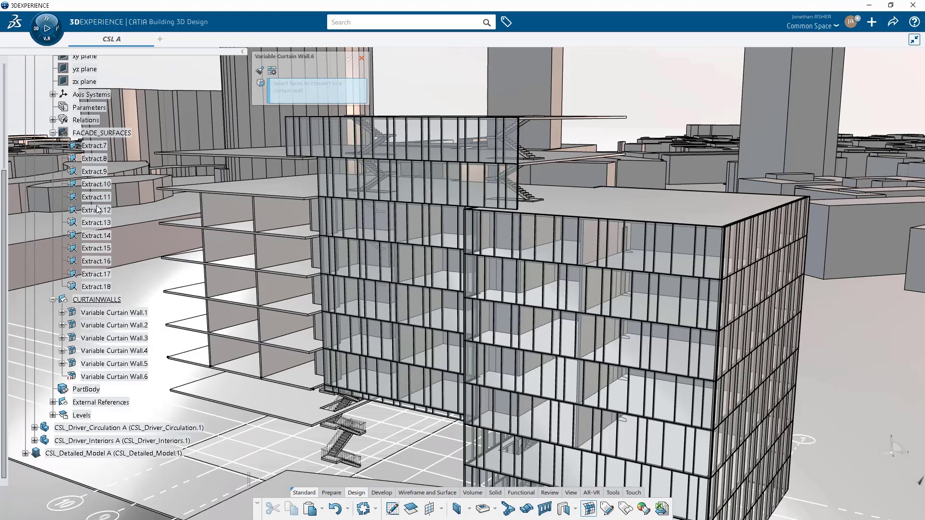
left_click(97, 210)
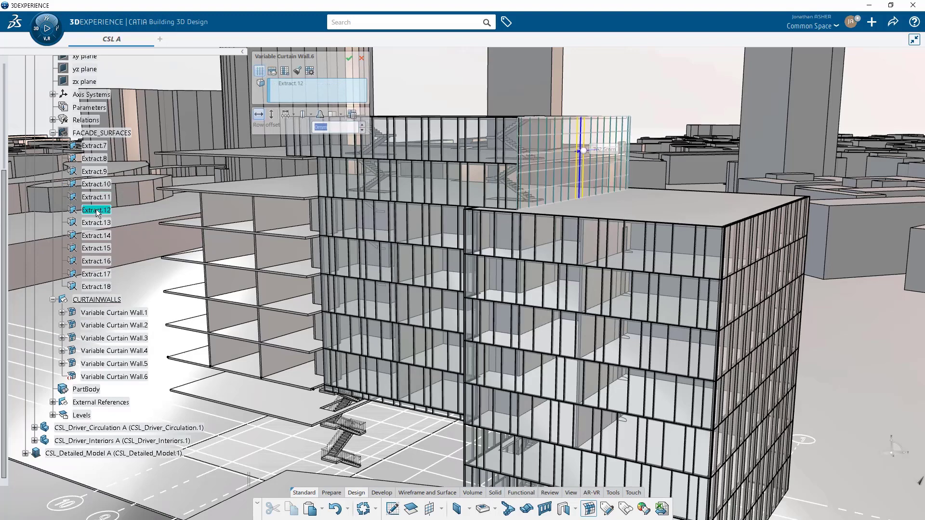
left_click(295, 72)
left_click(112, 365)
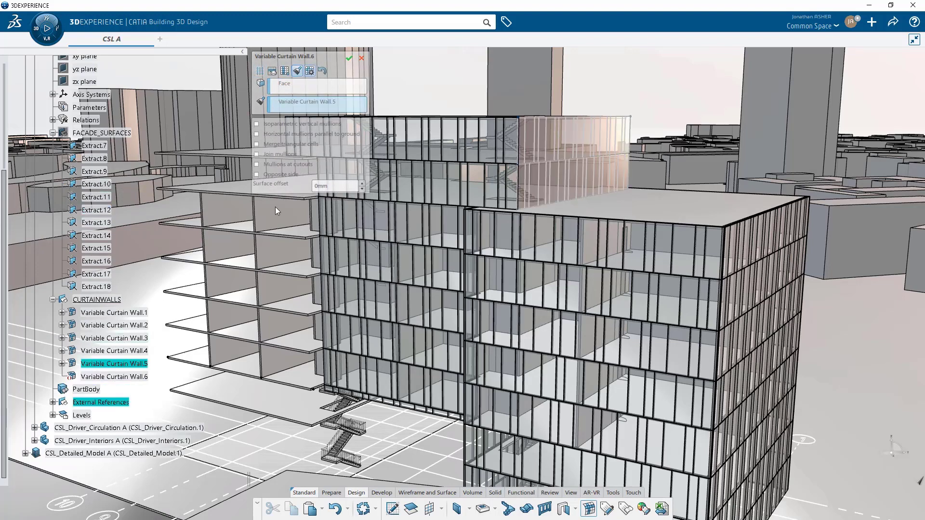
left_click(349, 59)
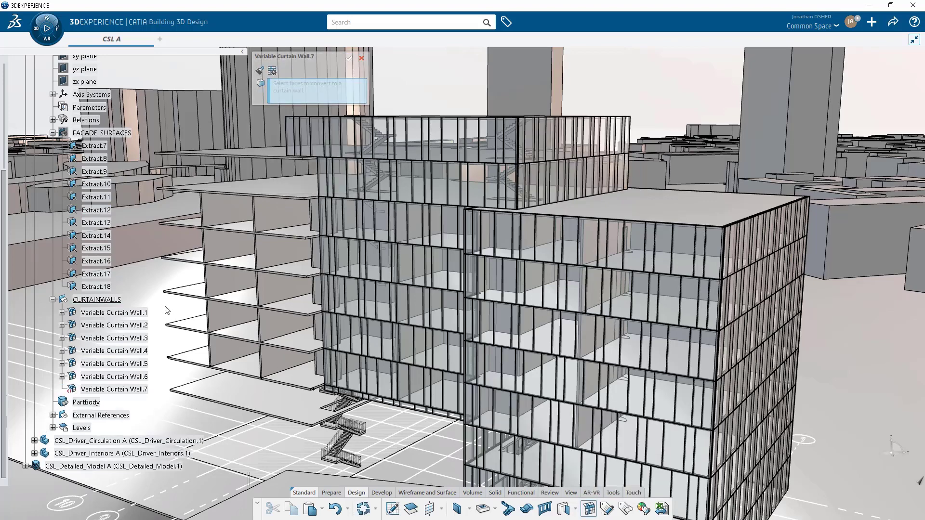
Step: Build a curtain wall on Extract.13 that copies Variable Curtain Wall.5, and start another variable curtain wall
left_click(96, 222)
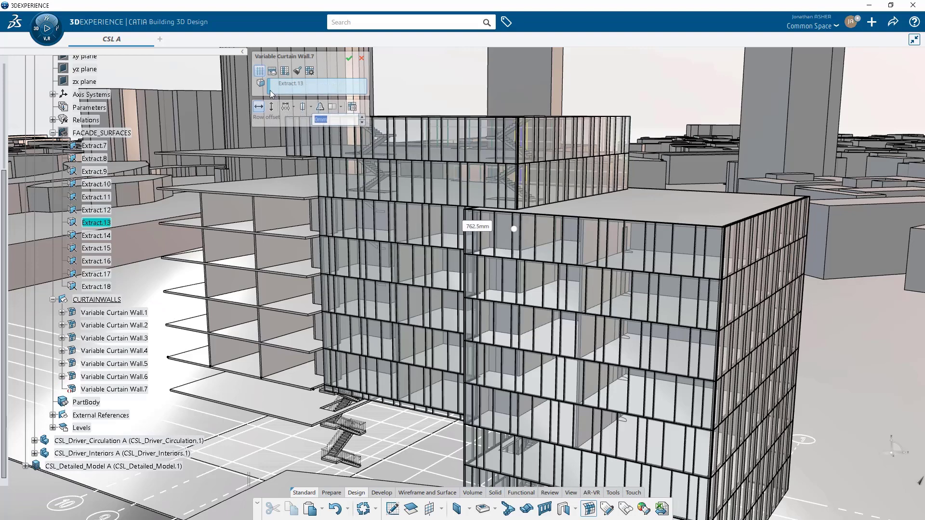
left_click(119, 364)
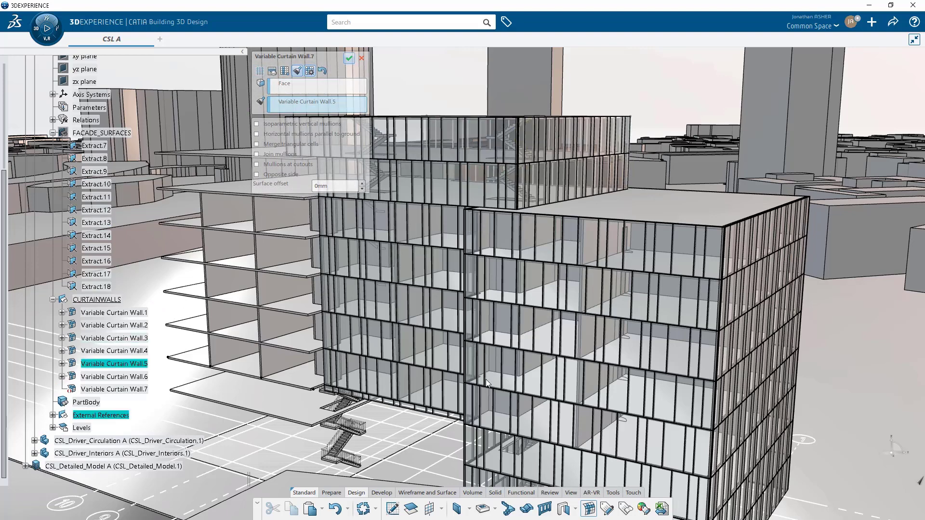
left_click(592, 516)
left_click(591, 513)
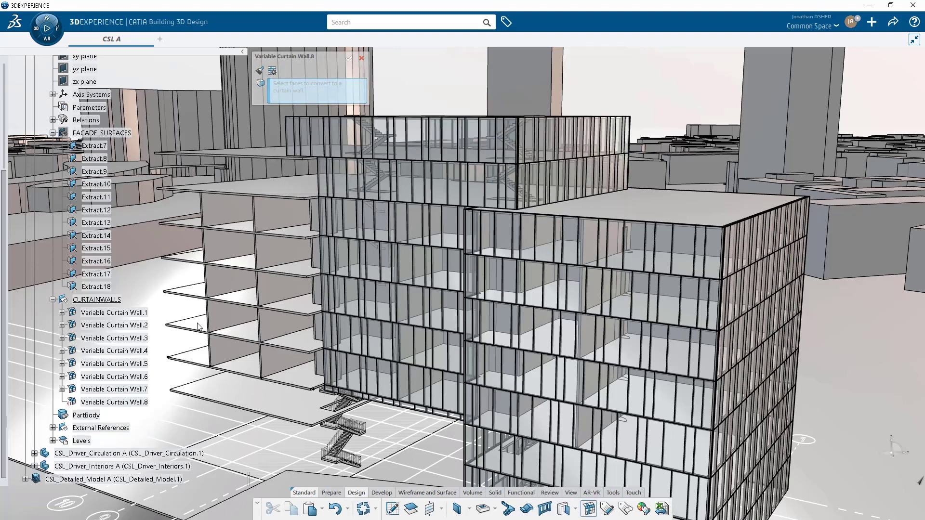
Step: Build the curtain wall on Extract.14 with the pattern and display properties copied from Variable Curtain Wall.5
left_click(100, 236)
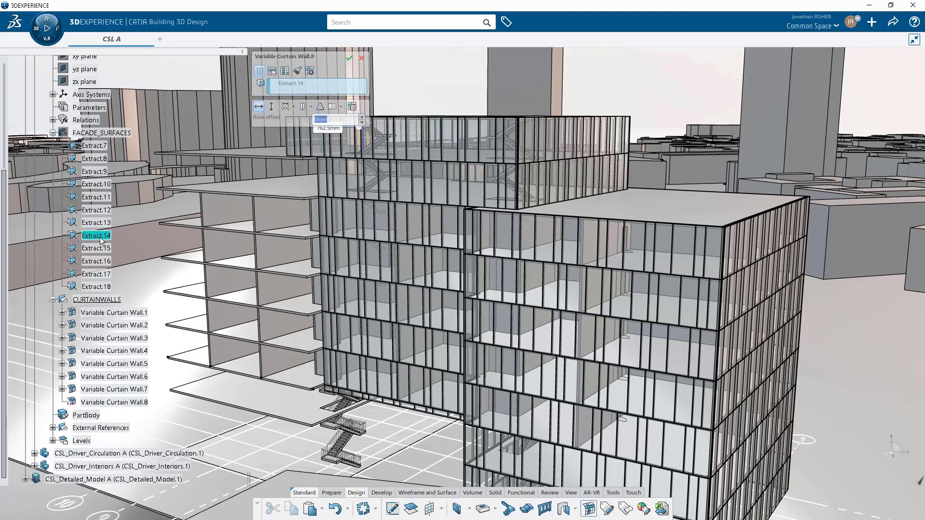
left_click(297, 70)
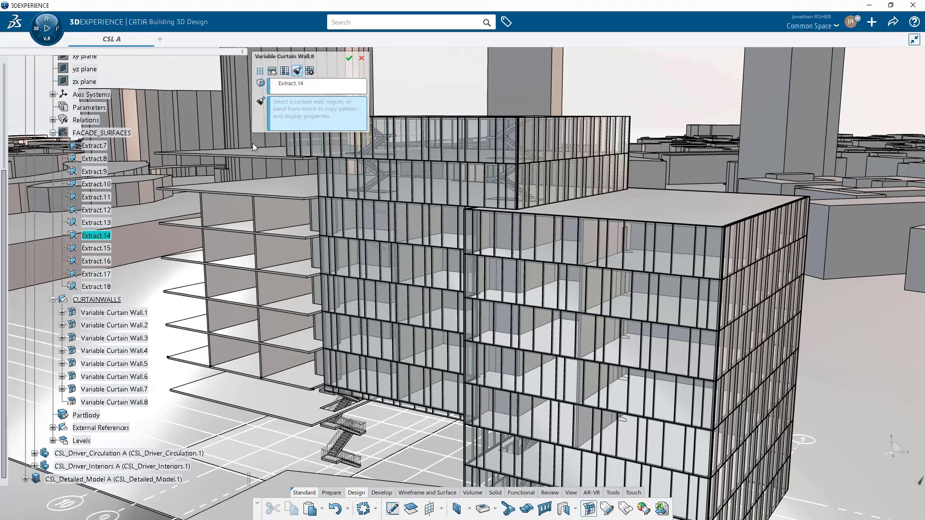
left_click(126, 366)
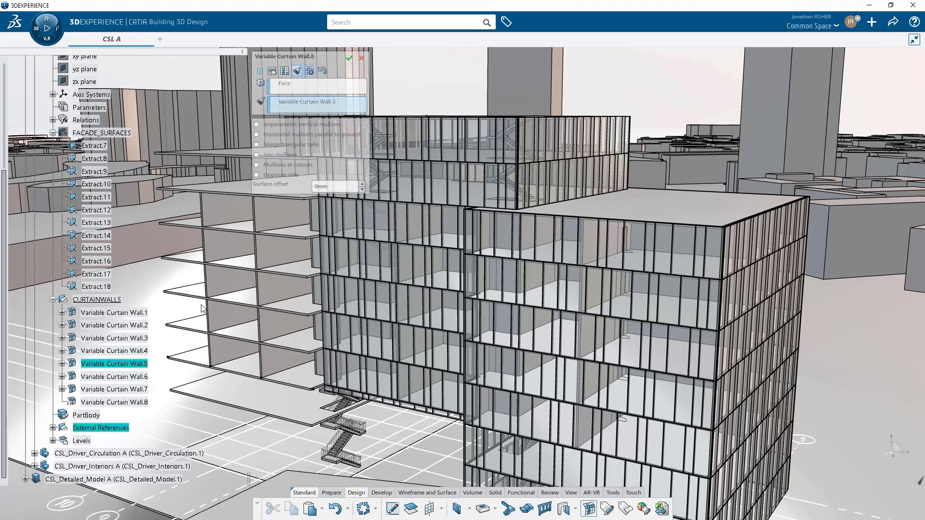
left_click(349, 58)
Step: Start a variable curtain wall on Extract.15 and copy its pattern and display properties from Variable Curtain Wall.1
left_click(589, 508)
left_click(102, 247)
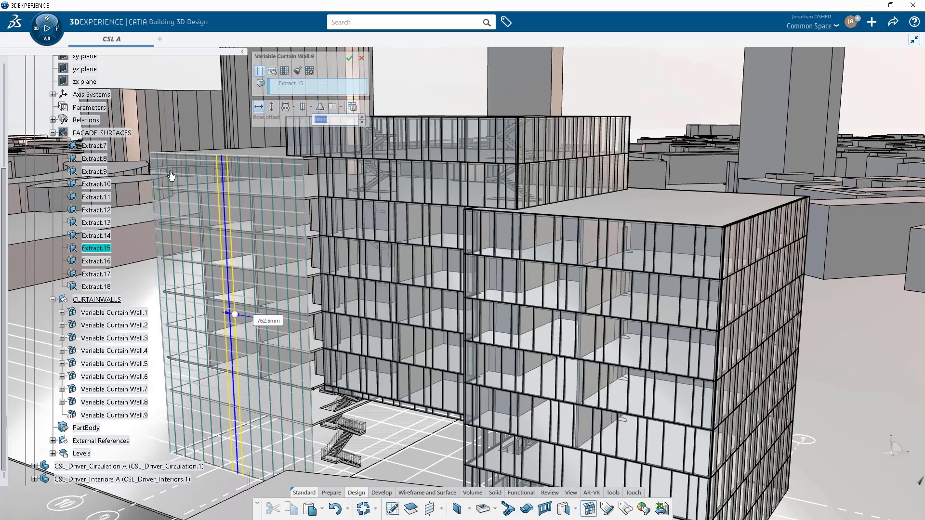
left_click(133, 314)
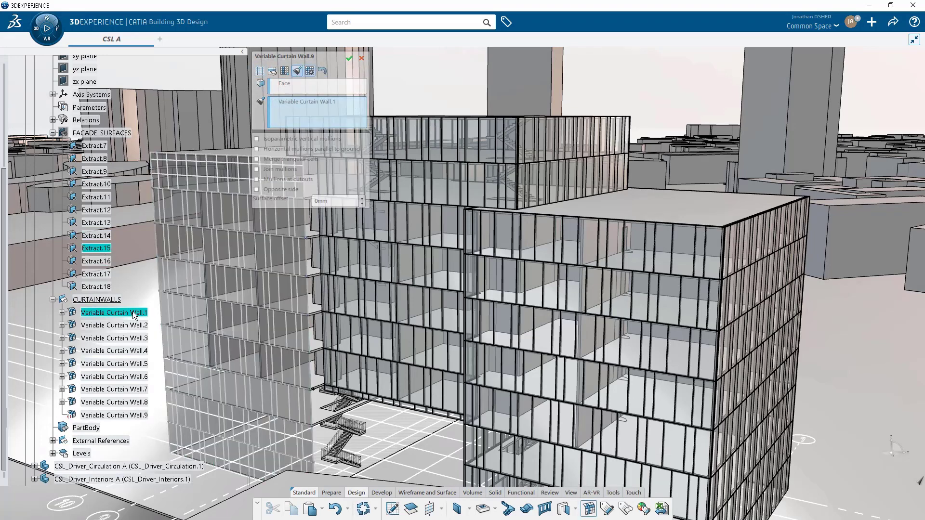
Step: Add the Top of Slab (Level.10) plane to the level planes that divide the Extract.15 curtain wall
left_click(274, 73)
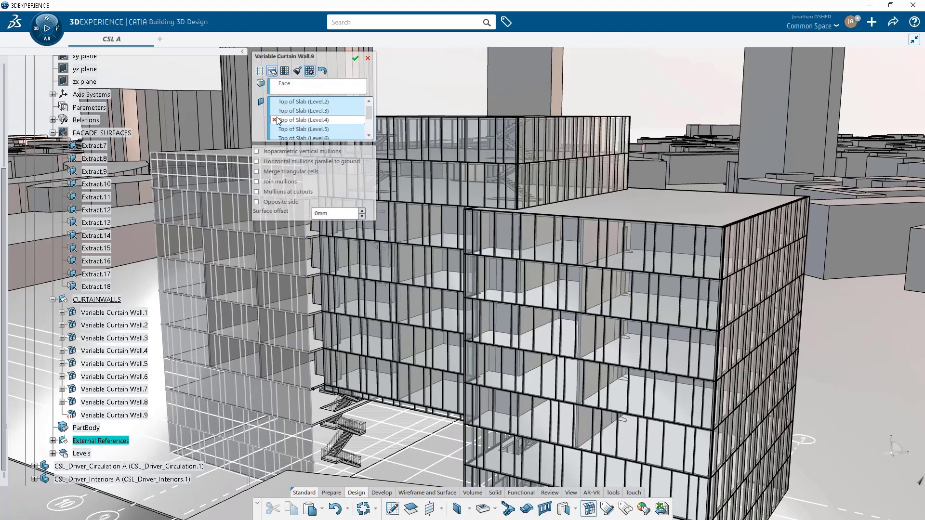
left_click(52, 454)
left_click(62, 443)
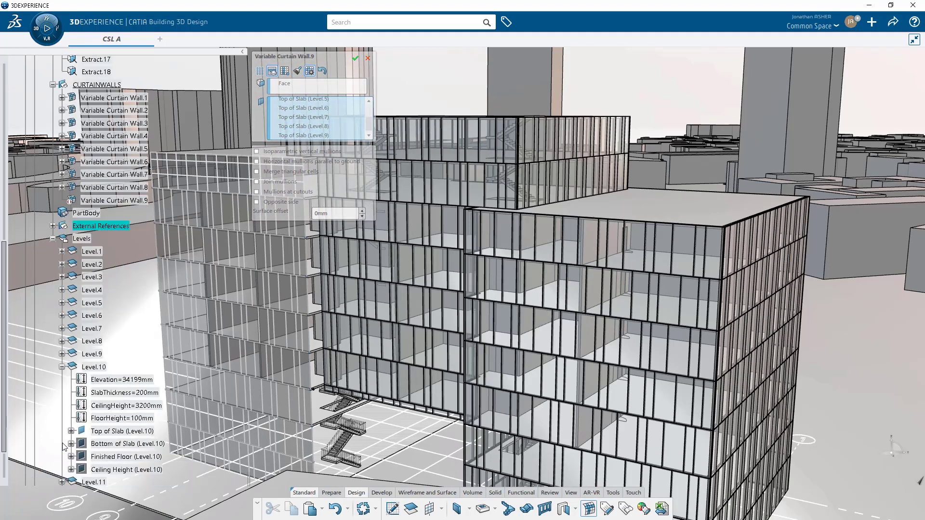
left_click(110, 432)
left_click(61, 366)
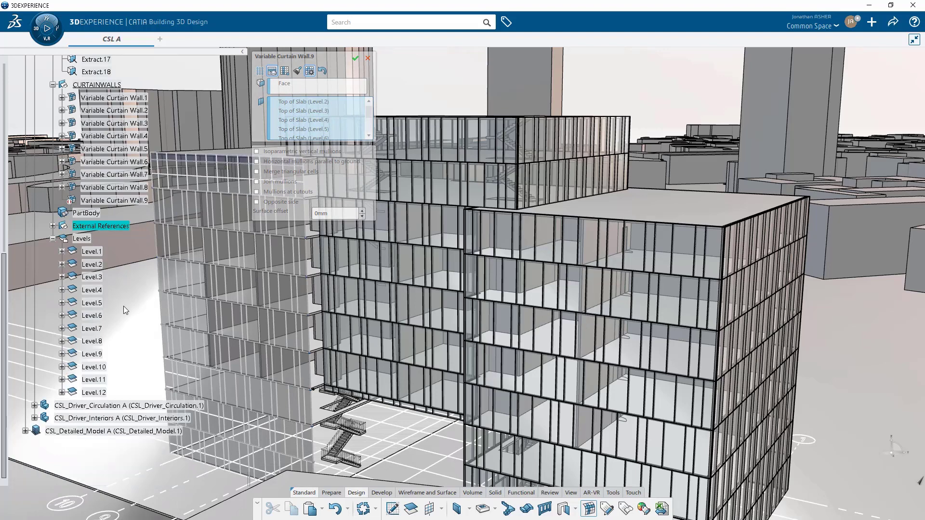
Step: Set the row distance of the Extract.15 wall's top band to 0 mm and match that band to the lower ones with Make Similar
left_click(259, 71)
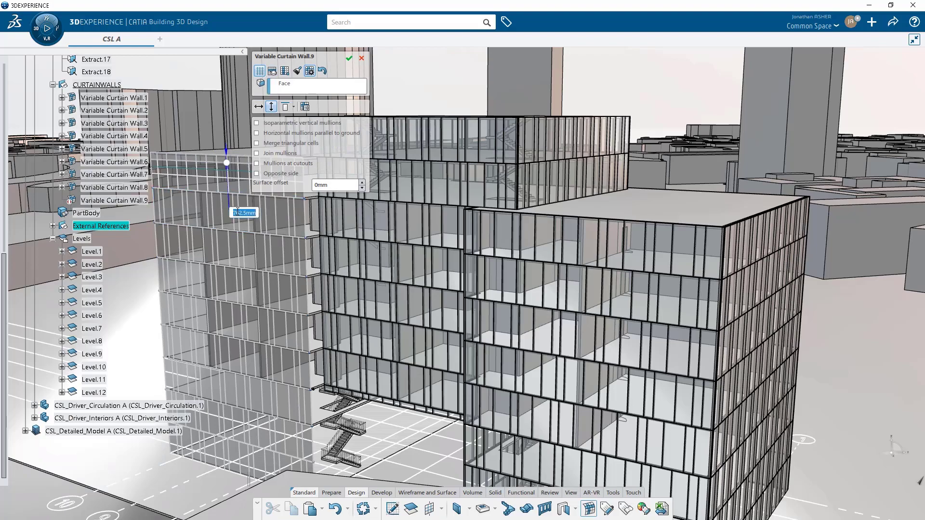
key("Return")
middle_click_drag(219, 147, 506, 190)
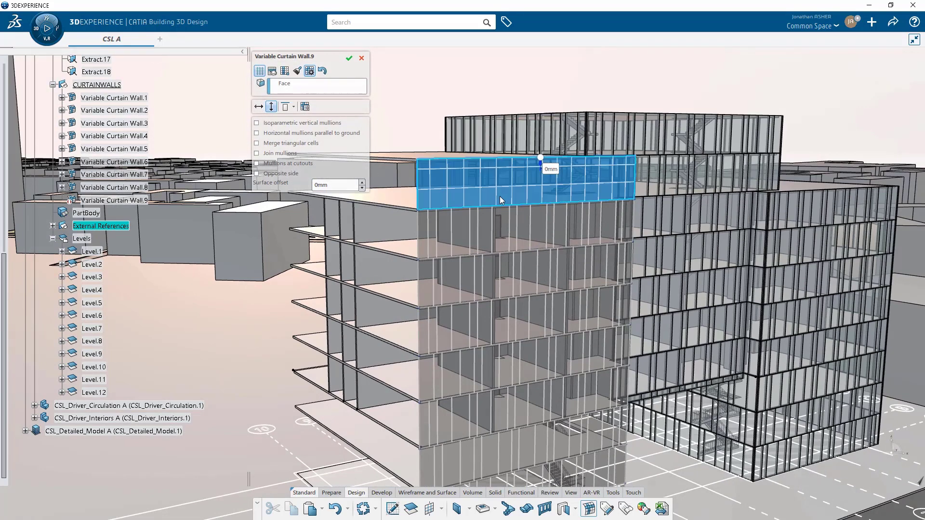
right_click(504, 195)
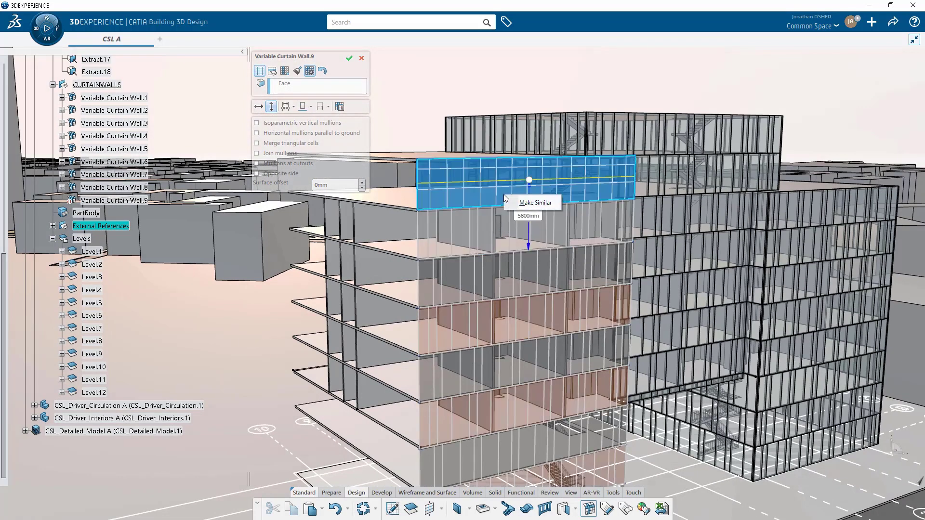
left_click(524, 204)
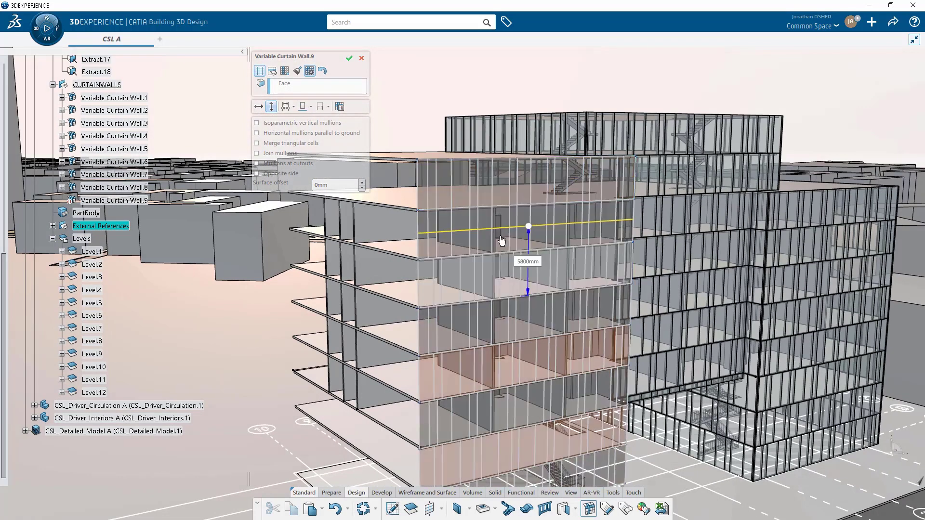
left_click(501, 189)
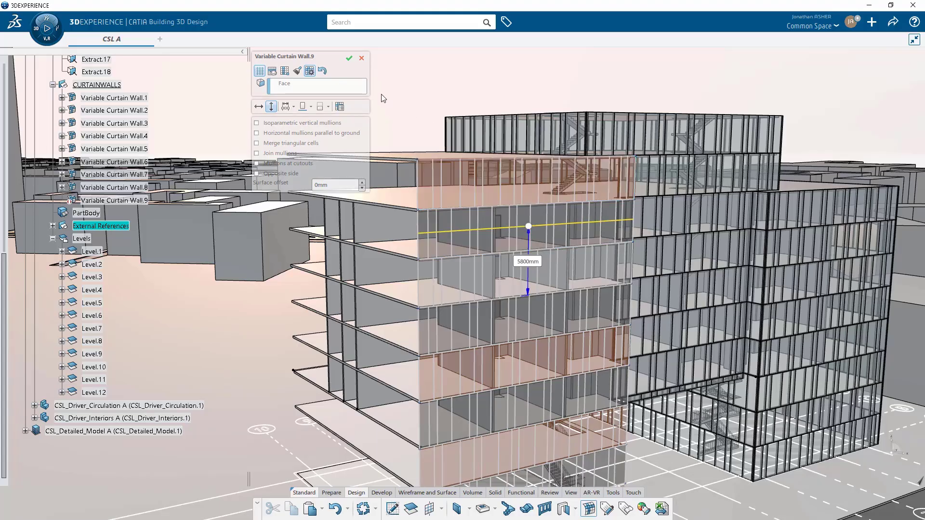
left_click(349, 59)
Step: Build a curtain wall on Extract.16 with the pattern and display properties copied from Variable Curtain Wall.9
middle_click_drag(525, 298, 256, 248)
middle_click_drag(318, 263, 372, 279)
left_click(589, 509)
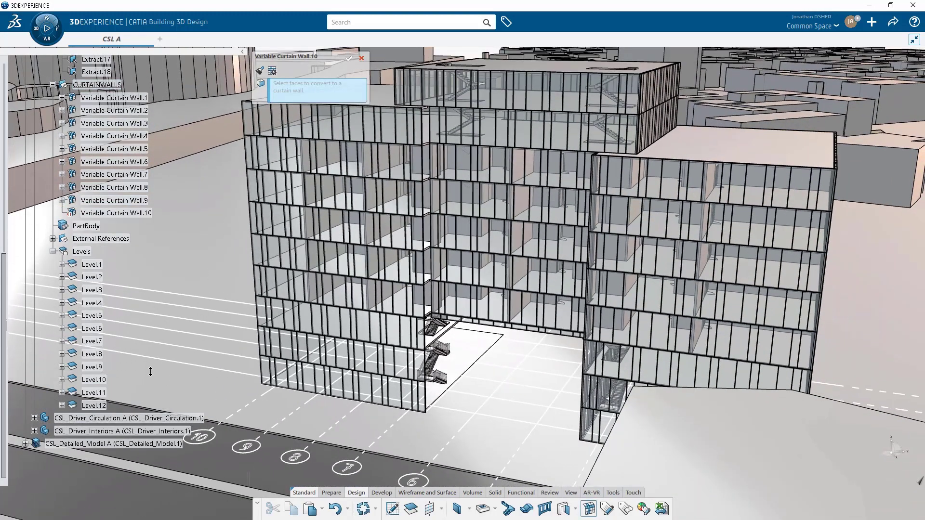
scroll(80, 251, "up", 4)
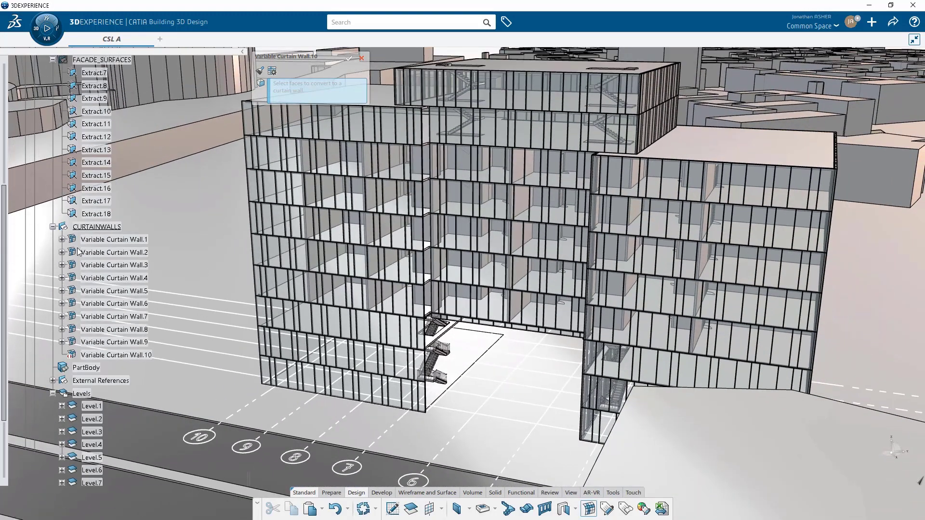
left_click(98, 189)
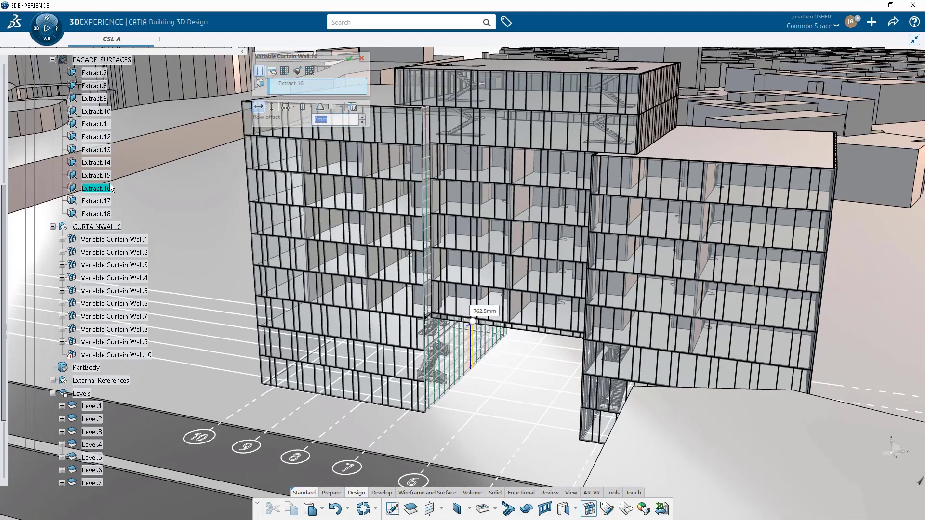
left_click(131, 344)
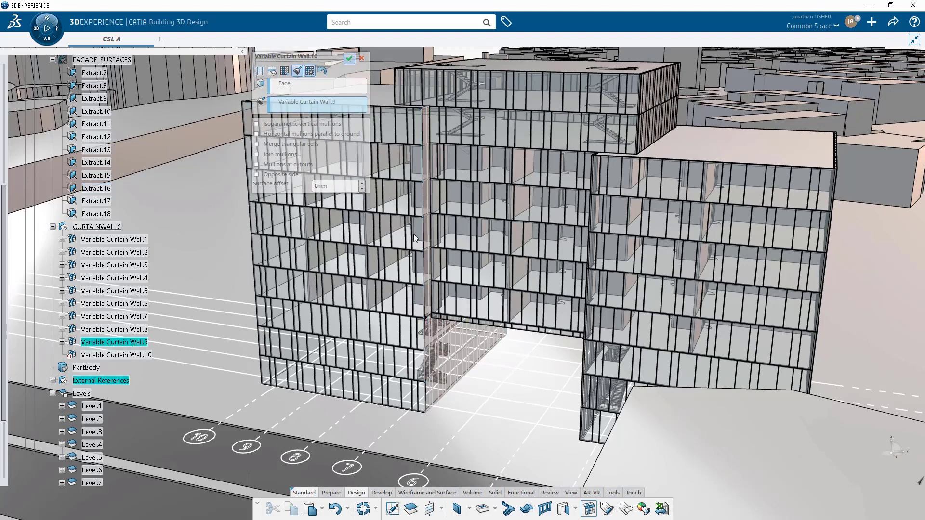
Step: Build a curtain wall on Extract.17 that copies the pattern and display properties of Variable Curtain Wall.9
left_click(588, 510)
left_click(96, 201)
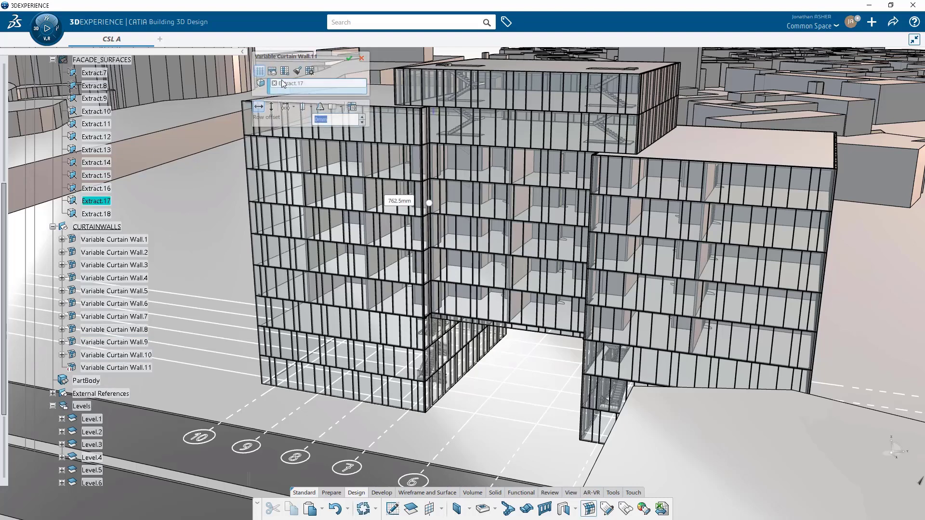
left_click(298, 71)
left_click(115, 342)
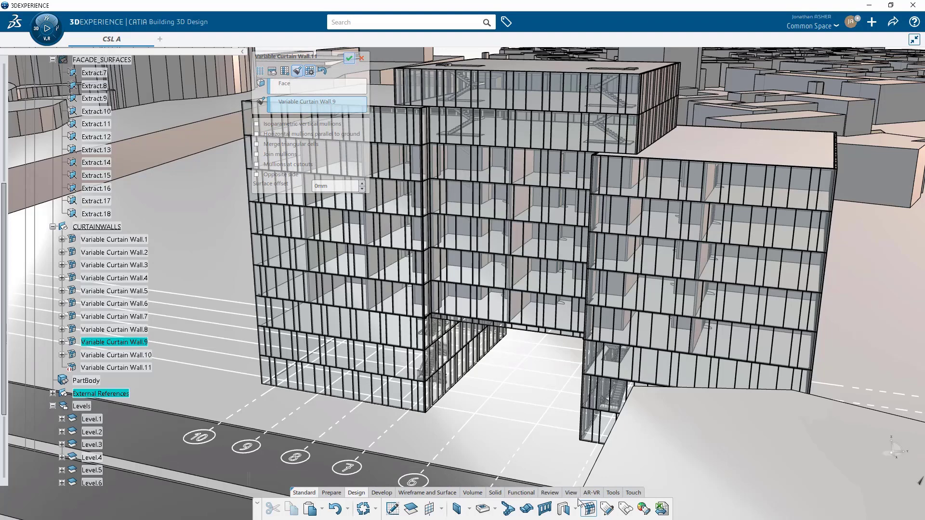
Step: Build the last curtain wall on Extract.18, copying the properties of Variable Curtain Wall.9
left_click(589, 510)
left_click(88, 215)
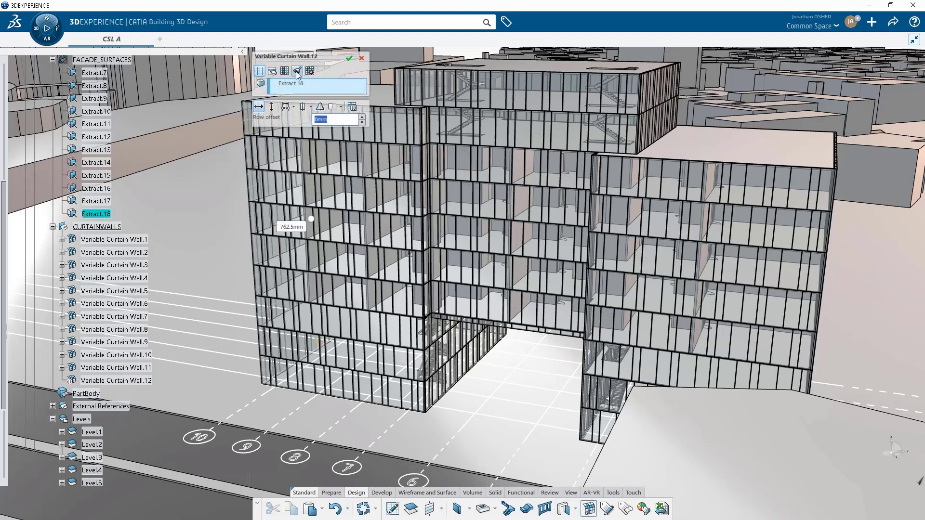
left_click(130, 343)
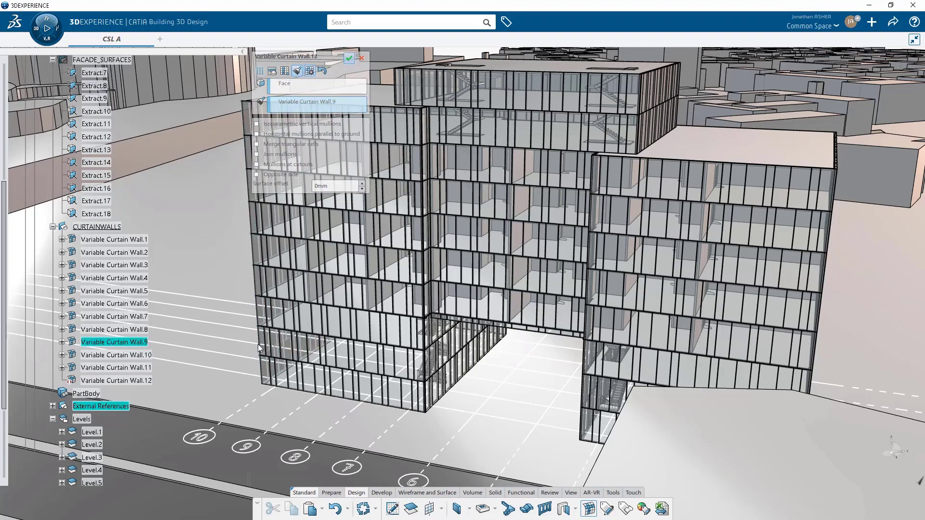
key("Return")
middle_click_drag(310, 349, 790, 308)
middle_click_drag(226, 291, 622, 271)
middle_click_drag(290, 262, 660, 263)
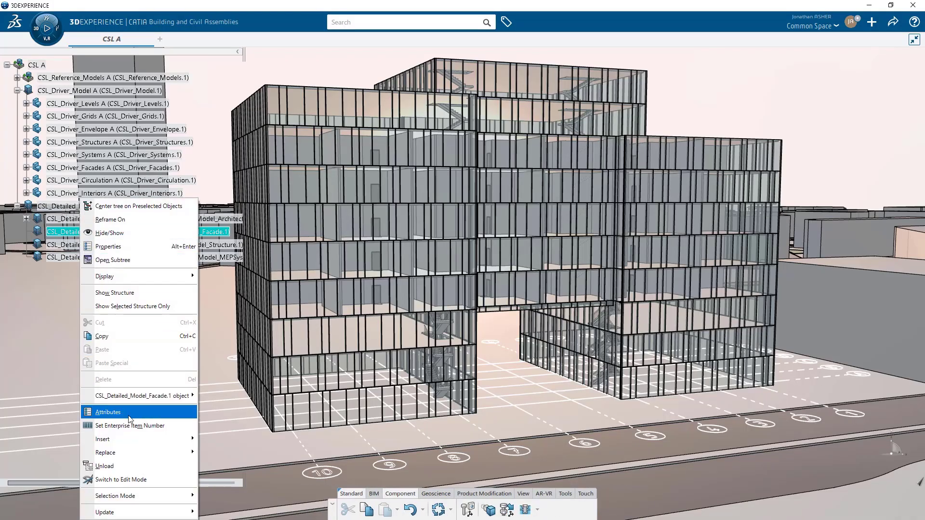
Step: In Building and Civil Assemblies, insert a Curtain wall component under CSL_Detailed_Model_Facade
mouse_move(162, 439)
left_click(226, 247)
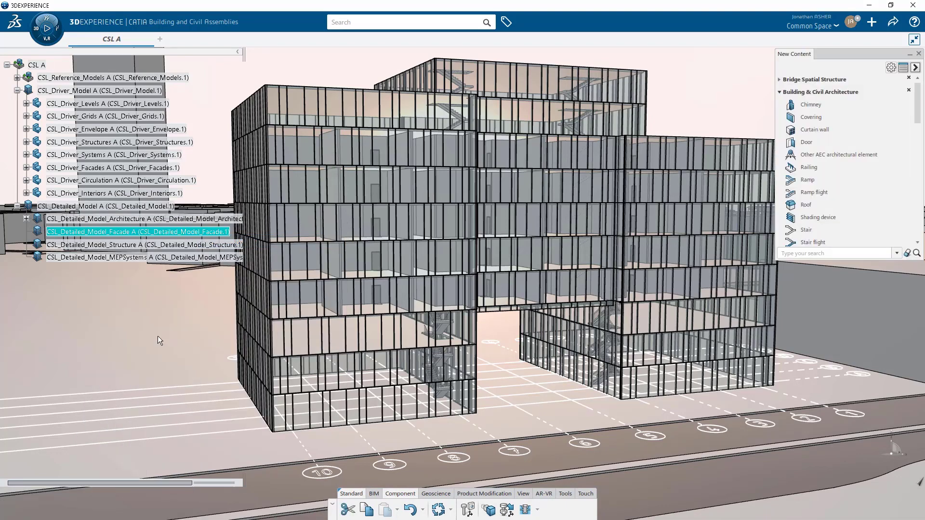
left_click(814, 129)
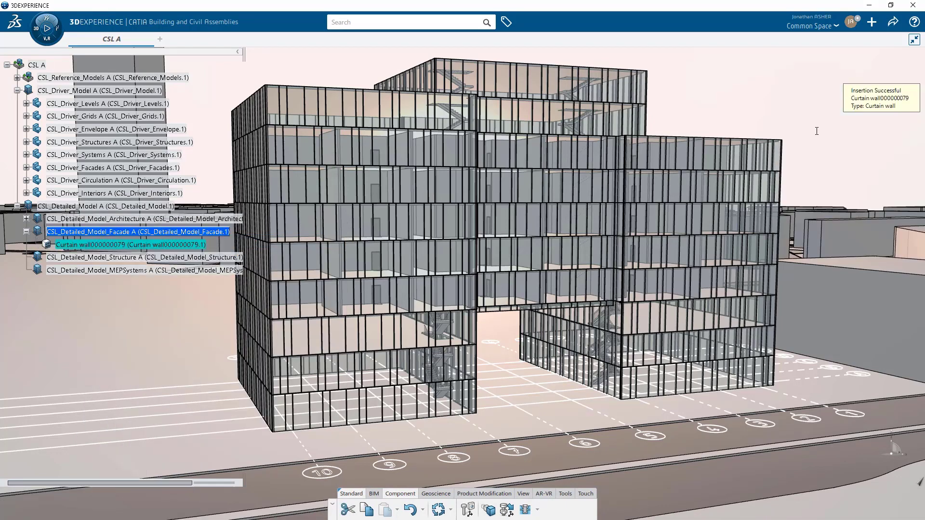
Step: Set the title of the new curtain wall component to CSL_Detailed_Model_Facade_F01
right_click(96, 245)
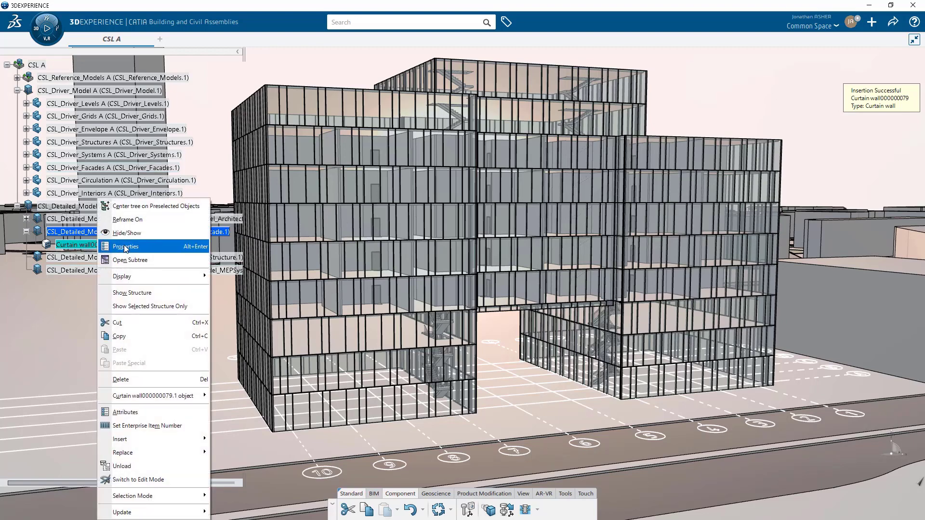
left_click(126, 248)
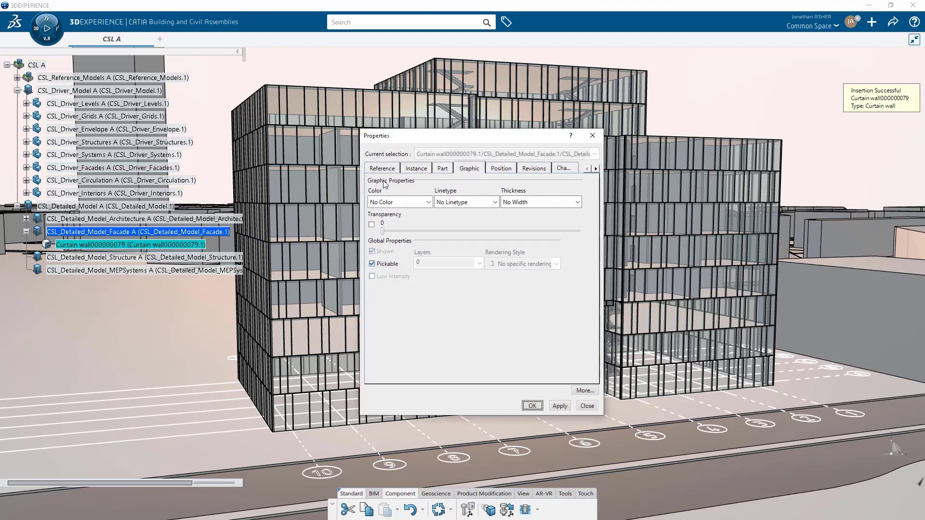
left_click(382, 168)
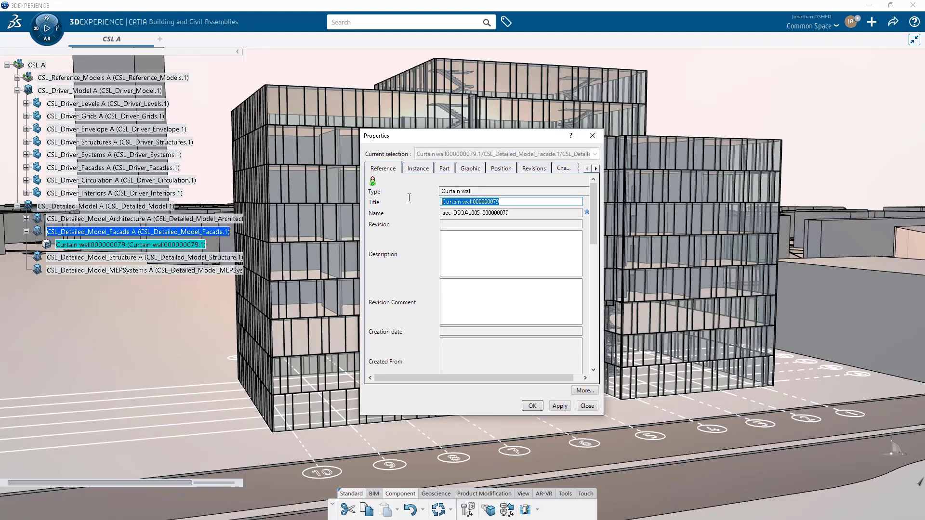
type("CSL_Detailed_Model_Facade_")
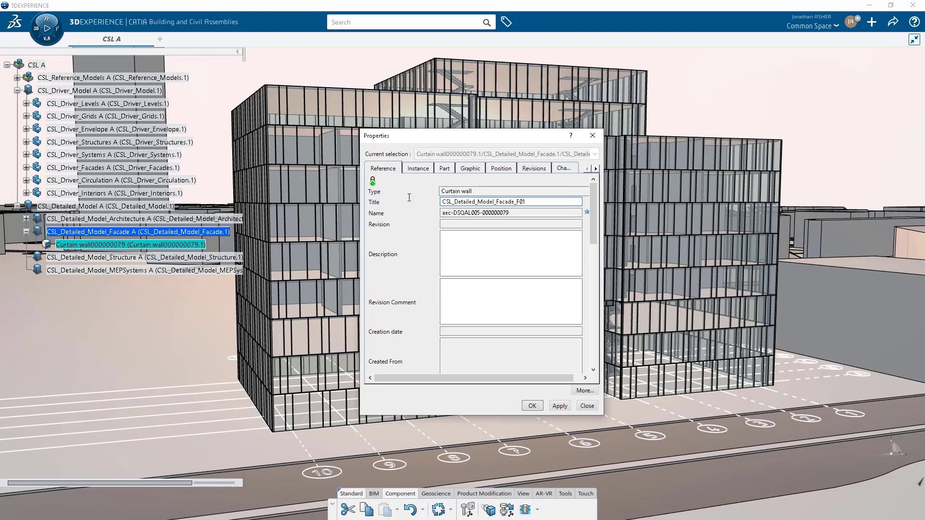
key("Return")
Step: Insert a 3D Shape into the CSL_Detailed_Model_Facade_F01 component
right_click(145, 245)
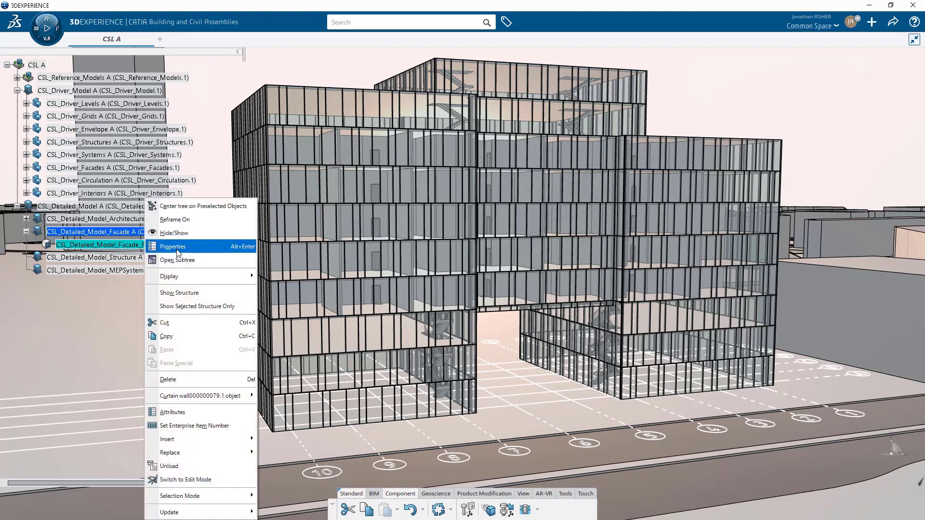
mouse_move(202, 439)
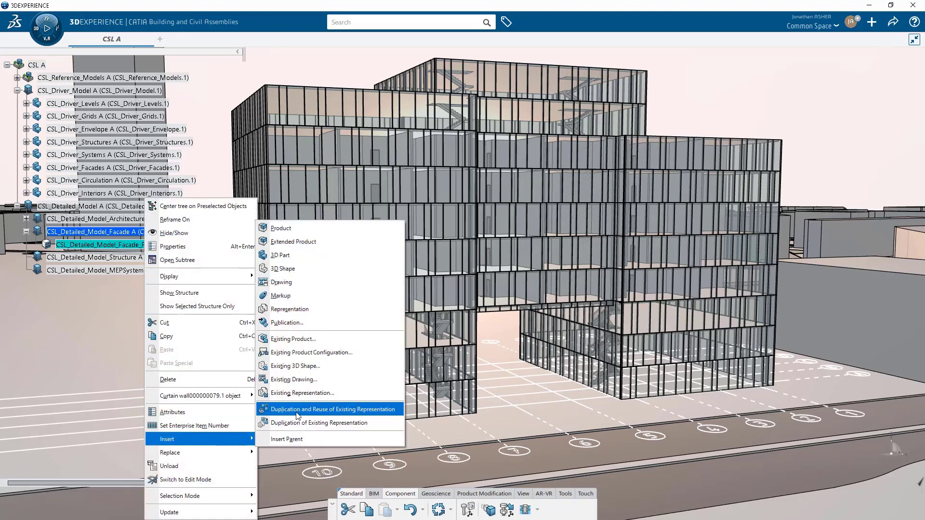
left_click(309, 269)
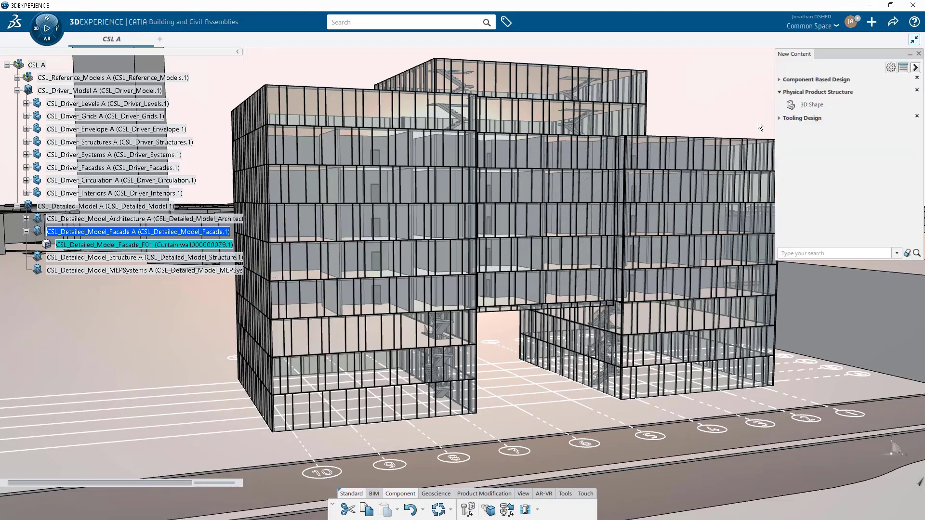
left_click(810, 104)
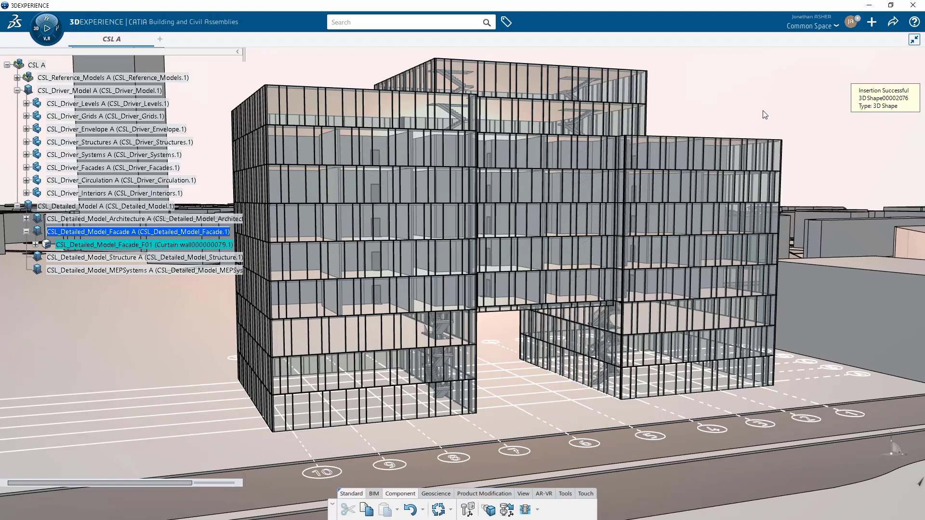
Step: Expand CSL_Detailed_Model_Facade_F01 down to its new 3D Shape and open the shape's geometrical set for editing in Building 3D Design
left_click(35, 244)
left_click(45, 258)
left_click(107, 324)
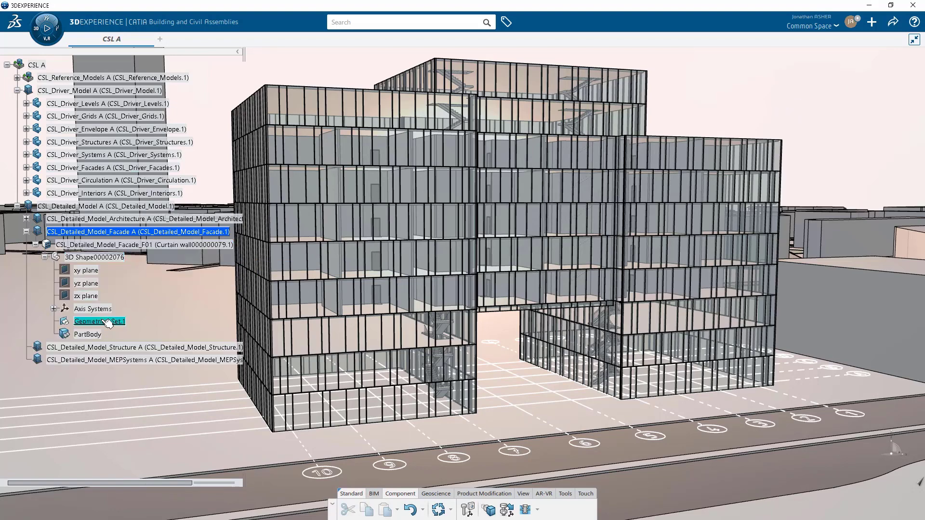
Step: Translate the Extract.7 facade surface from CSL_Driver_Facades by 0 mm along the yz plane into the F01 shape's Geometrical Set.1
left_click(26, 168)
left_click(35, 180)
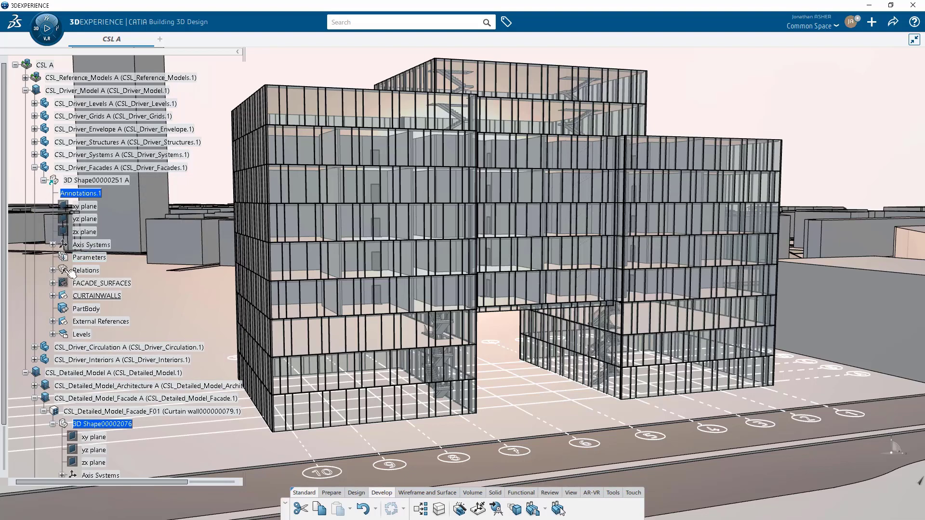
left_click(53, 283)
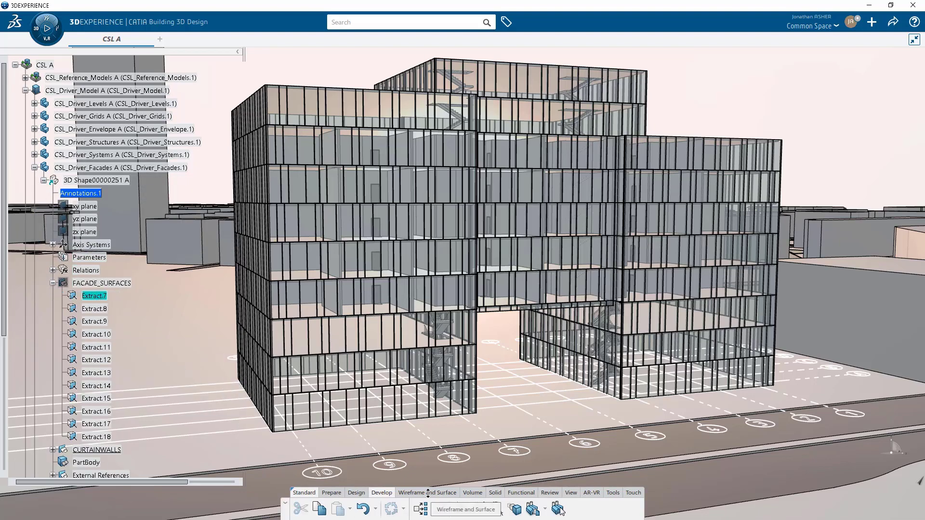
left_click(656, 509)
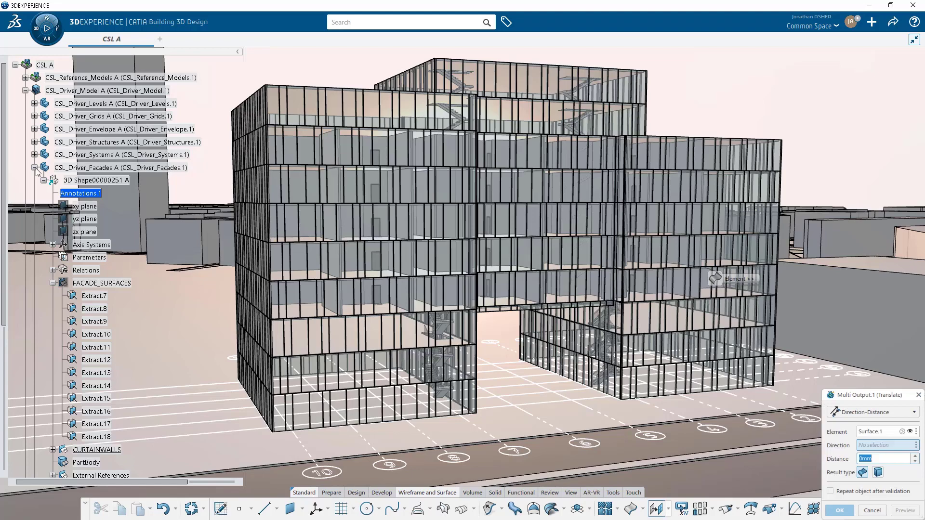
scroll(66, 265, "down", 6)
left_click(95, 320)
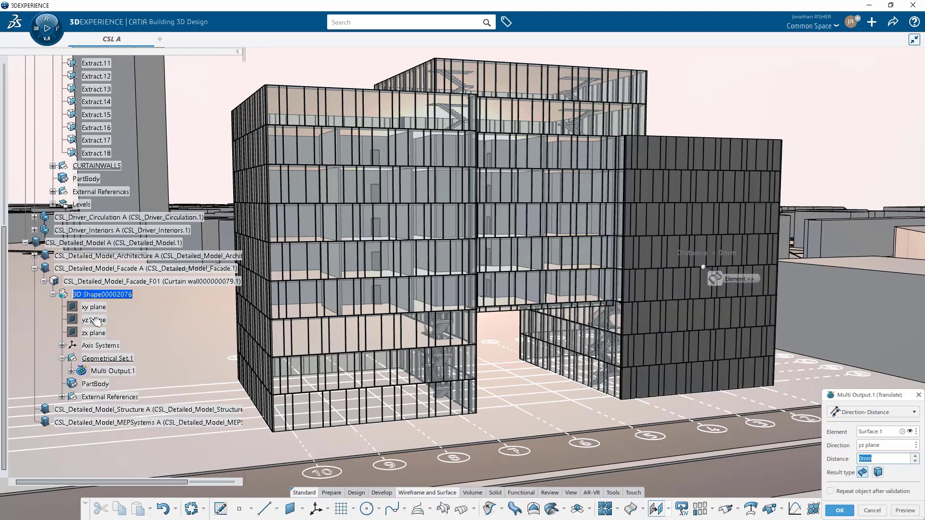
left_click(841, 510)
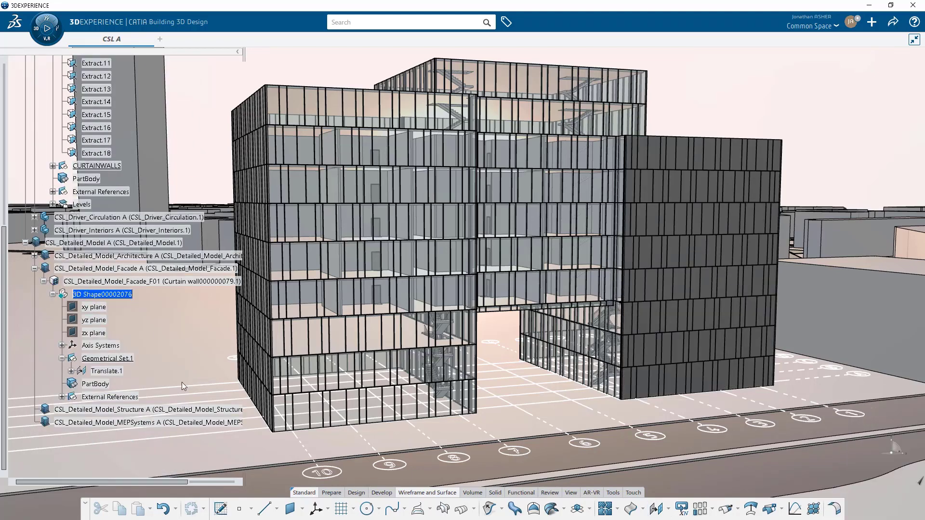
Step: Expand the F01 shape's External References and delete Translate.1, keeping only the linked Surface.1
left_click(61, 397)
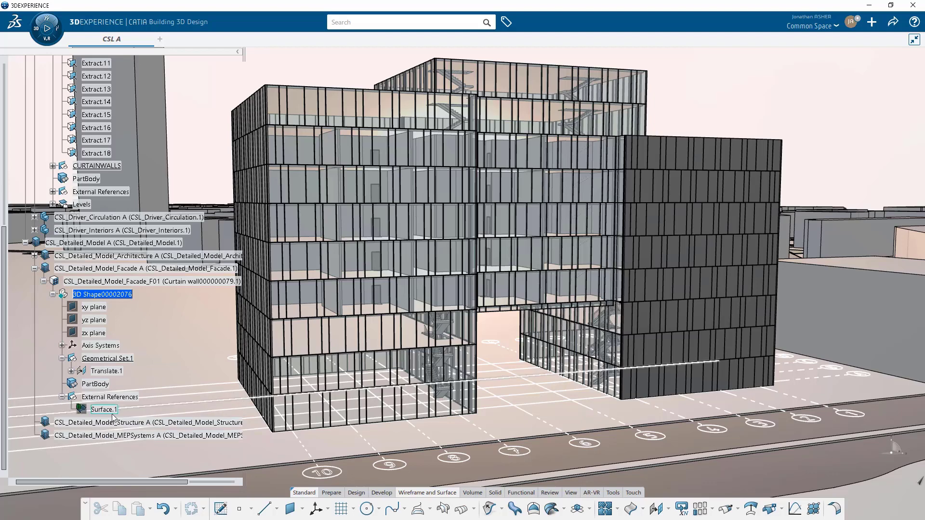
left_click(107, 371)
key("Delete")
left_click(289, 393)
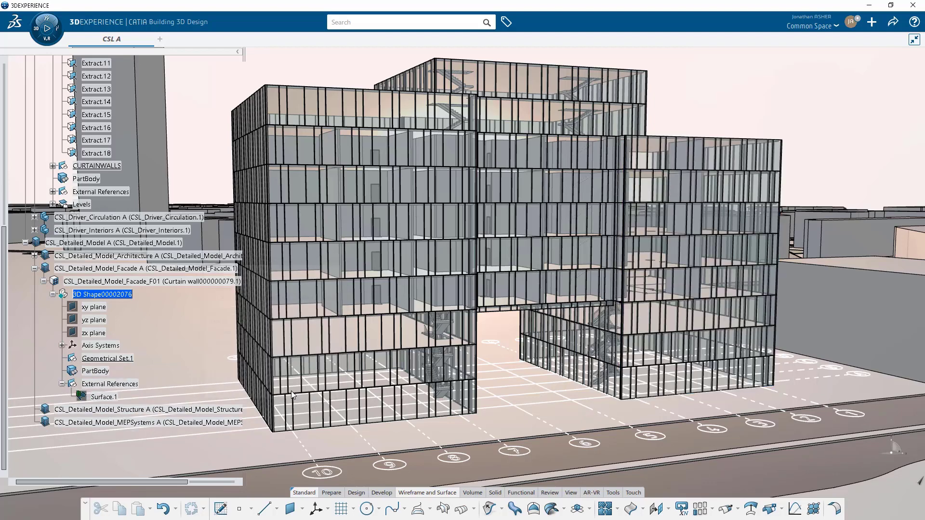
Step: Copy the Levels set from the CSL_Driver_Levels shape into the 3D Shape of CSL_Detailed_Model_Facade_F01
scroll(107, 399, "up", 4)
scroll(98, 344, "up", 5)
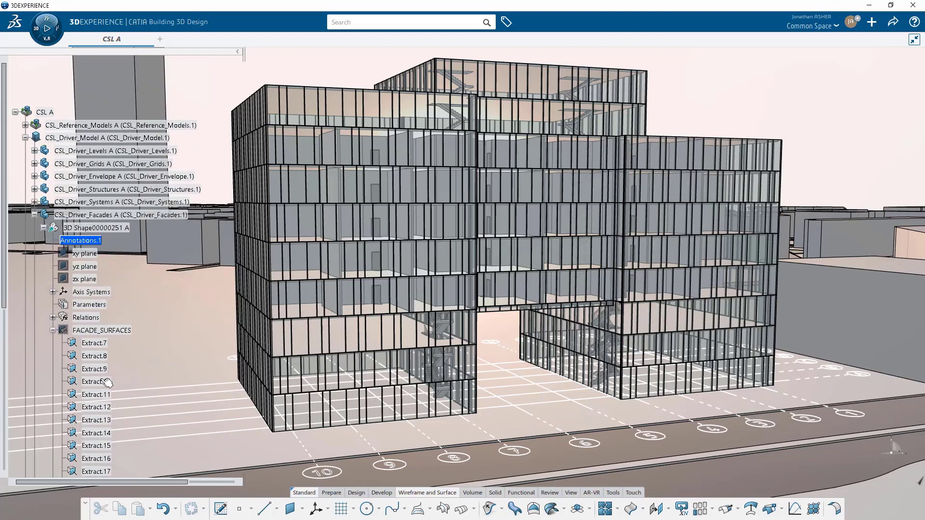
left_click(34, 151)
left_click(43, 164)
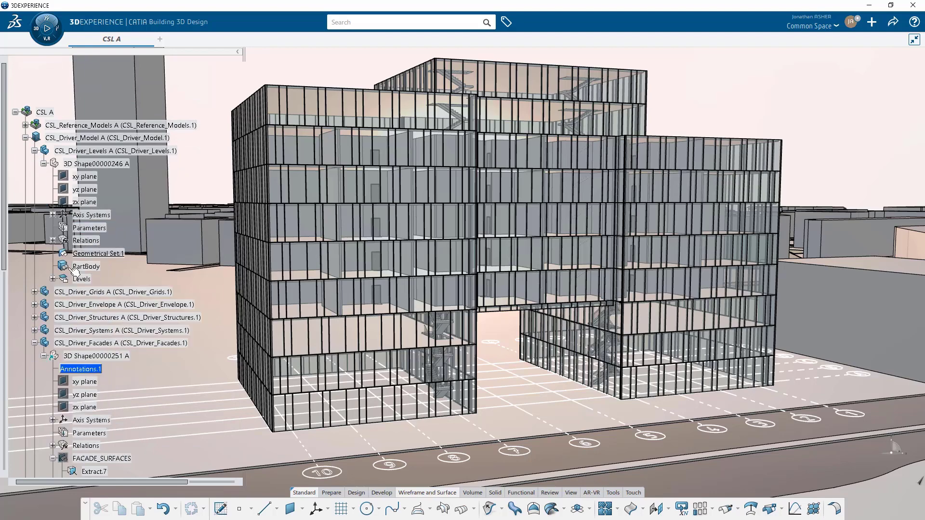
left_click(80, 278)
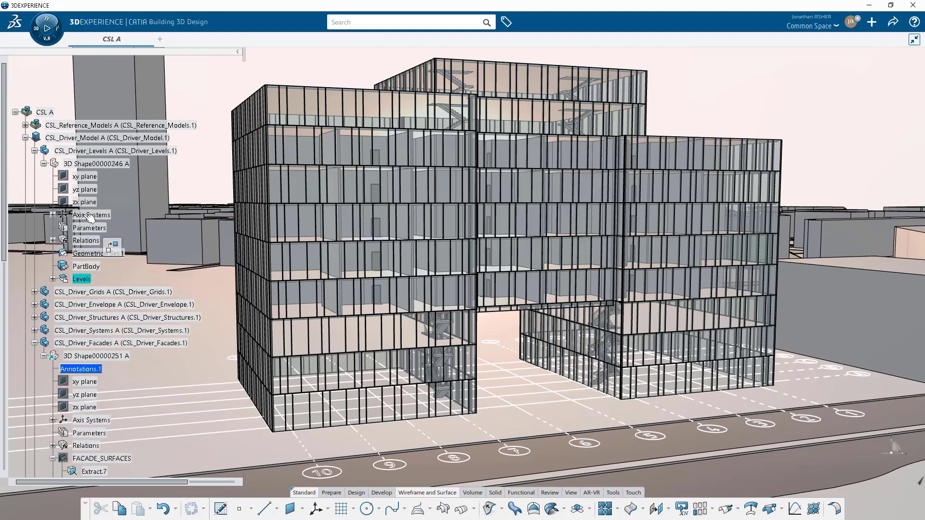
left_click(34, 151)
scroll(84, 300, "down", 7)
scroll(85, 300, "down", 4)
Step: Hide the CURTAINWALLS geometrical set of CSL_Driver_Facades
scroll(91, 303, "up", 6)
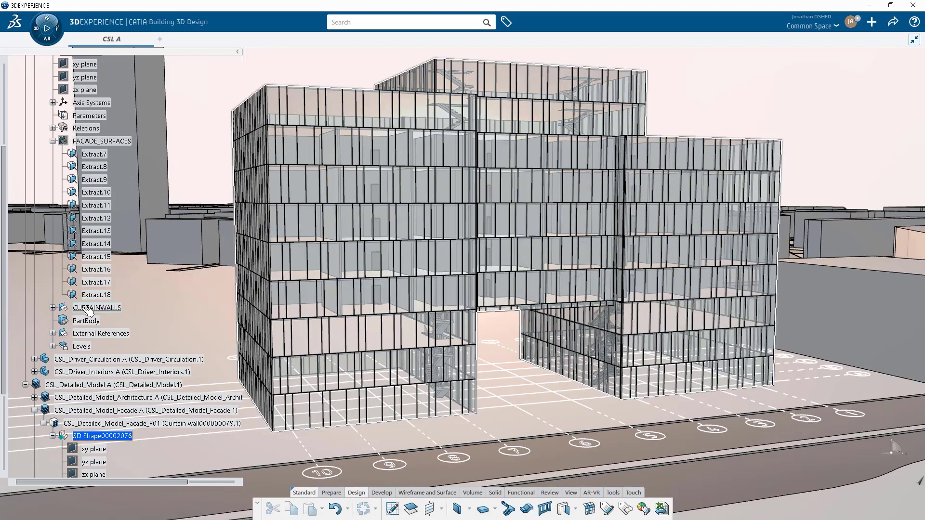
right_click(92, 309)
left_click(93, 80)
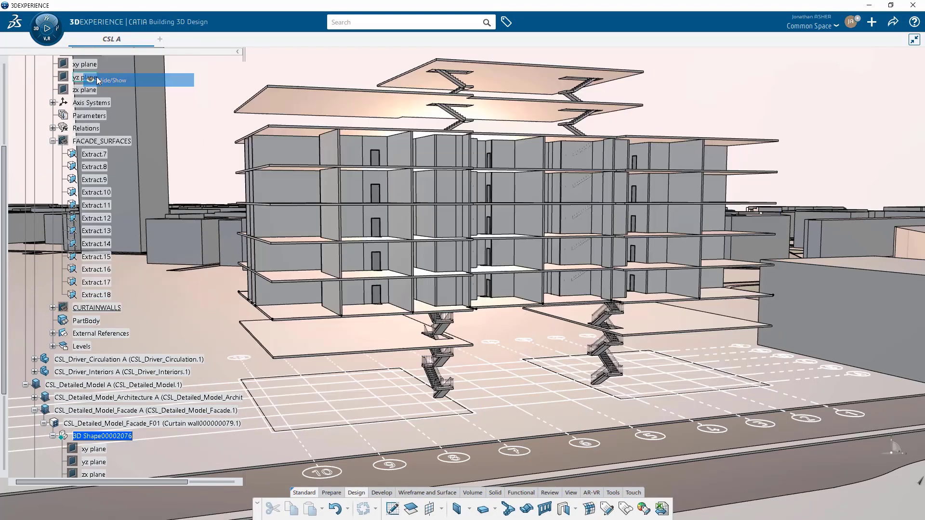
Step: Create a variable curtain wall on the F01 Surface.1, copying pattern and display properties from Variable Curtain Wall.1 in the driver's CURTAINWALLS set
scroll(78, 270, "down", 6)
left_click(104, 329)
left_click(588, 509)
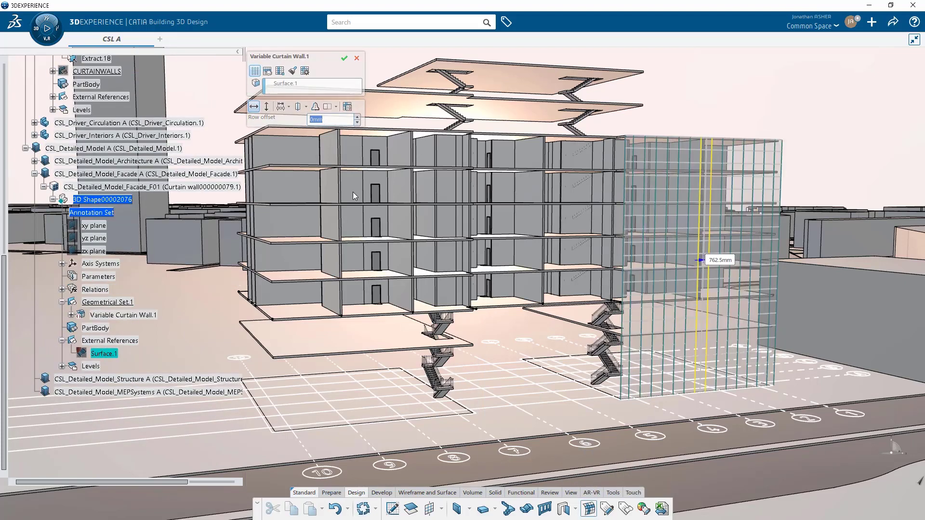
scroll(85, 135, "up", 1)
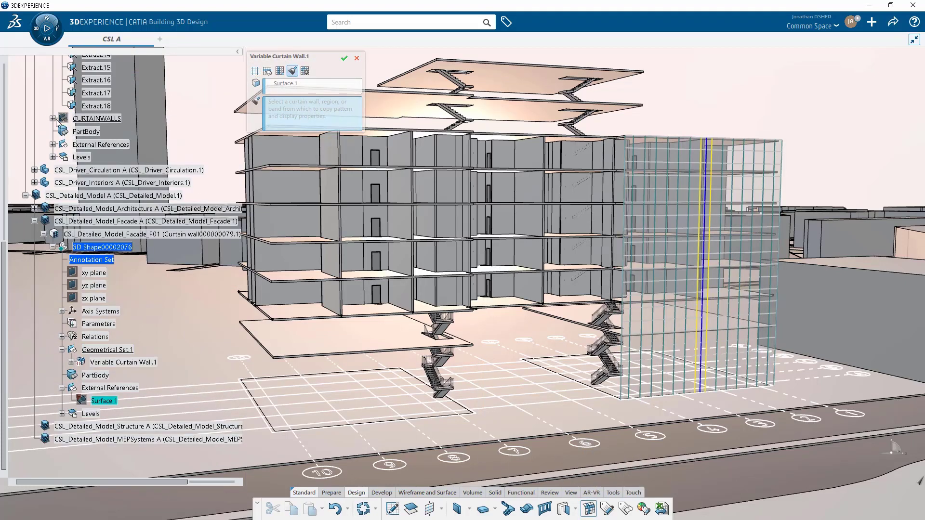
left_click(52, 119)
left_click(92, 132)
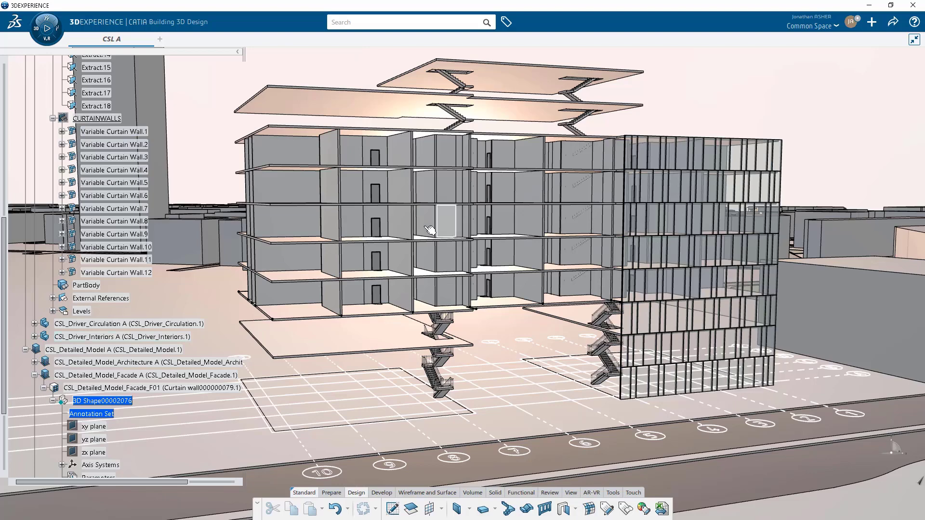
Step: Collapse CSL_Driver_Facades and extract the curtain cells from the F01 Variable Curtain Wall.1
scroll(101, 268, "up", 6)
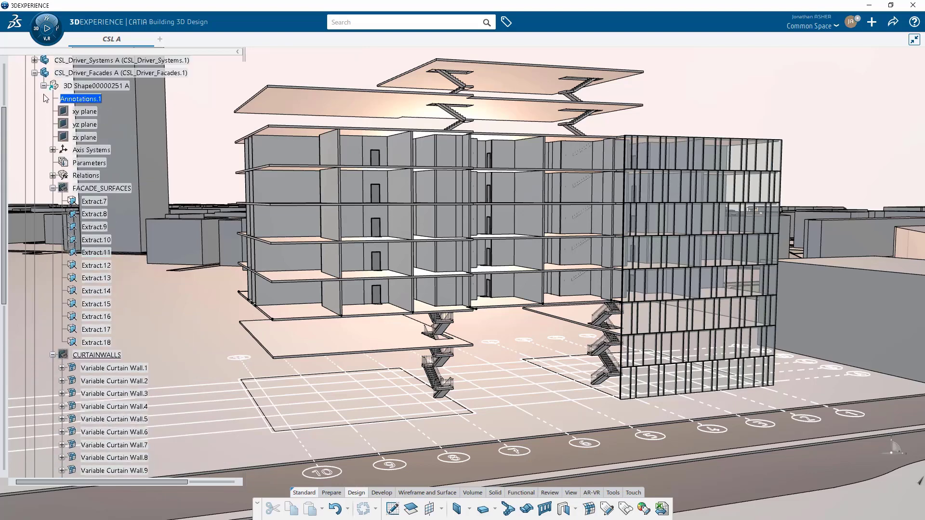
left_click(34, 73)
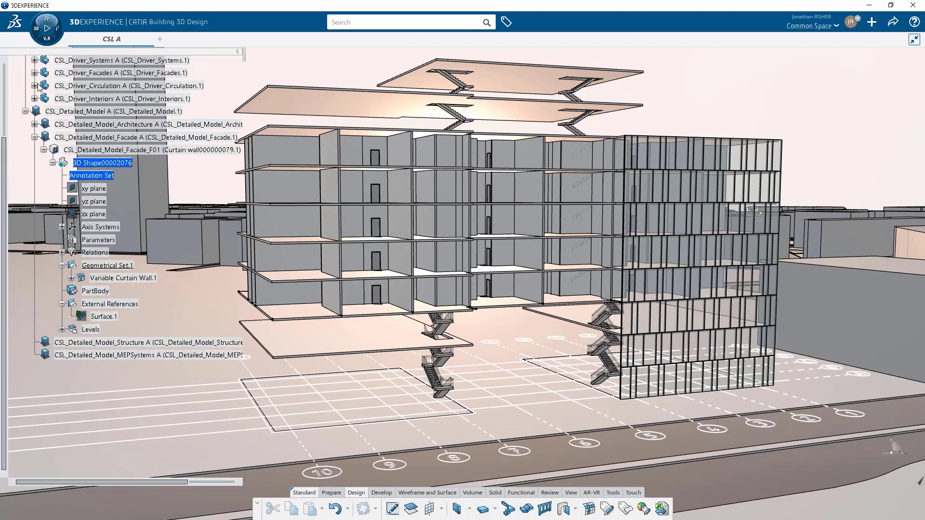
left_click(115, 278)
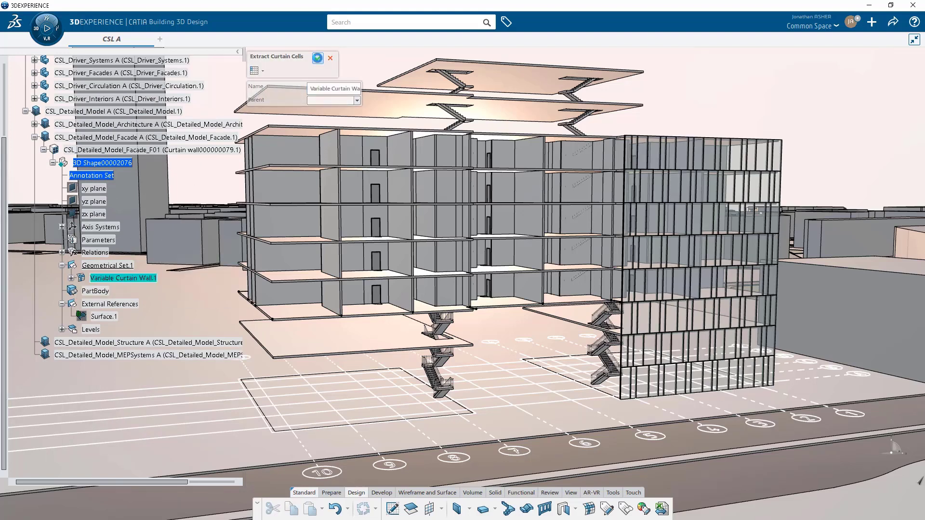
left_click(317, 58)
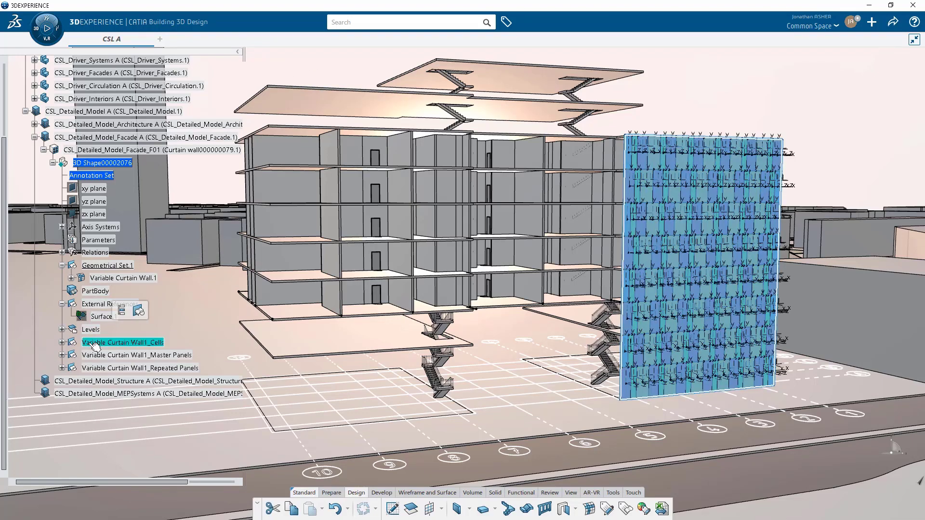
Step: Expand the extracted Master Panels and Repeated Panels sets of Variable Curtain Wall.1 to examine their cell sets
left_click(62, 355)
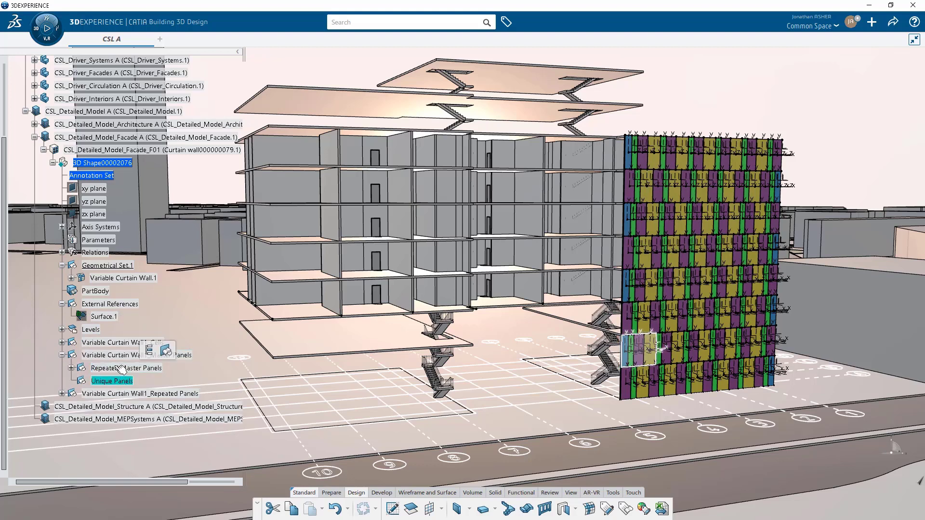
left_click(71, 368)
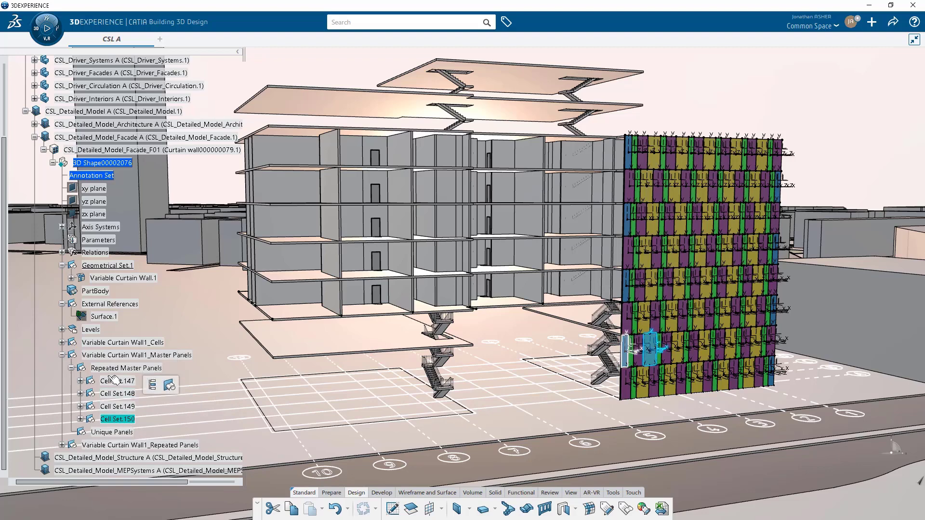
scroll(126, 421, "down", 2)
left_click(61, 351)
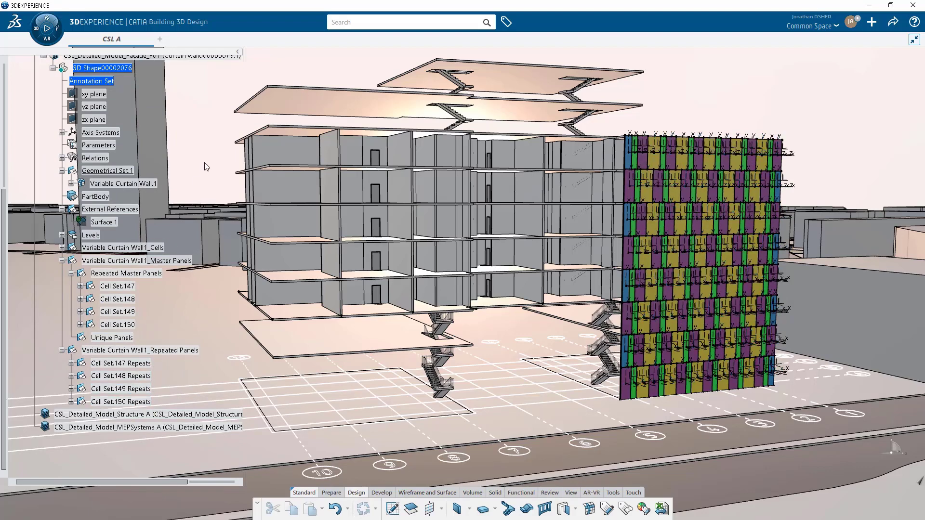
Step: Switch to the NTP_GLZ_PNL_4 model and examine the inputs under INPUTS_TO_REPLACE and the glazing panel geometry
mouse_move(117, 41)
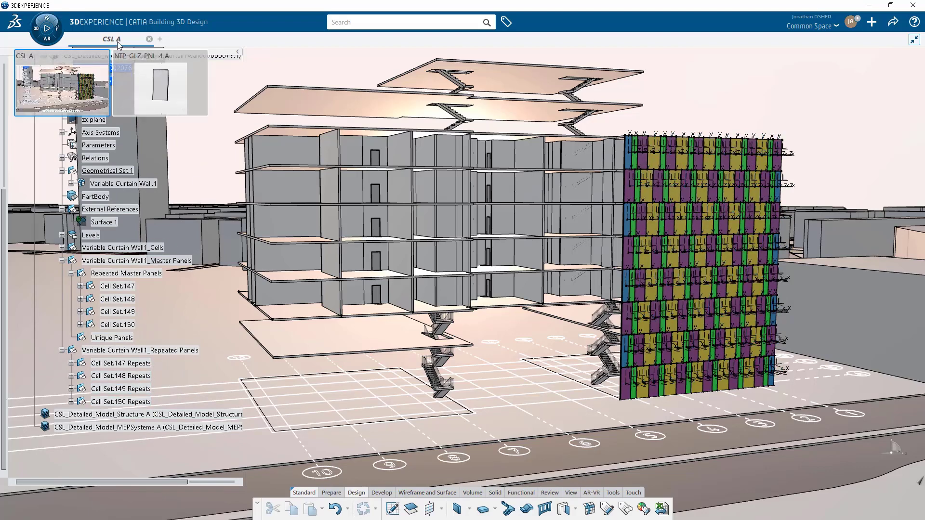
left_click(151, 83)
left_click(17, 78)
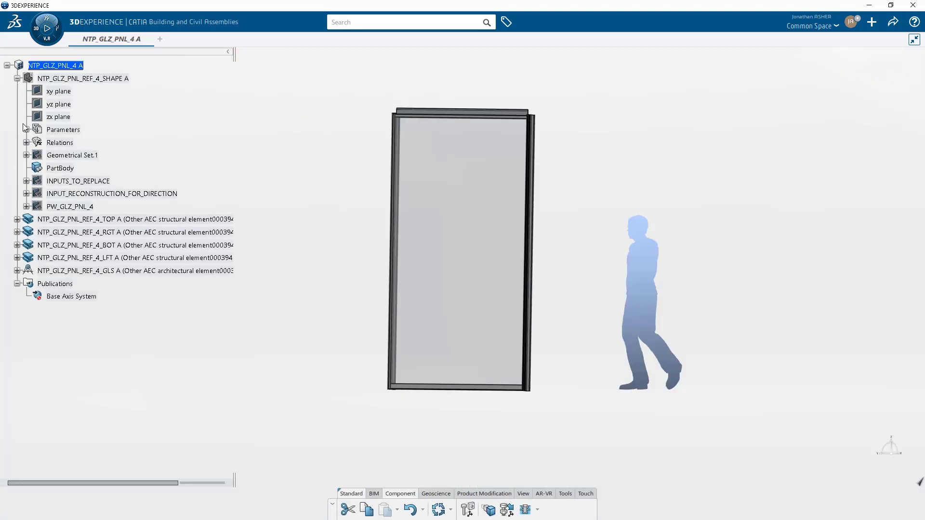
left_click(27, 182)
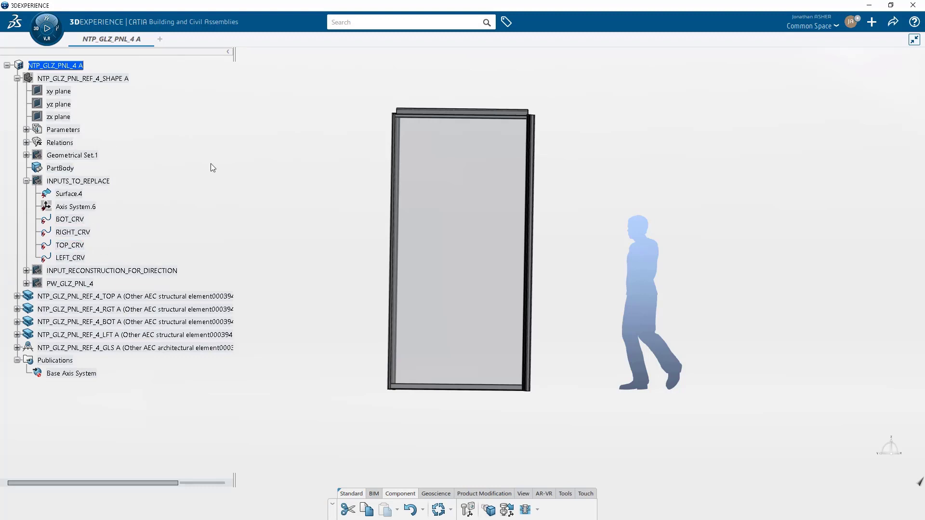
middle_click_drag(250, 180, 291, 239)
Step: Return to the CSL model and start capturing Curtain wall component specifications with the object type OT_NTP_GLZ_PNL_for_VCW
mouse_move(96, 36)
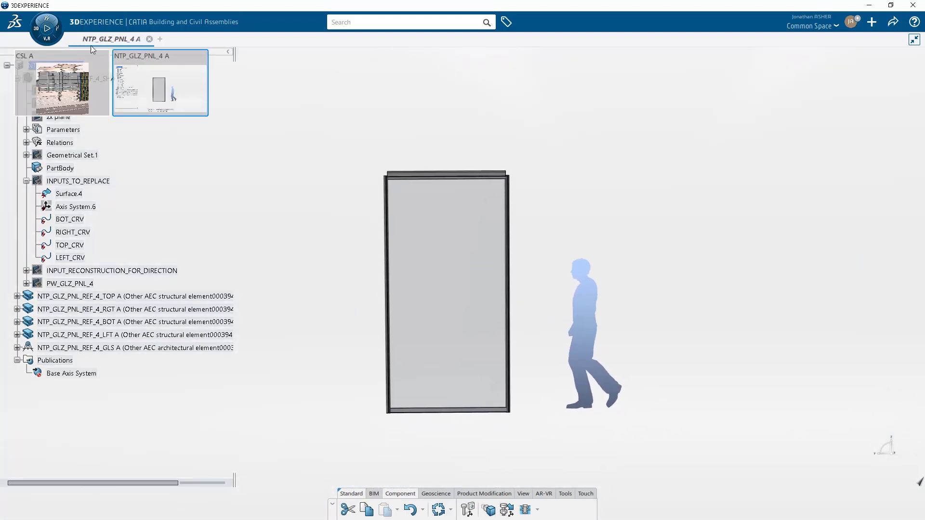
left_click(76, 79)
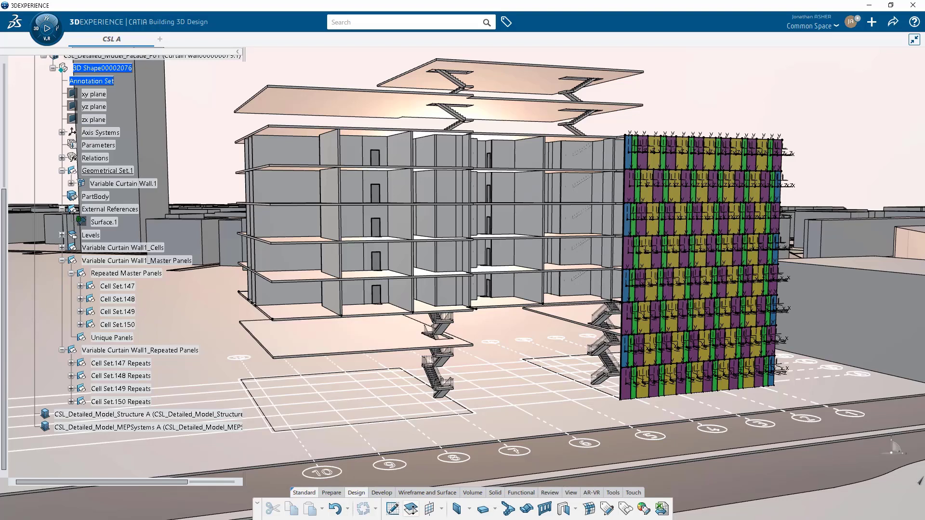
left_click(382, 493)
left_click(480, 509)
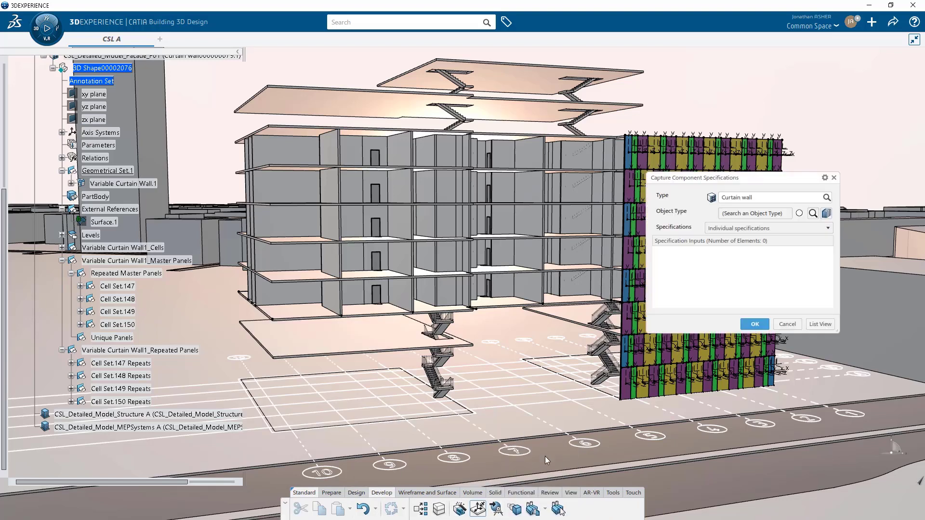
left_click(813, 213)
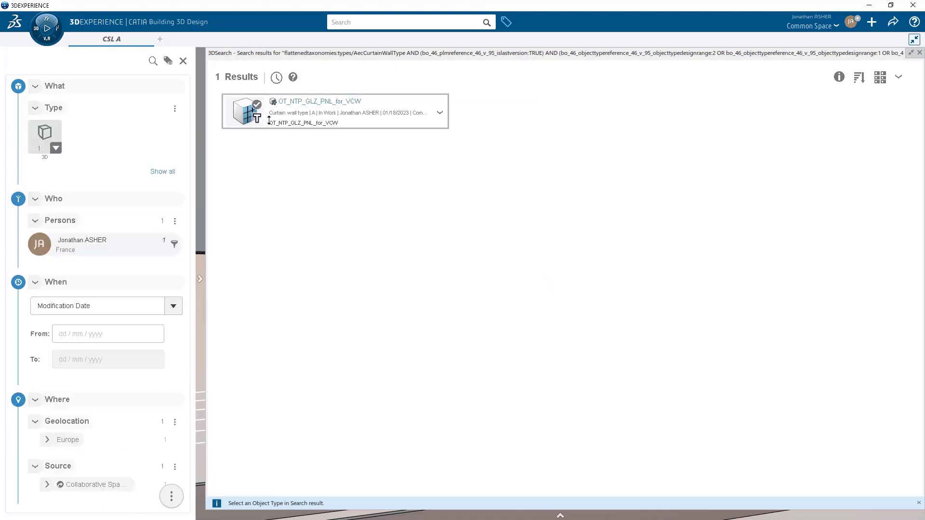
left_click(248, 115)
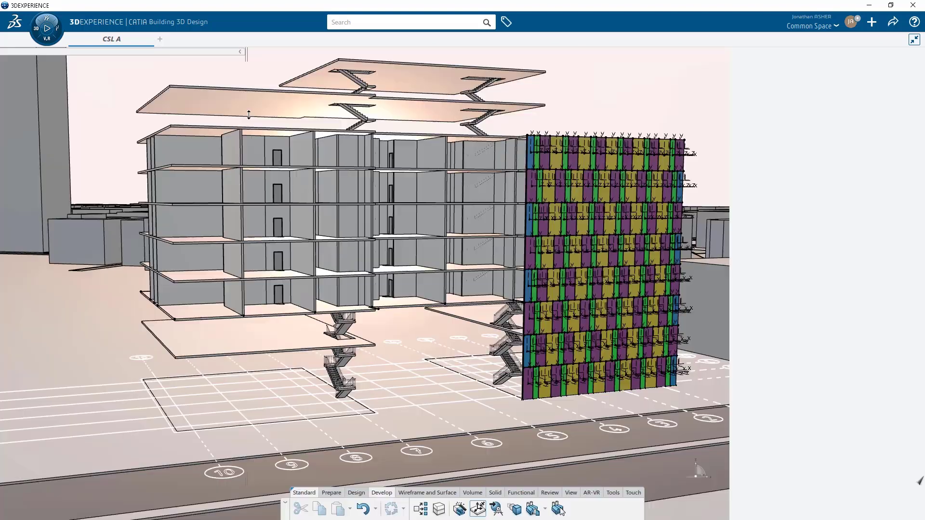
Step: Define the specifications as a selection pattern of axis systems from the Variable Curtain Wall1_Master Panels set with all children
left_click(748, 227)
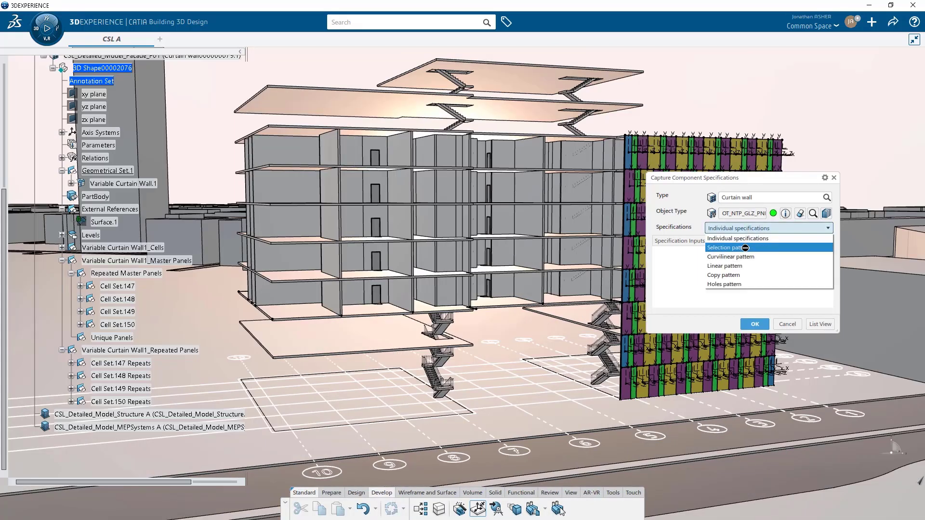
left_click(746, 248)
left_click(371, 214)
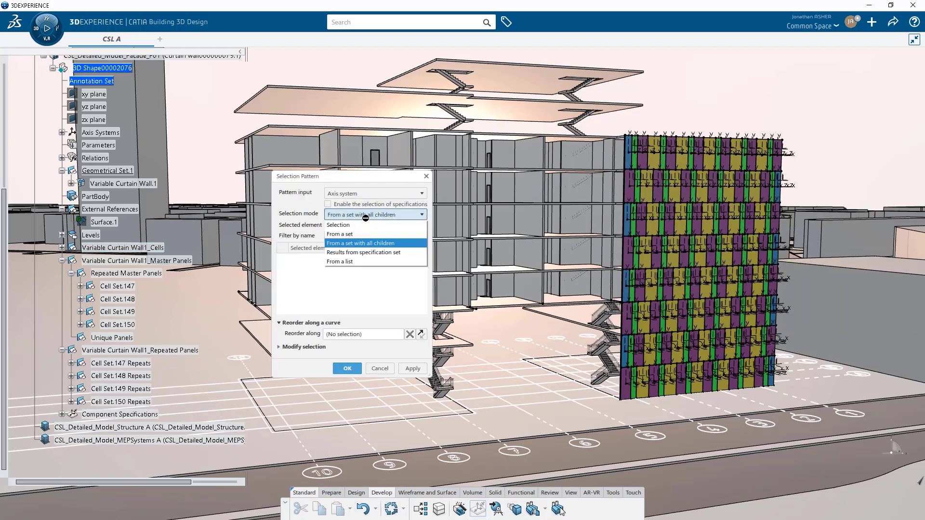
left_click(340, 242)
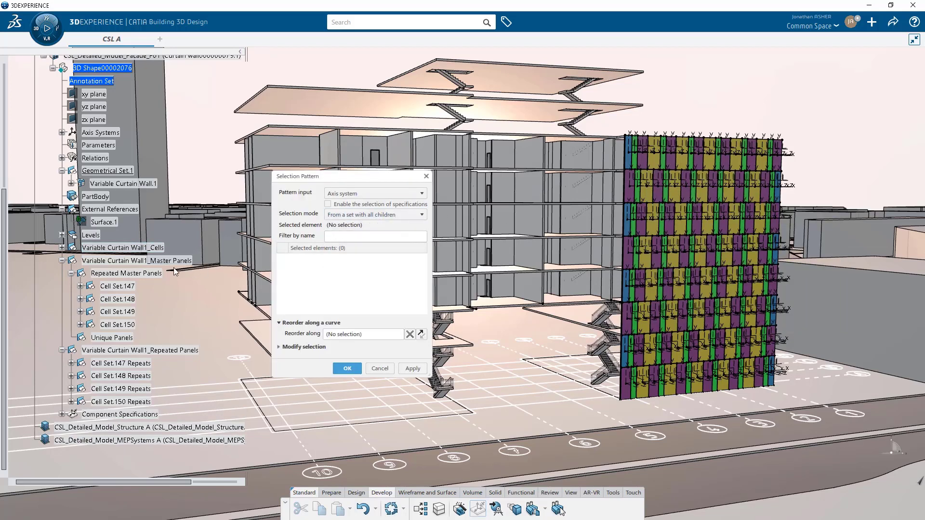
left_click(147, 262)
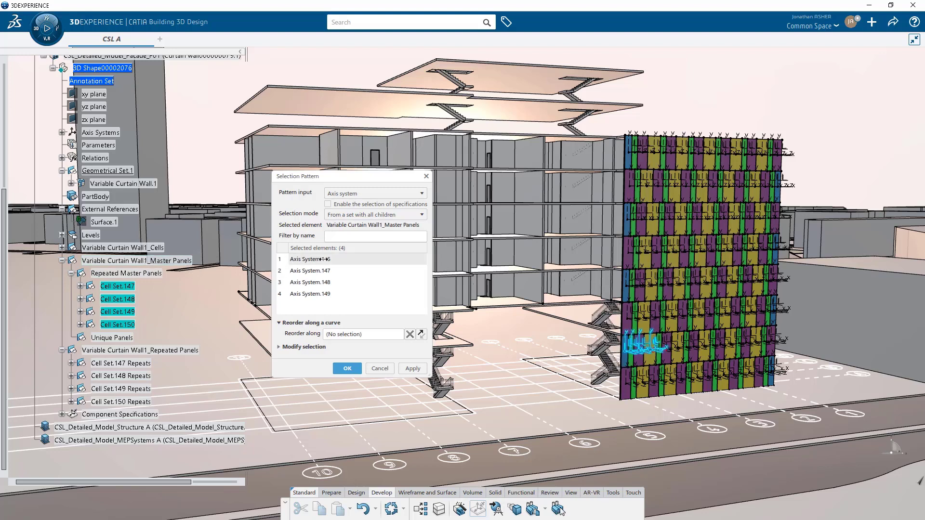
left_click(347, 368)
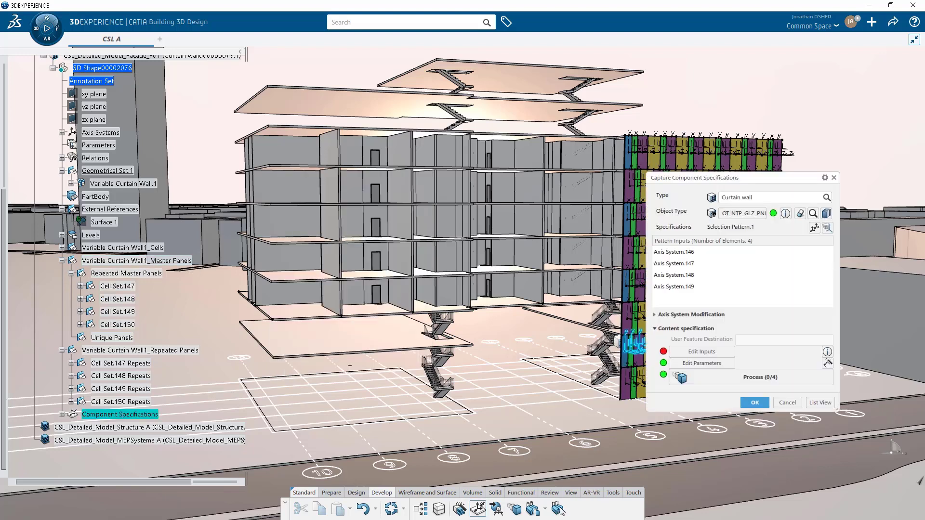
Step: Assign the BOT_CRV input through a curve selection pattern from Variable Curtain Wall1_Master Panels with all children, filtered by the name Bot
left_click(715, 350)
left_click_drag(645, 341, 545, 337)
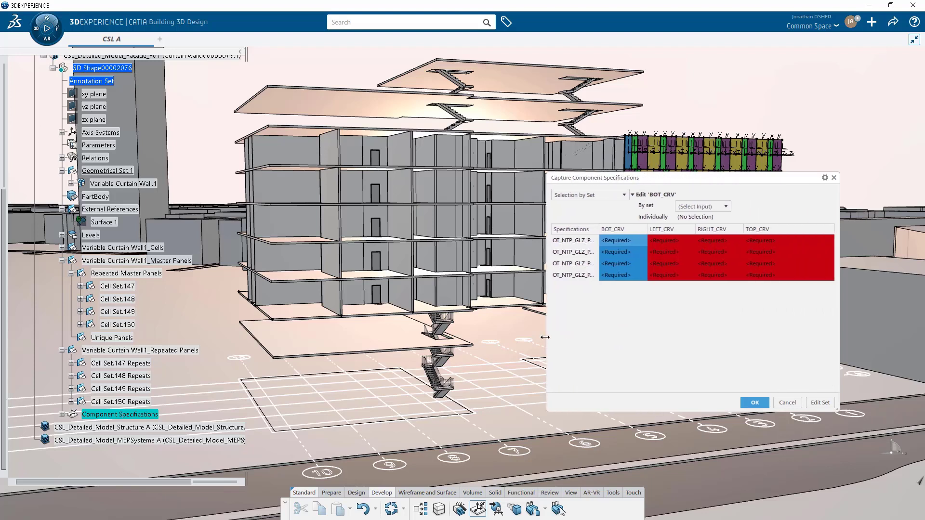
left_click(702, 206)
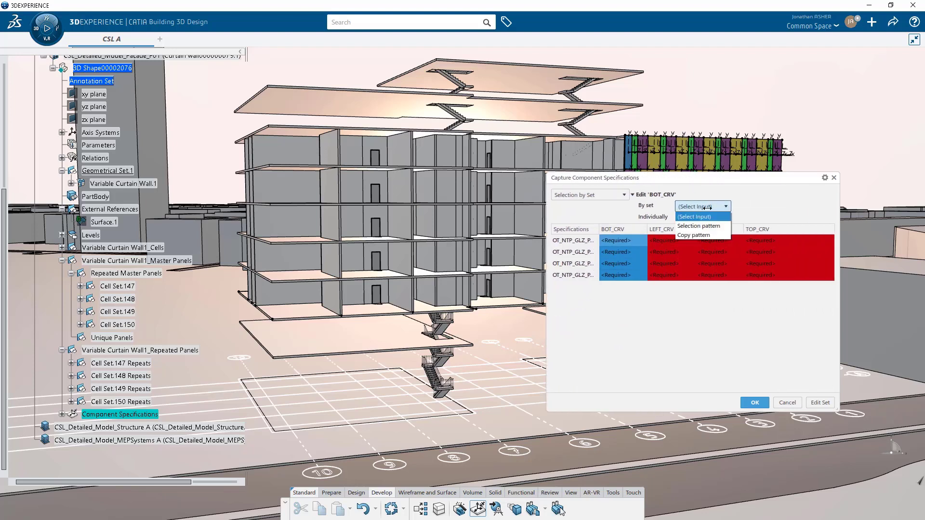
left_click(698, 228)
left_click(174, 261)
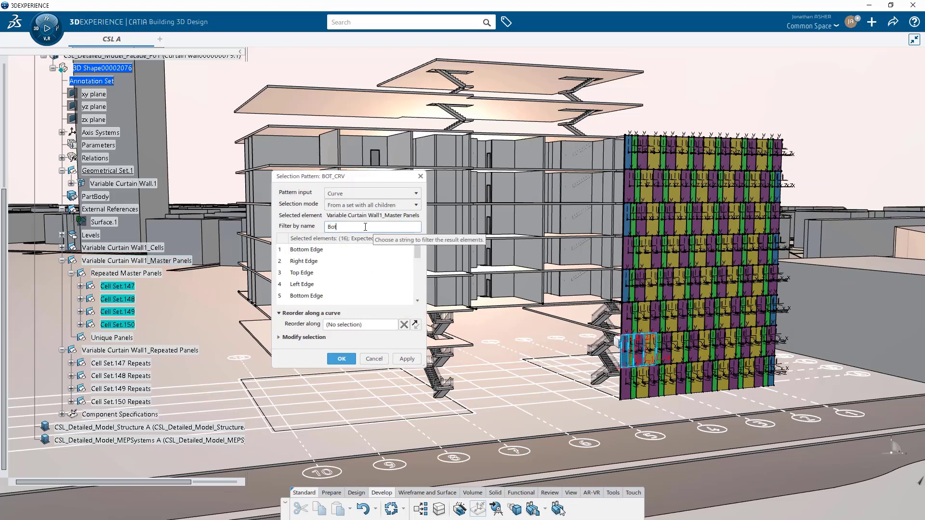
left_click(340, 359)
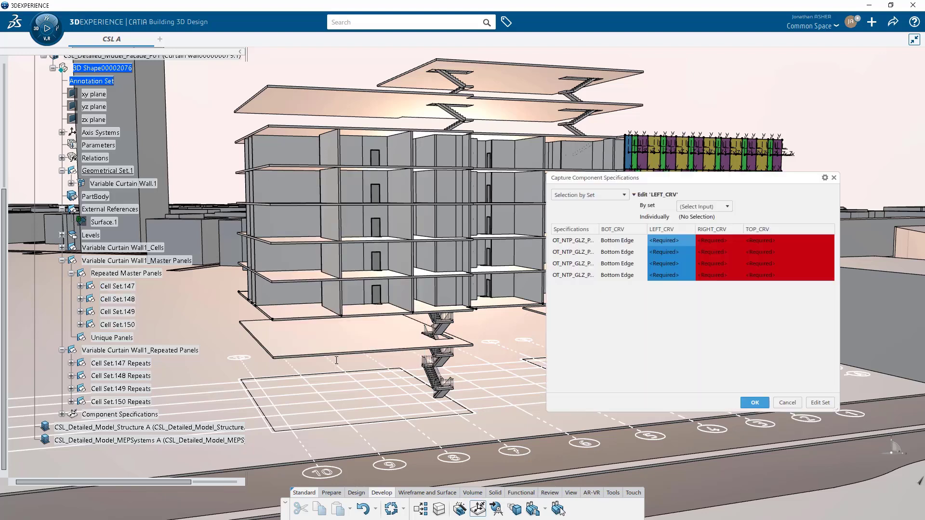
Step: Assign the LEFT_CRV input through a curve selection pattern from Variable Curtain Wall1_Master Panels, filtered by the name Lef
left_click(698, 206)
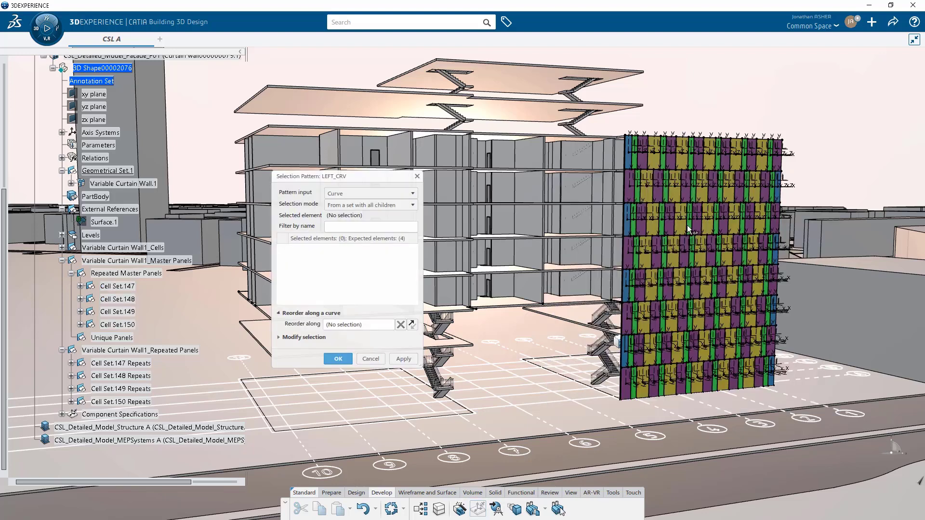
left_click(139, 260)
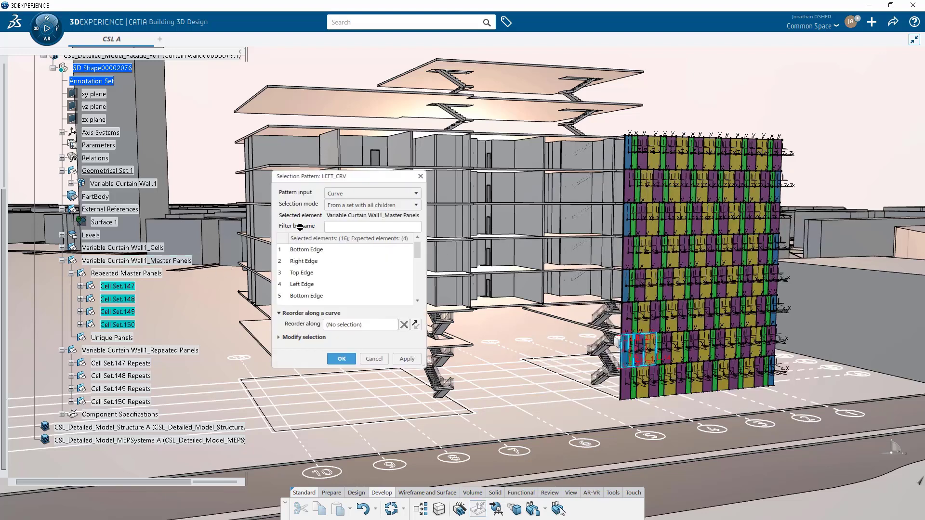
left_click(370, 226)
type("Lef")
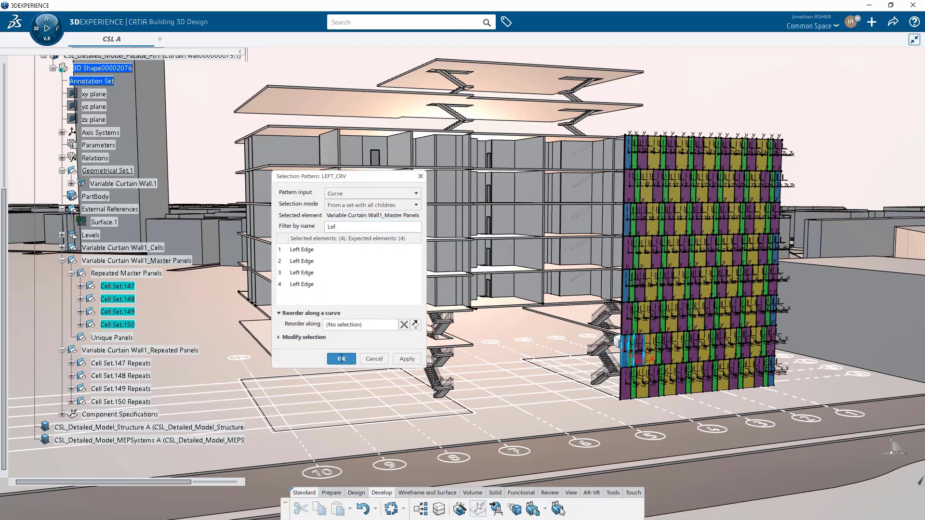
left_click(341, 359)
Step: Assign the RIGHT_CRV input through a curve selection pattern from Variable Curtain Wall1_Master Panels, filtered by the name Rig
left_click(705, 206)
left_click(698, 230)
left_click(152, 260)
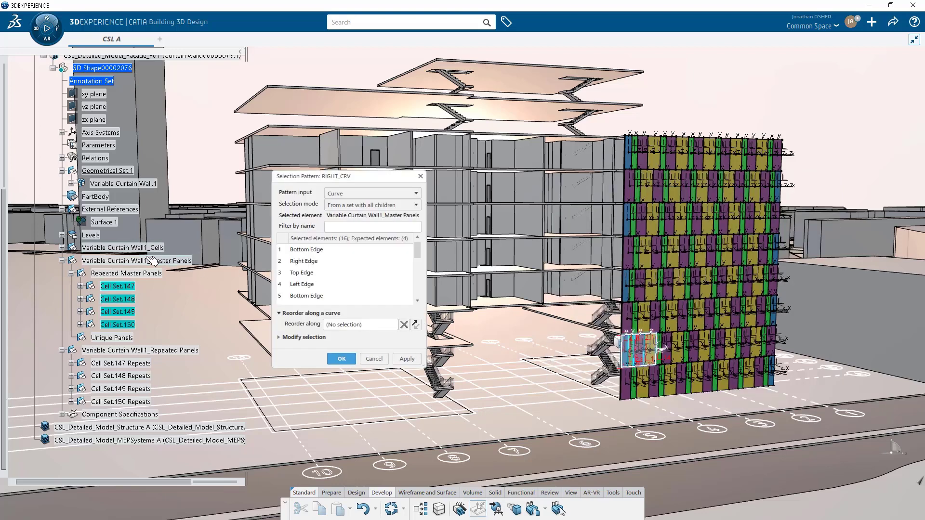
left_click(343, 227)
type("Rig")
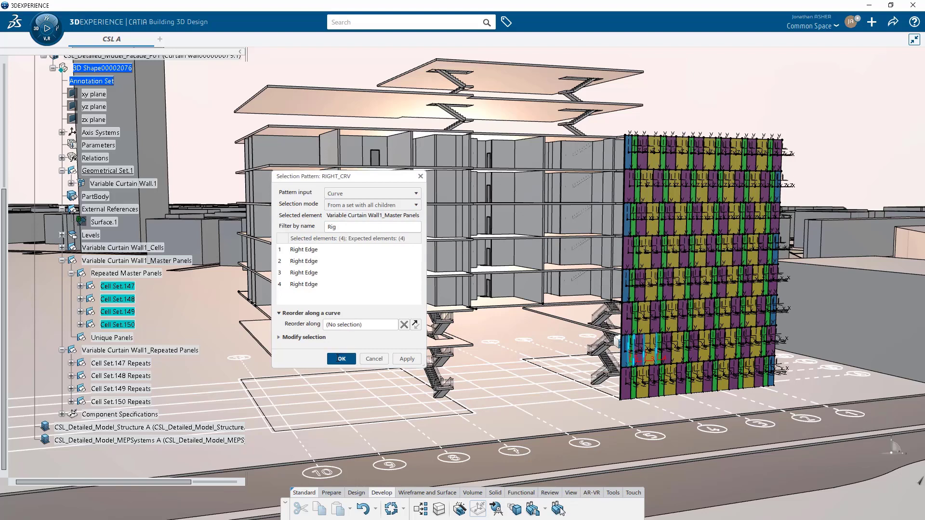
left_click(338, 357)
Step: Assign the TOP_CRV input through a curve selection pattern from Variable Curtain Wall1_Master Panels, filtered by the name Top, and accept the input definitions
left_click(727, 207)
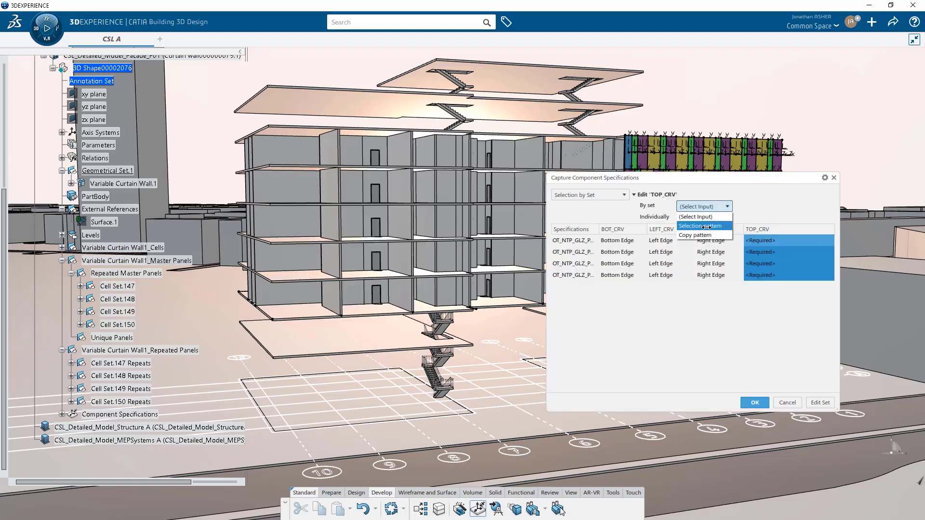
left_click(707, 226)
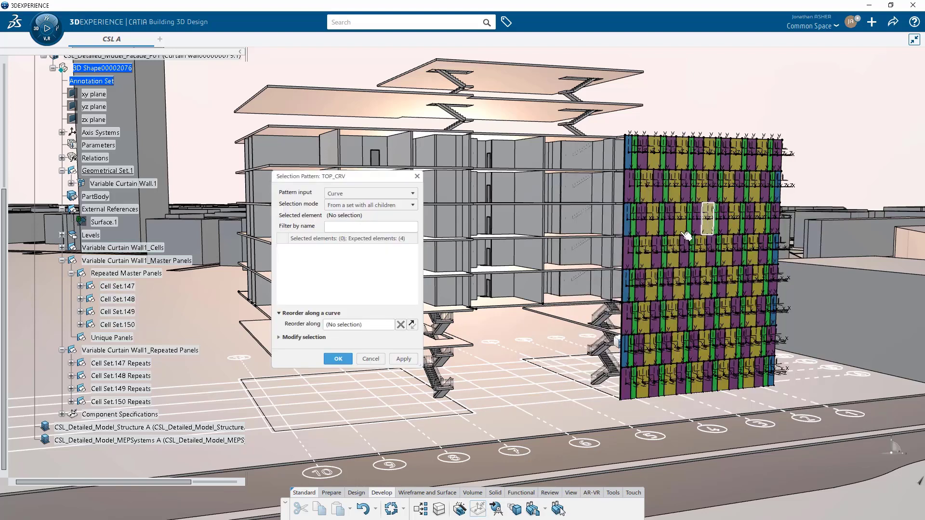
left_click(106, 261)
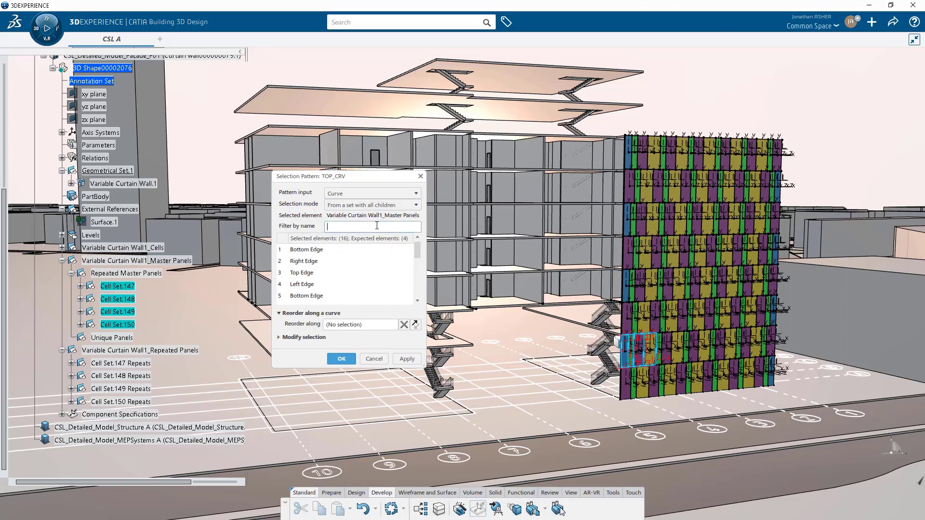
type("Top")
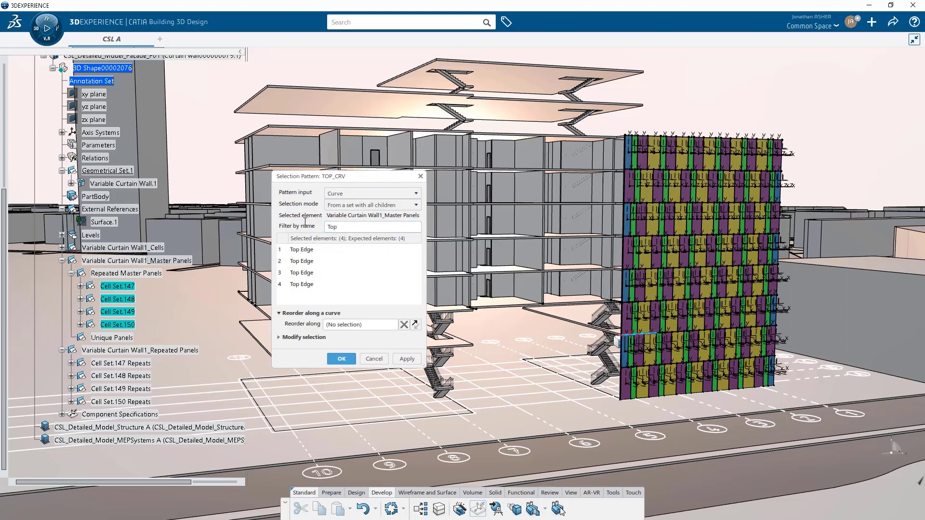
left_click(341, 359)
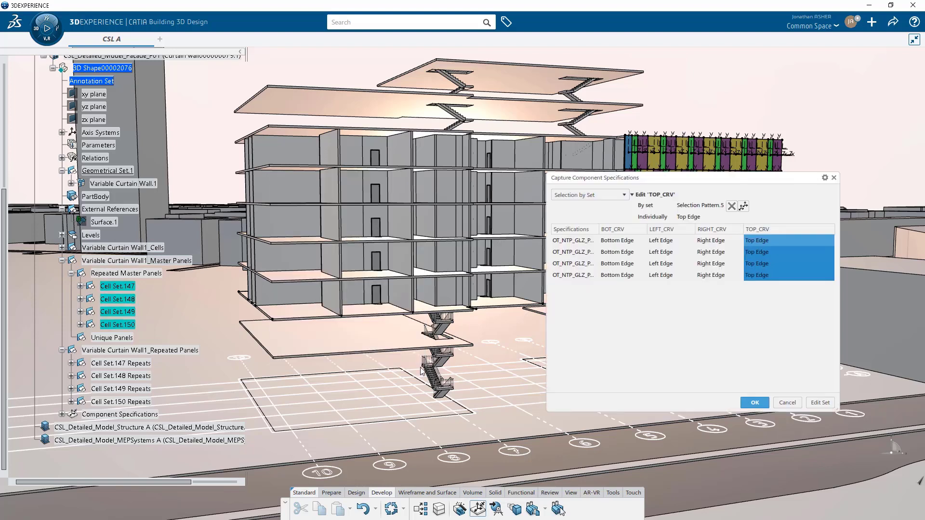
left_click(755, 403)
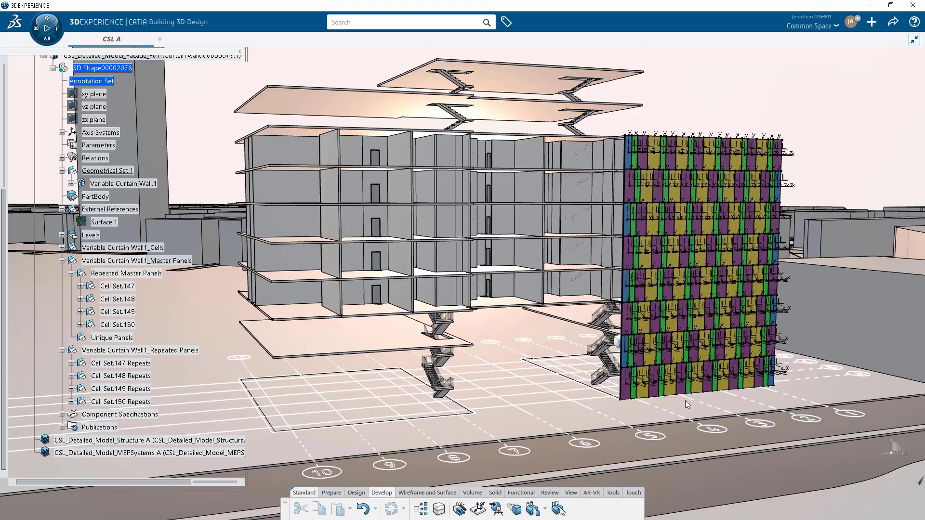
Step: Activate CSL_Detailed_Model_Facade_F01 and expose all four OT_NTP_GLZ_PNL_for_VCW specifications as products with Change Level of Development
scroll(54, 238, "up", 3)
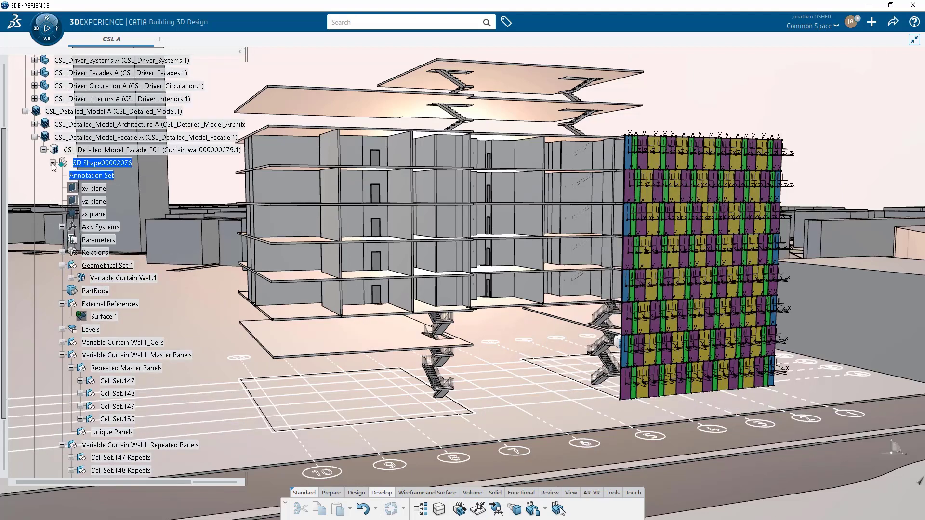
left_click(53, 163)
double_click(94, 150)
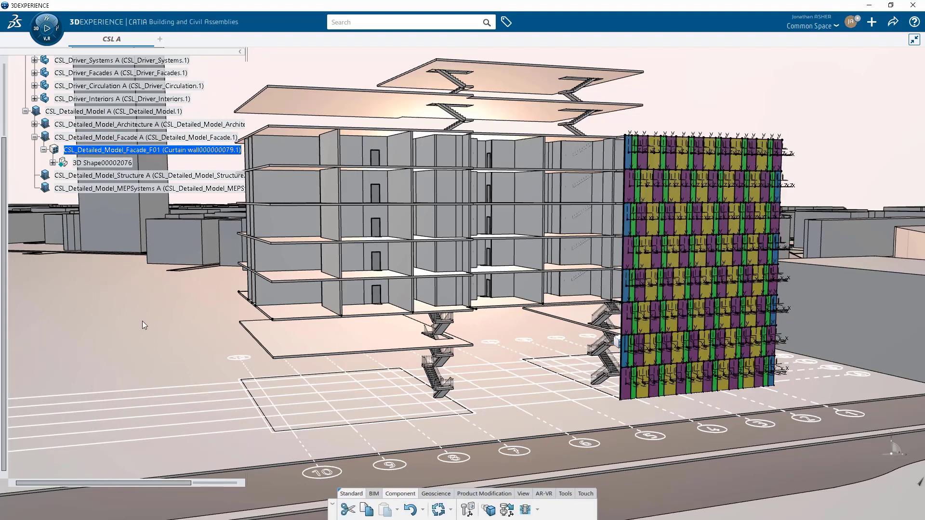
left_click(488, 509)
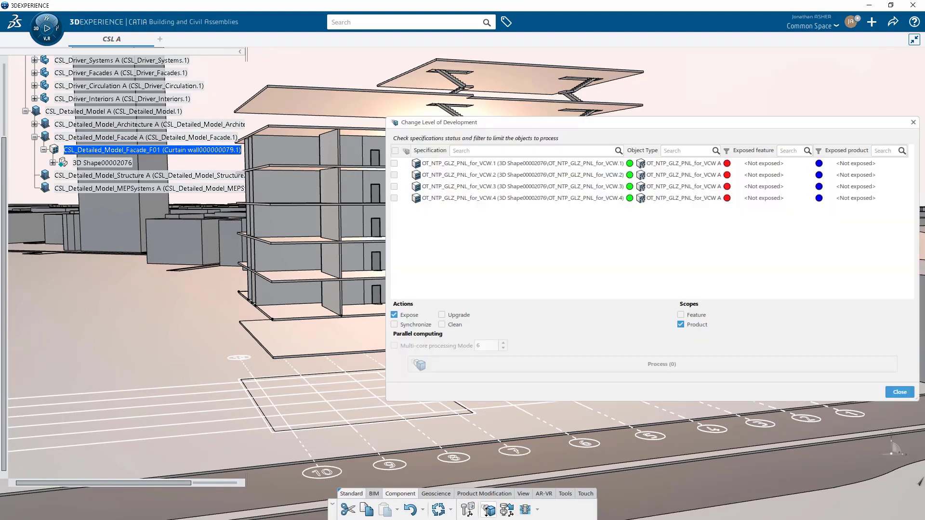
left_click(394, 151)
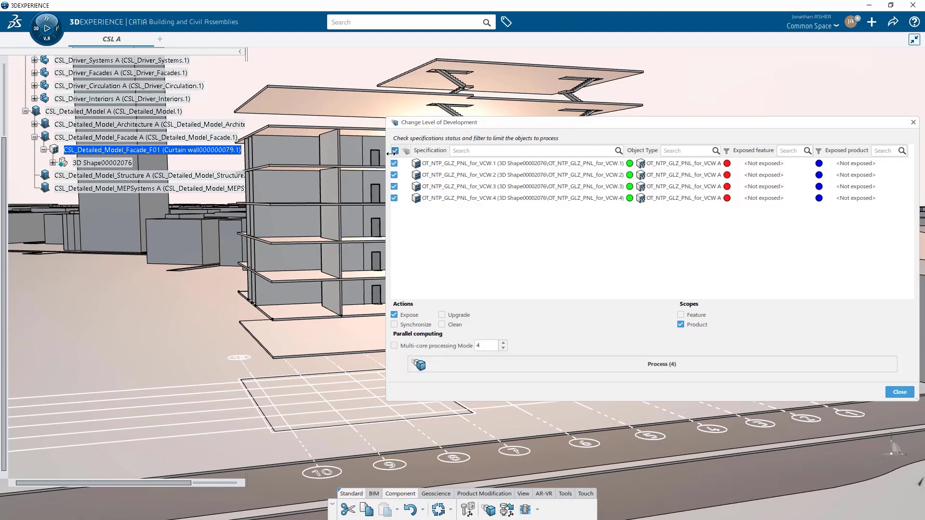
left_click(681, 365)
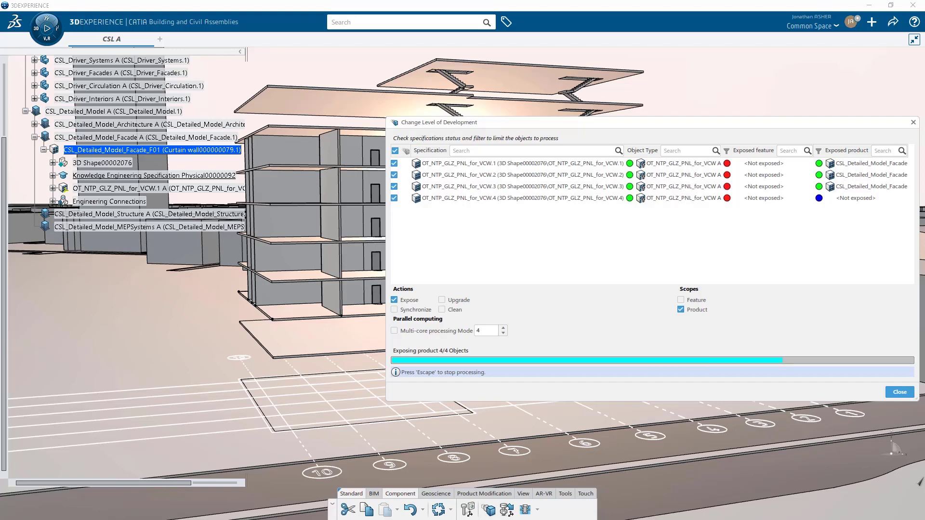
left_click(905, 391)
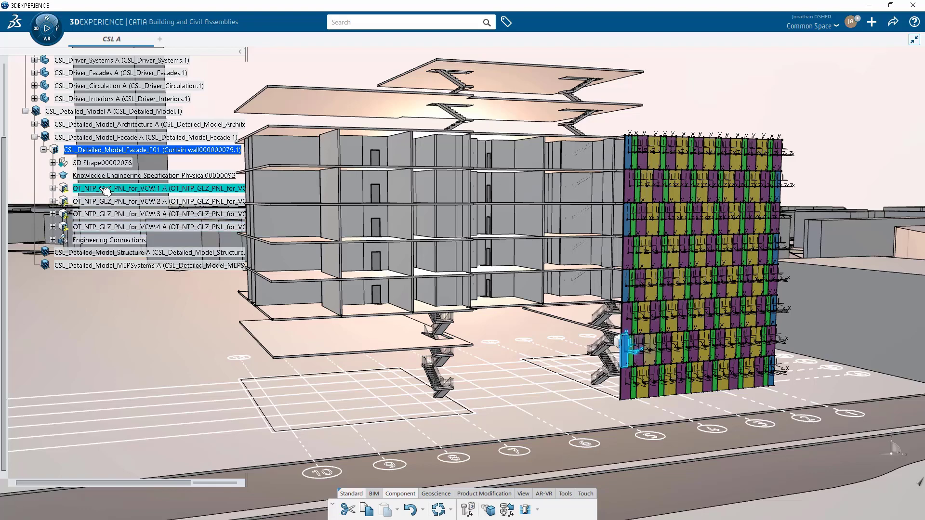
Step: Expand the facade's 3D Shape to reach its repeated panel cell sets and switch to the Assembly Design app
left_click(53, 163)
left_click(70, 214)
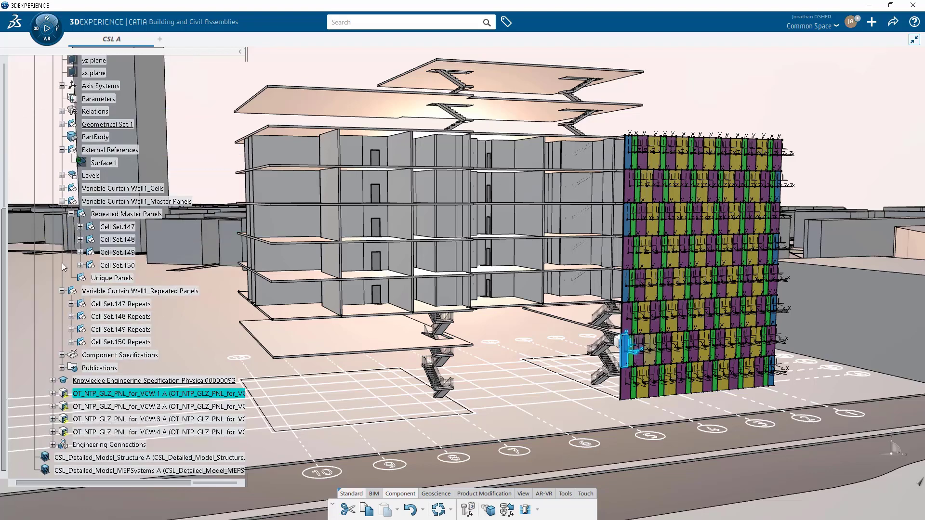
scroll(90, 274, "down", 3)
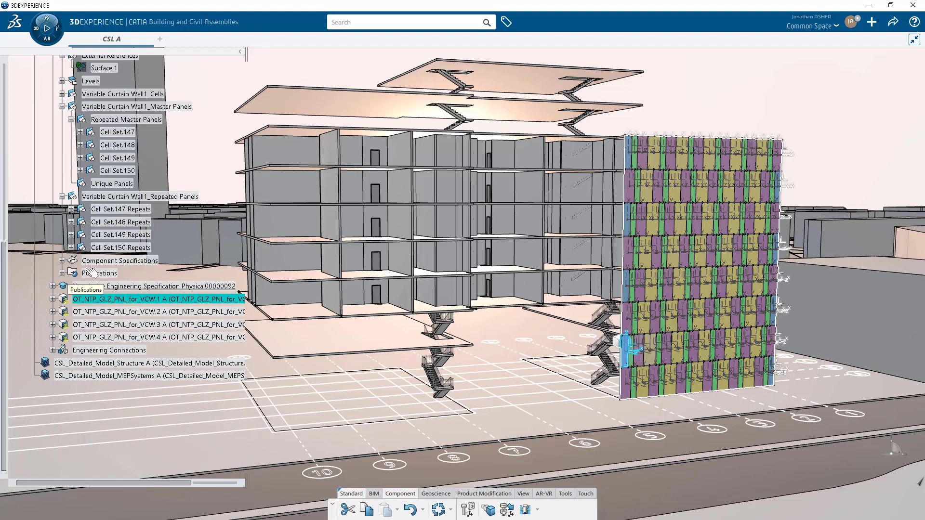
left_click(36, 29)
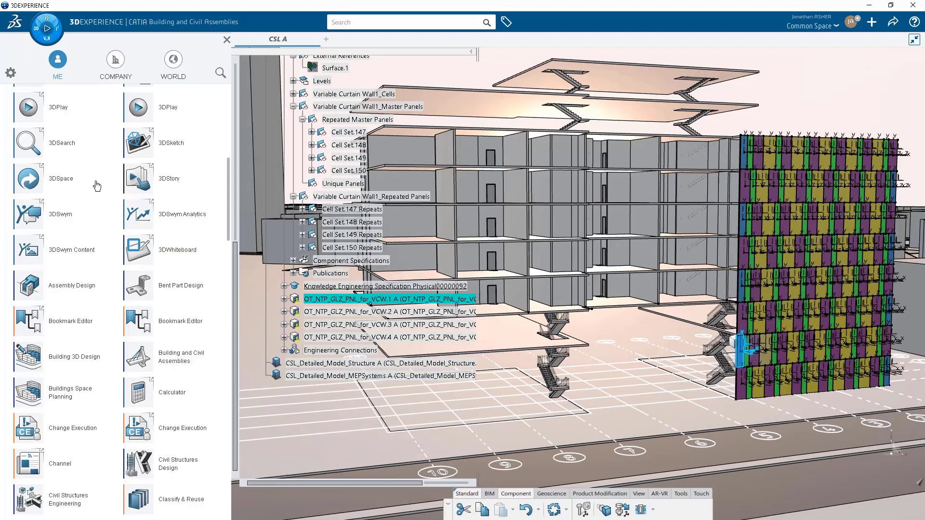
left_click(32, 285)
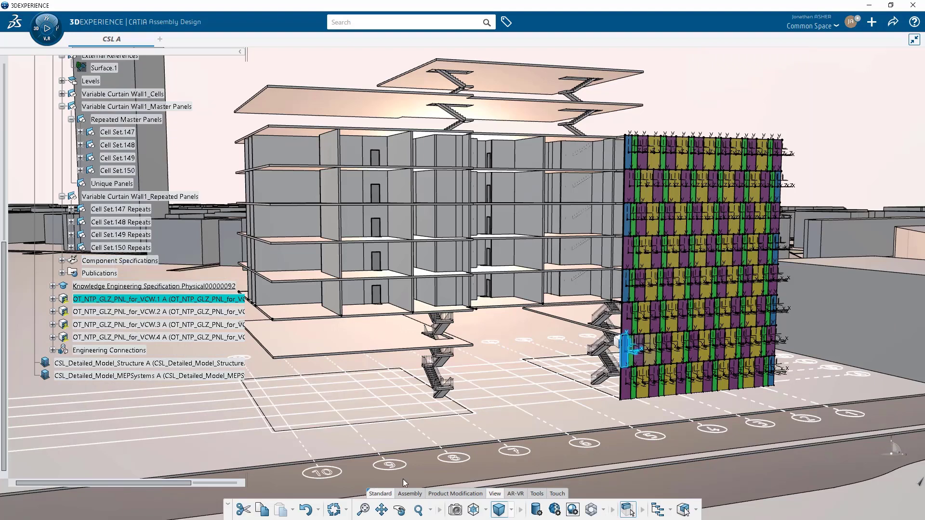
left_click(414, 493)
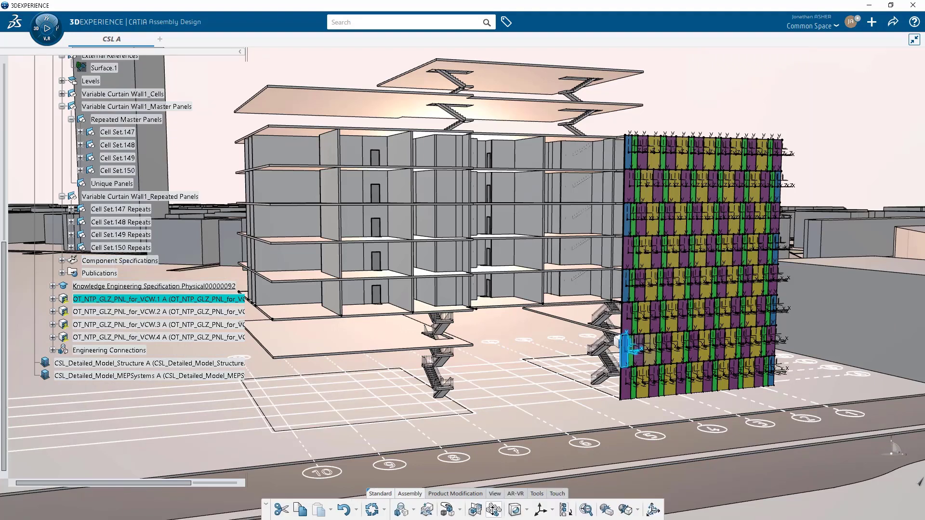
Step: Create an assembly pattern of OT_NTP_GLZ_PNL_for_VCW.1 on Cell Set.147 Repeats without reusing the selected instance
left_click(494, 510)
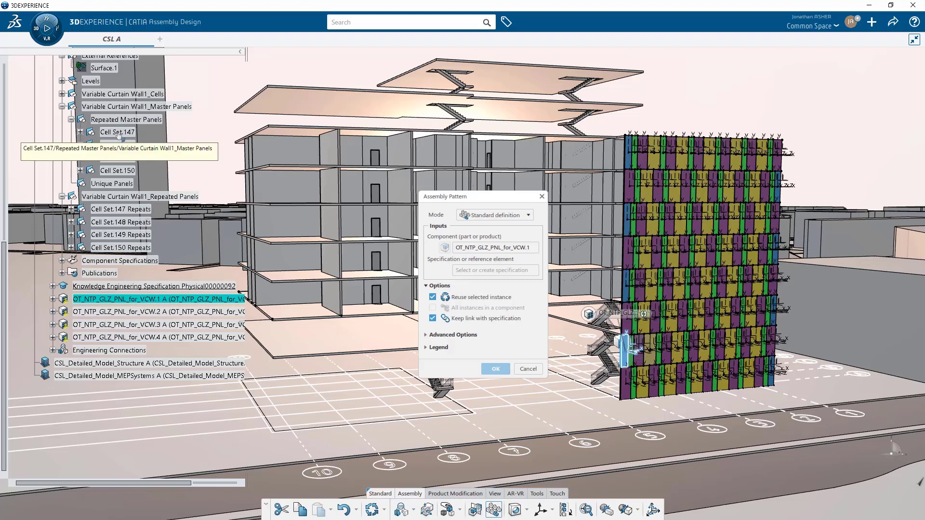
left_click(433, 297)
left_click(495, 369)
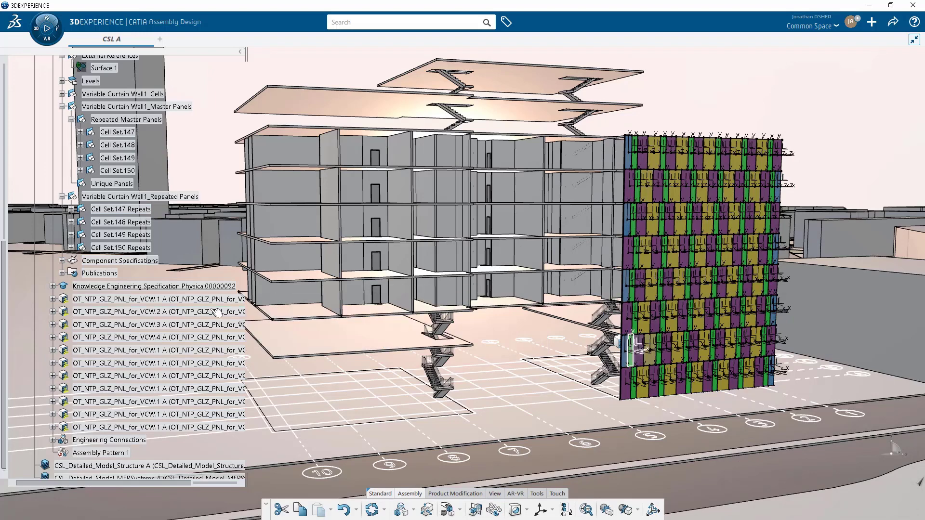
Step: Create an assembly pattern of OT_NTP_GLZ_PNL_for_VCW.2 on Cell Set.148 Repeats without reusing the selected instance
left_click(494, 509)
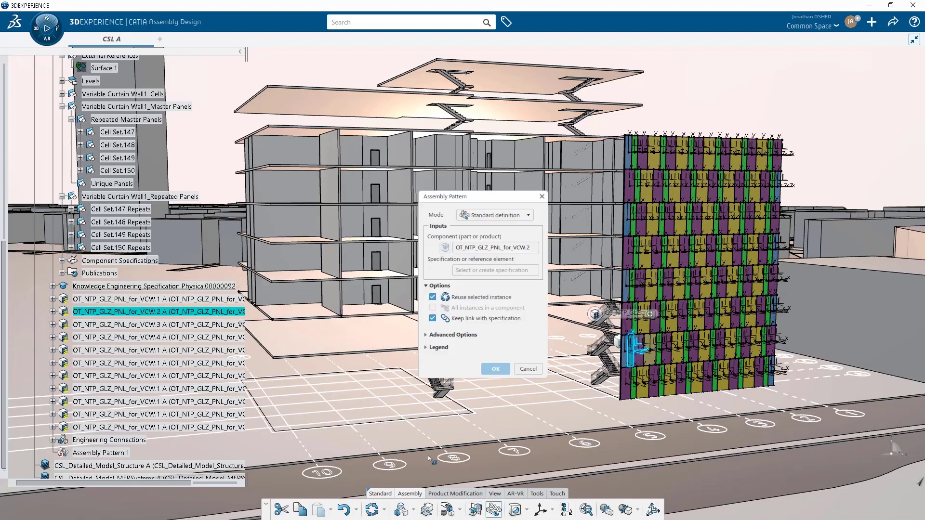
left_click(137, 223)
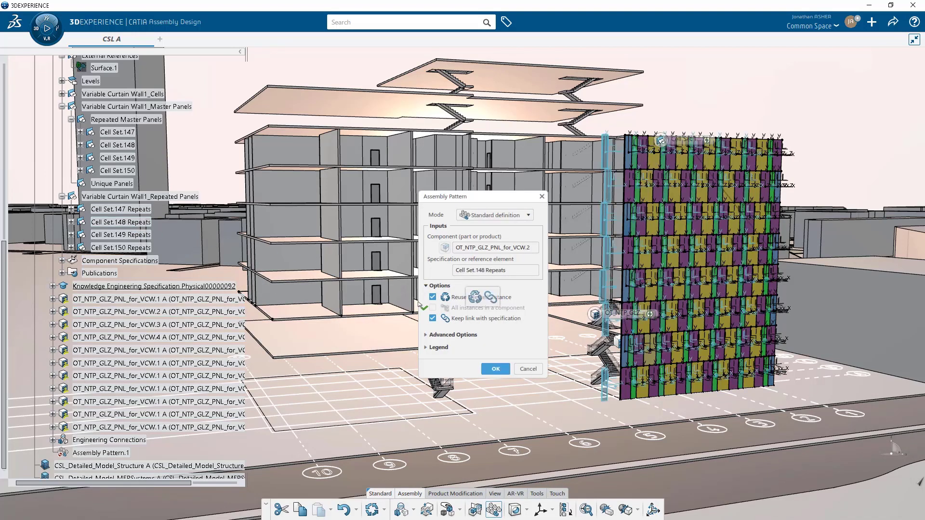
left_click(432, 297)
left_click(496, 369)
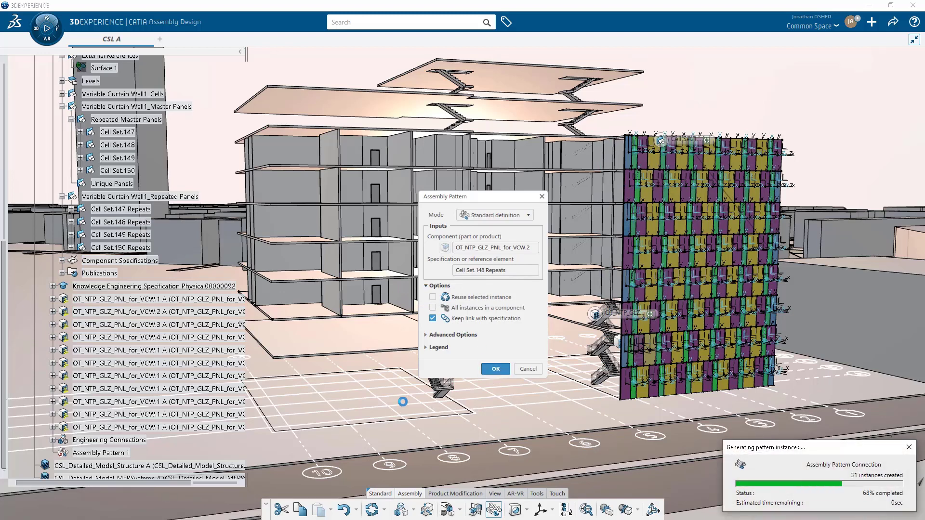
Step: Create an assembly pattern of OT_NTP_GLZ_PNL_for_VCW.3 on Cell Set.149 Repeats without reusing the selected instance
left_click(170, 324)
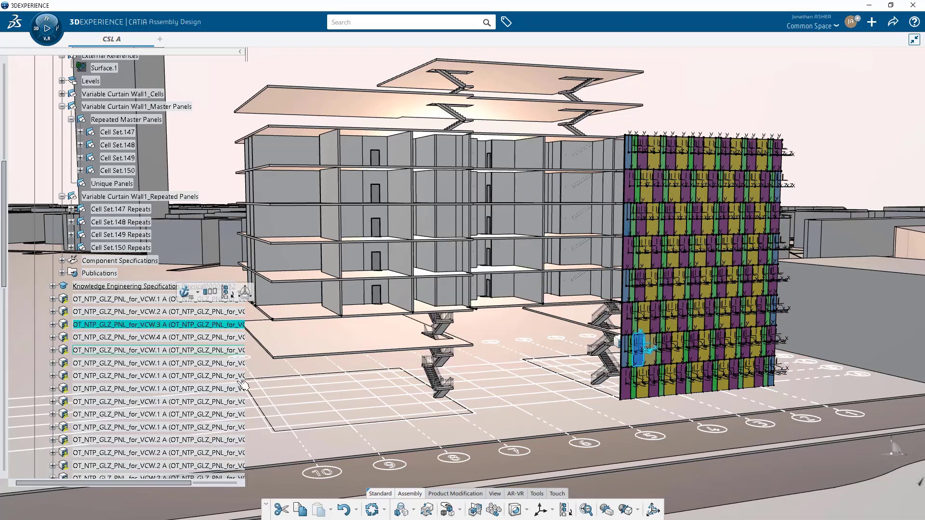
left_click(495, 509)
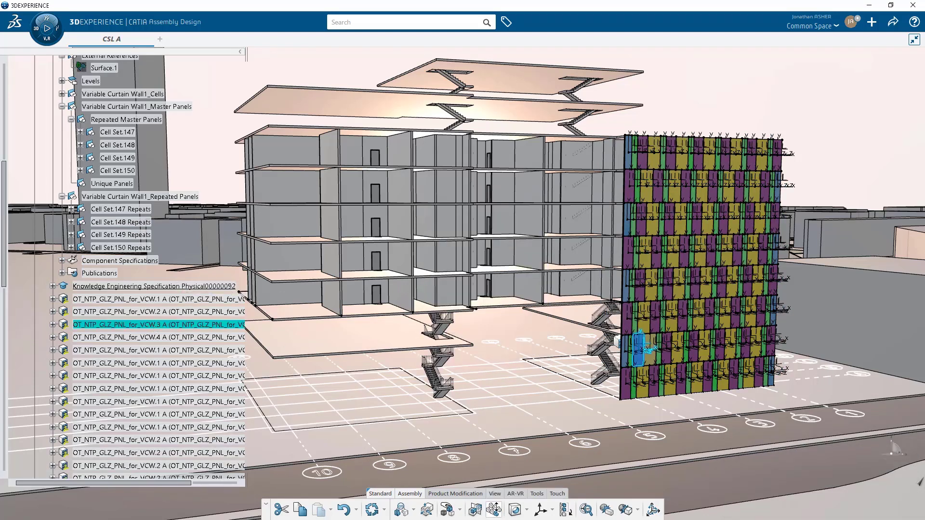
left_click(138, 235)
left_click(432, 297)
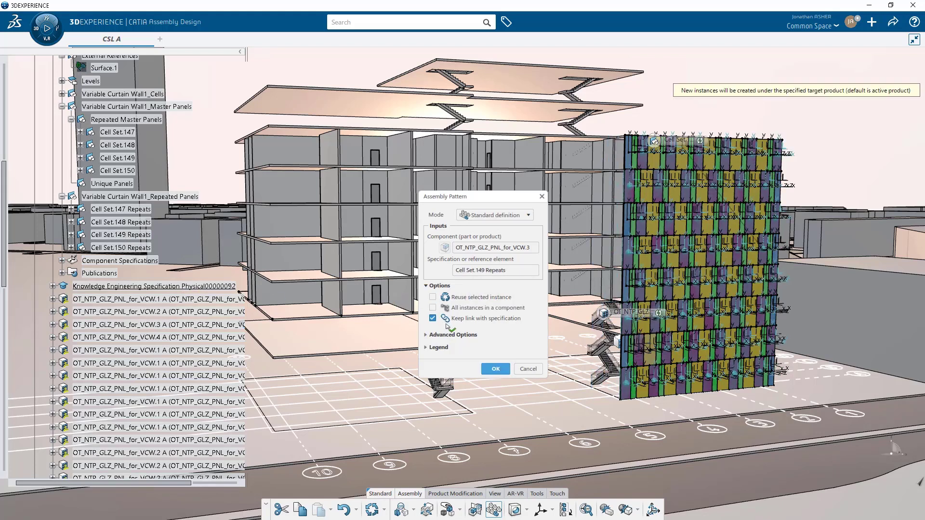
left_click(495, 368)
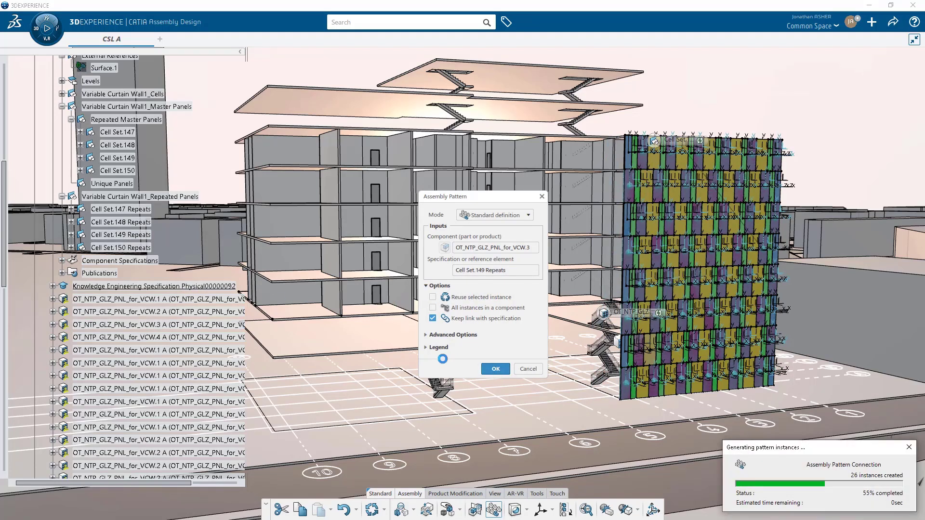
Step: Create an assembly pattern of OT_NTP_GLZ_PNL_for_VCW.4 on Cell Set.150 Repeats without reusing the selected instance
left_click(152, 337)
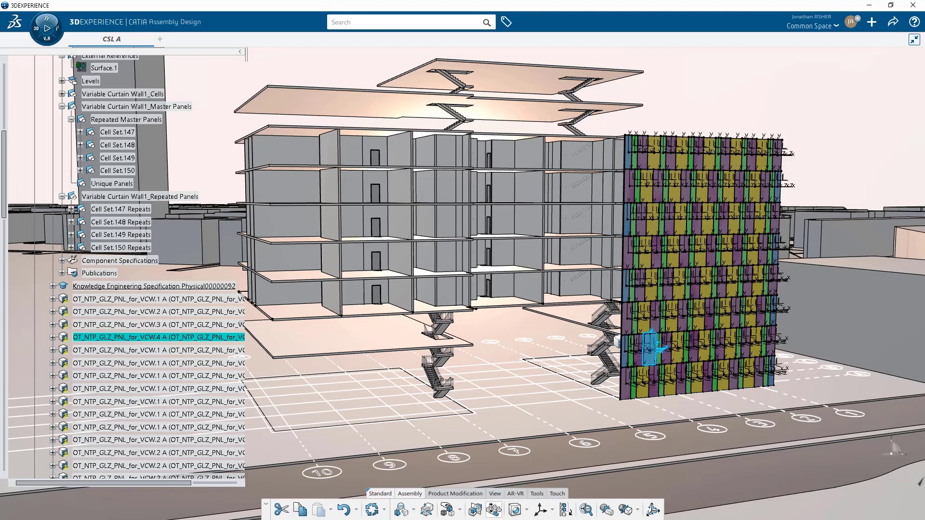
left_click(494, 510)
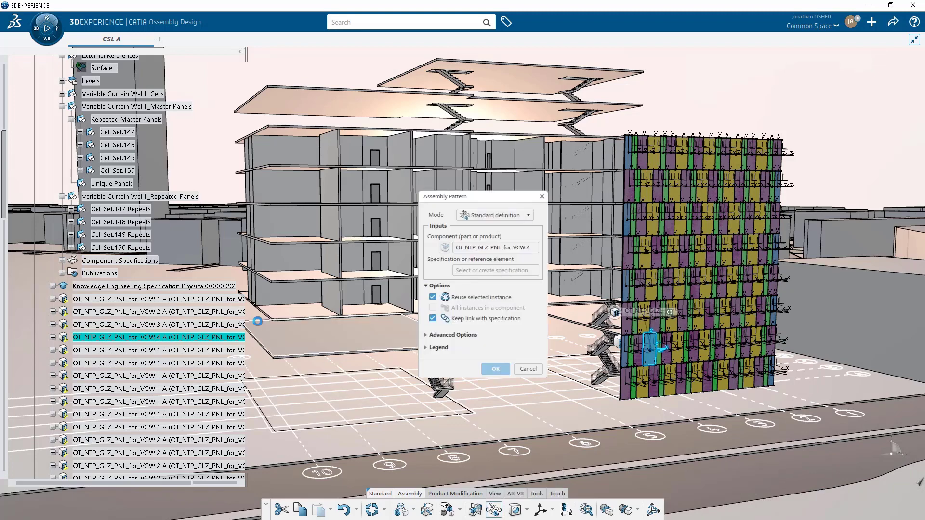
left_click(433, 298)
left_click(495, 370)
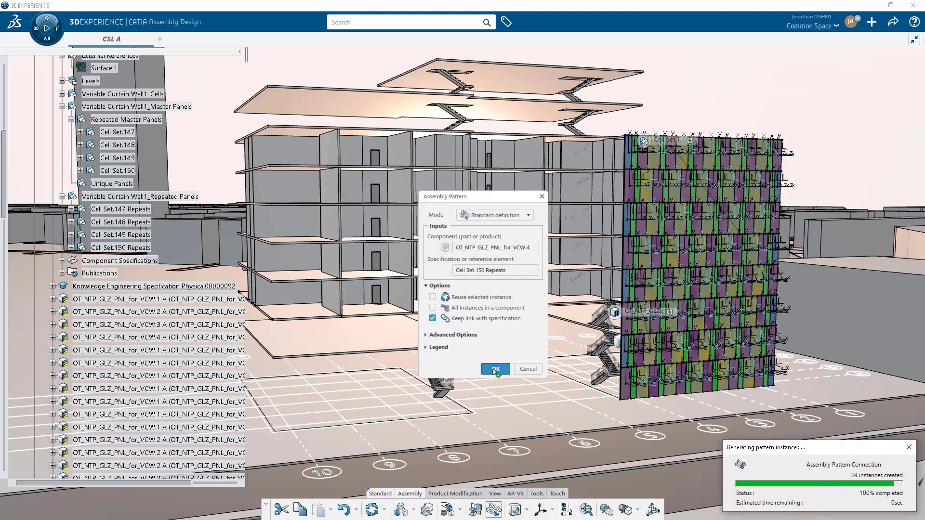
Step: Hide the 3D Shape of CSL_Detailed_Model_Facade_F01 so that only the patterned glazing panels are displayed
scroll(125, 216, "up", 5)
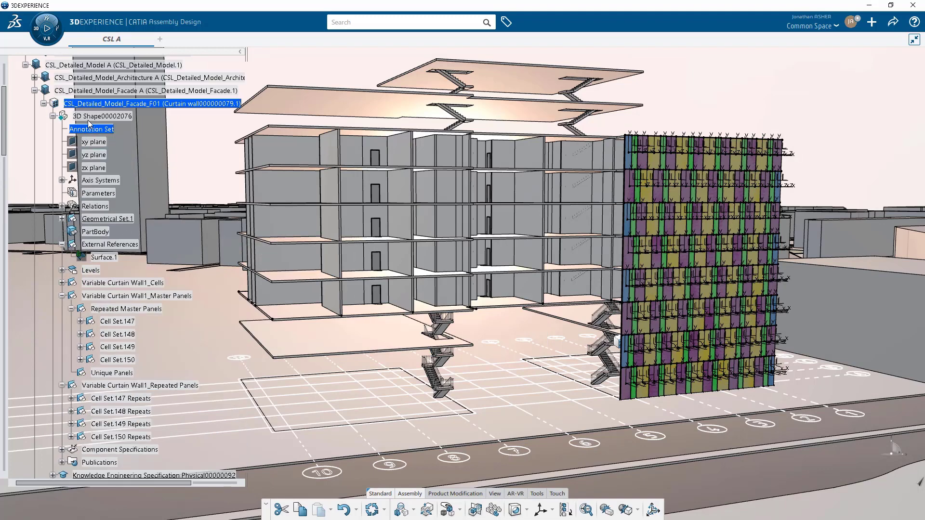
right_click(95, 119)
left_click(112, 145)
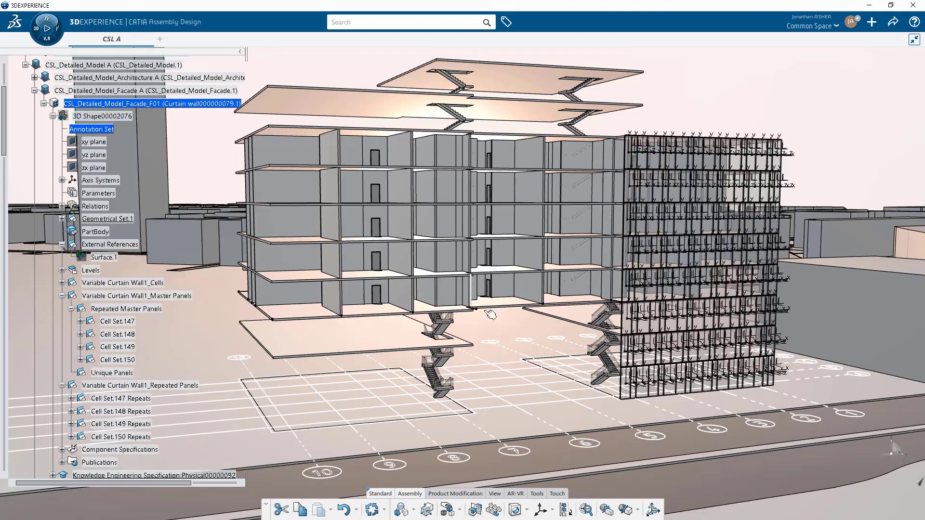
Step: Turn off the display of axes and planes in the view modes
left_click(491, 492)
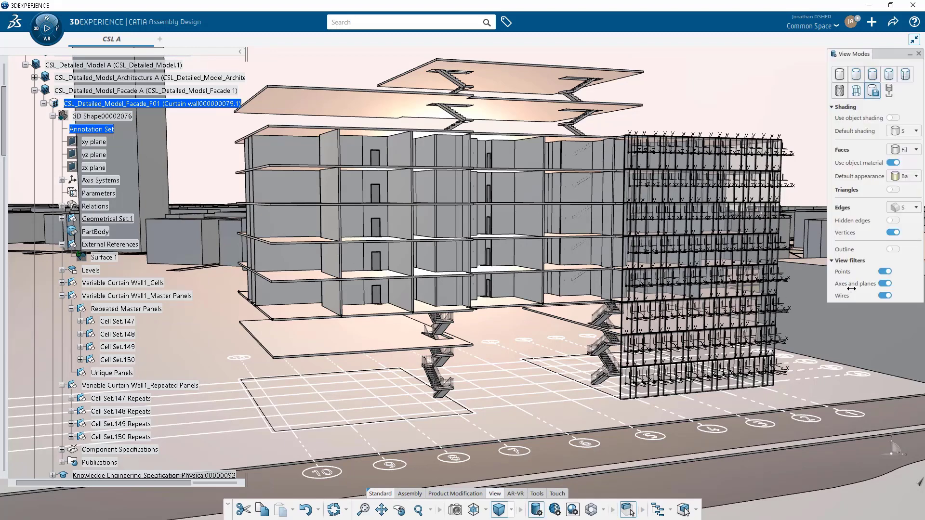
left_click(884, 284)
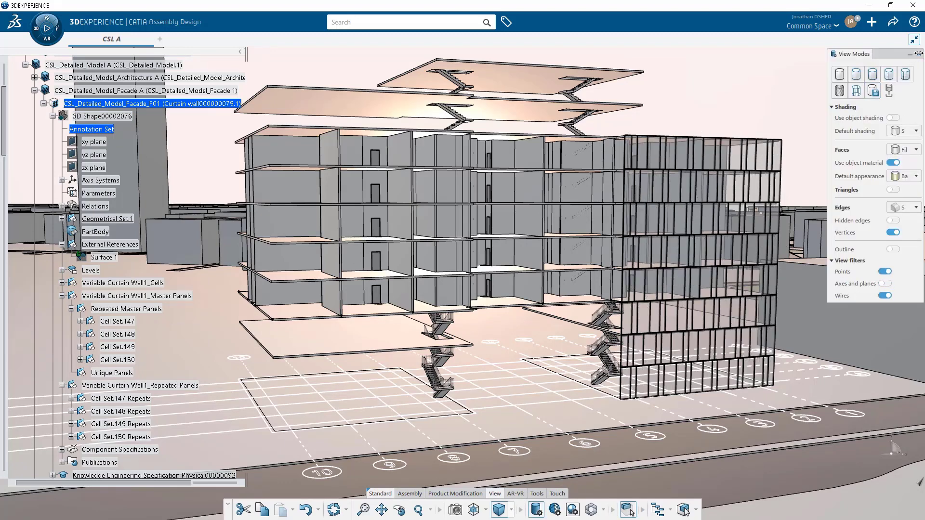
left_click(918, 53)
Step: Locate the wide glazing panel at the facade's top outer corner in the tree and open it in its own window
middle_click_drag(699, 374, 457, 313)
middle_click_drag(601, 260, 466, 250)
middle_click_drag(408, 271, 574, 284)
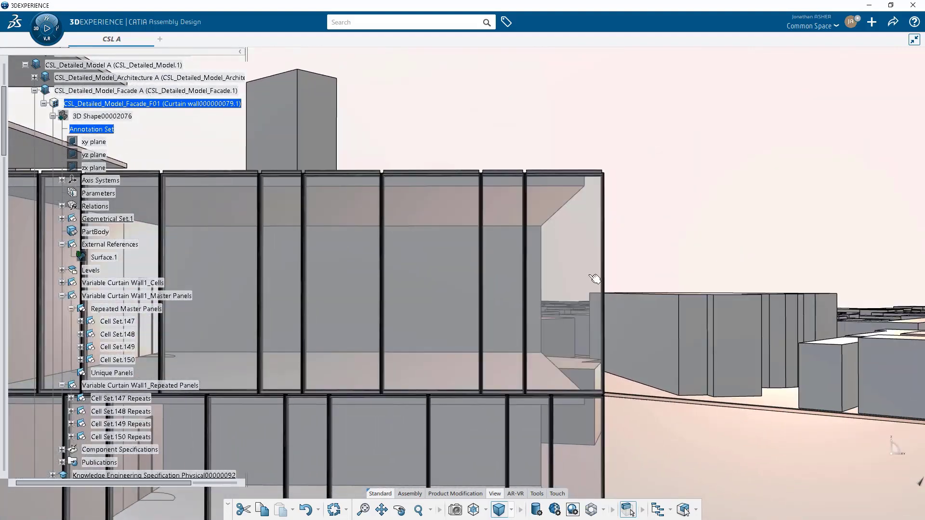
left_click(570, 284)
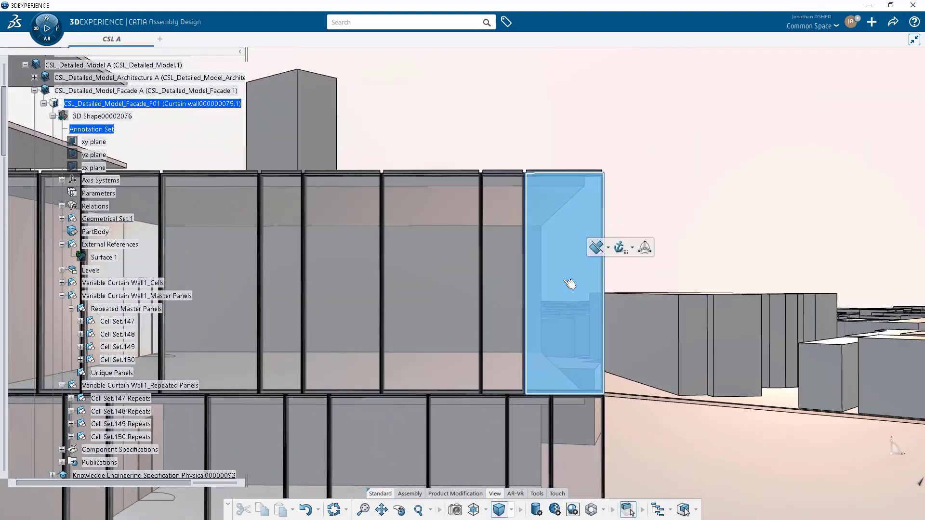
right_click(570, 284)
left_click(588, 288)
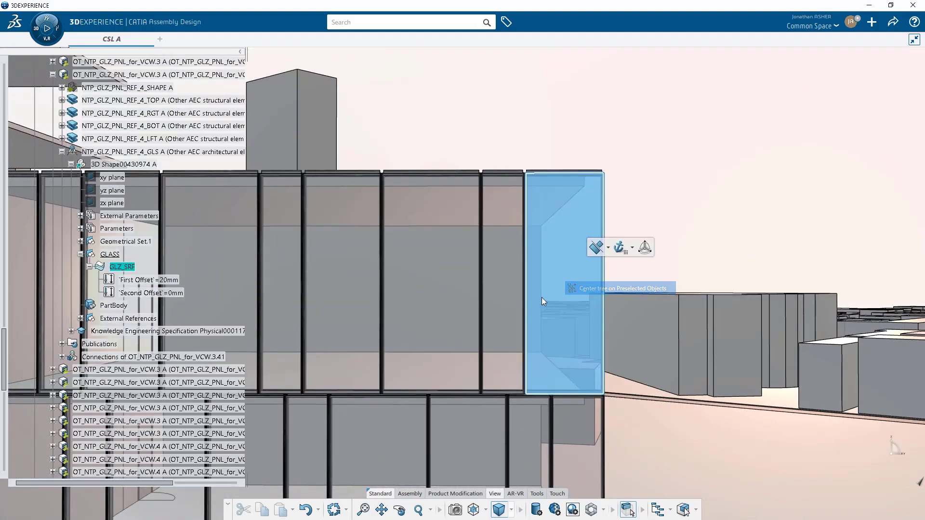
left_click(62, 152)
right_click(87, 75)
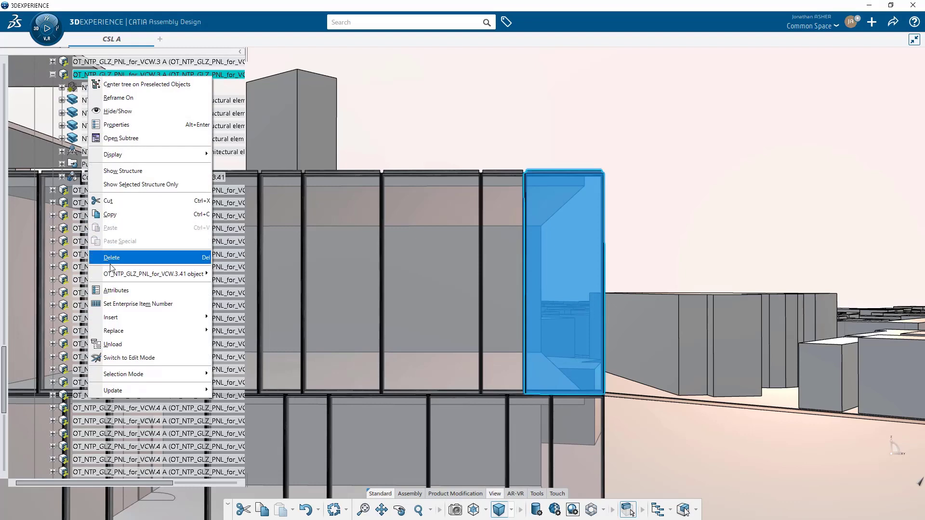
mouse_move(117, 274)
left_click(243, 288)
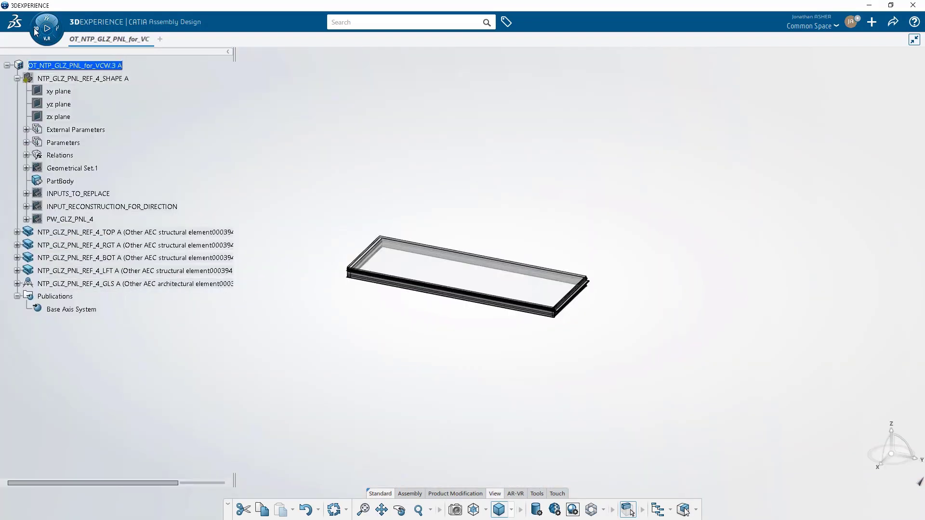
Step: Switch to the Building and Civil Assemblies app and examine the opened panel's frame and glass
left_click(35, 32)
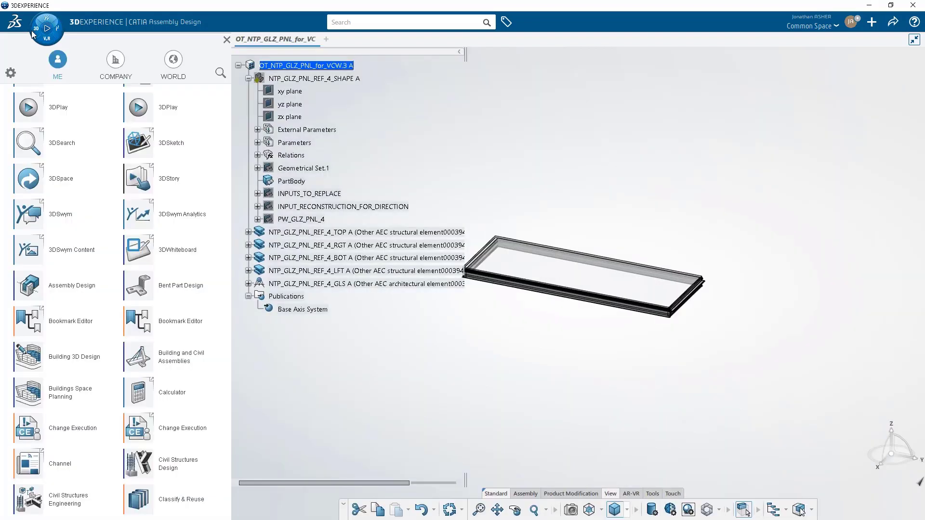
left_click(158, 371)
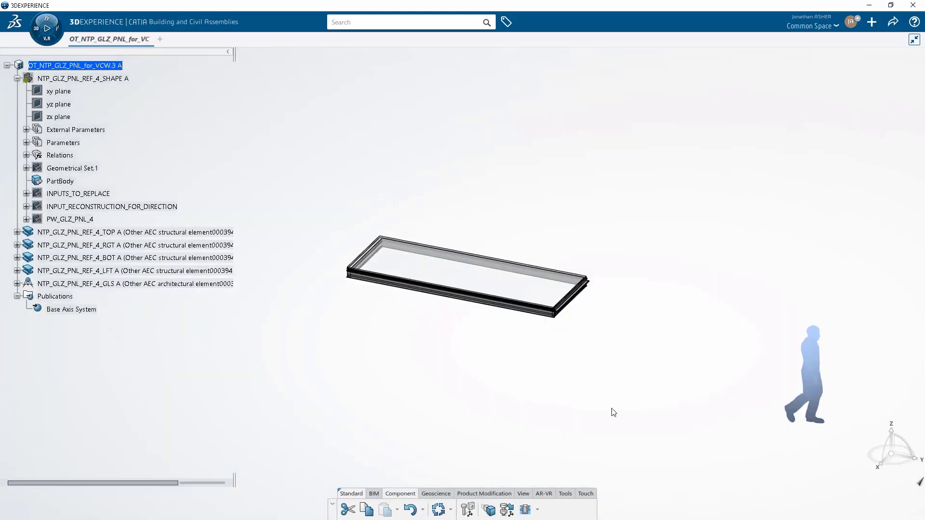
middle_click_drag(613, 413, 549, 284)
Step: Return to CSL A, open the narrow panel beside the corner panel in its own window, and examine its frame and glass
mouse_move(114, 39)
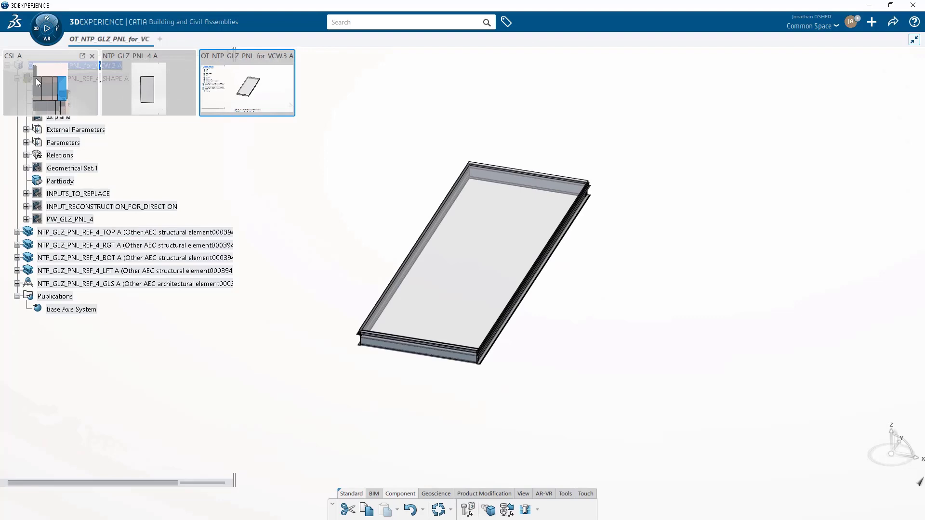
left_click(36, 78)
left_click(501, 231)
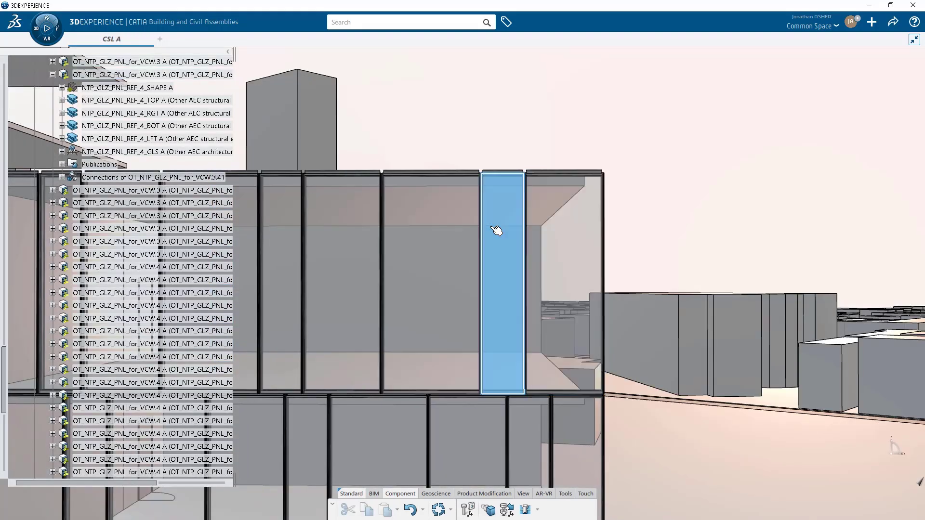
right_click(501, 231)
left_click(502, 235)
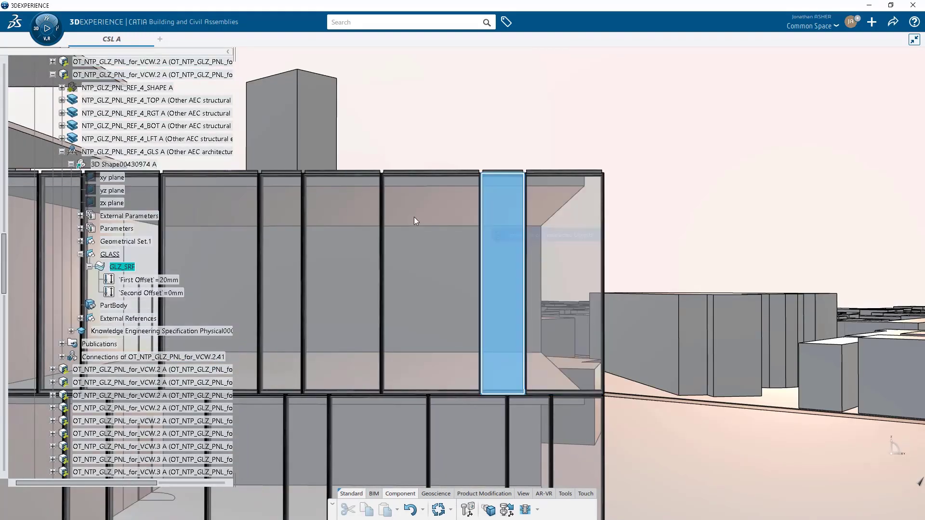
left_click(52, 75)
right_click(88, 74)
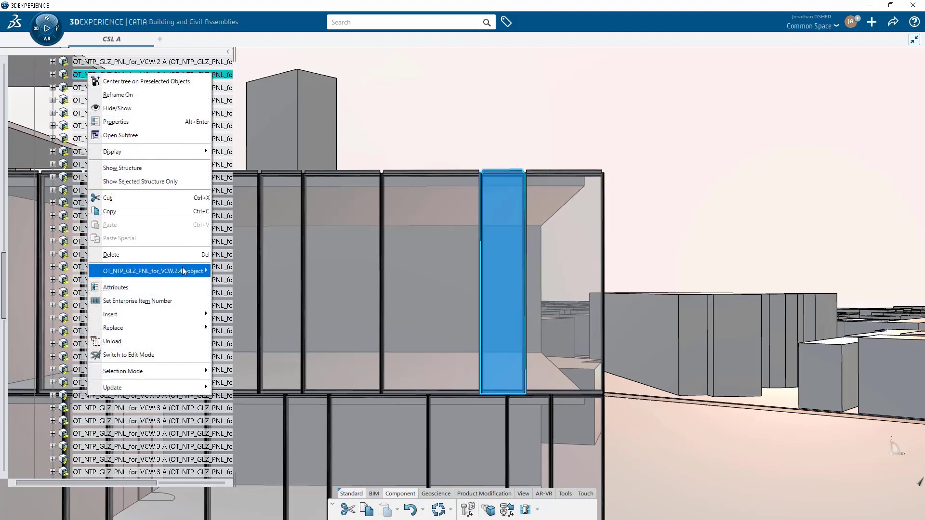
mouse_move(184, 271)
left_click(234, 284)
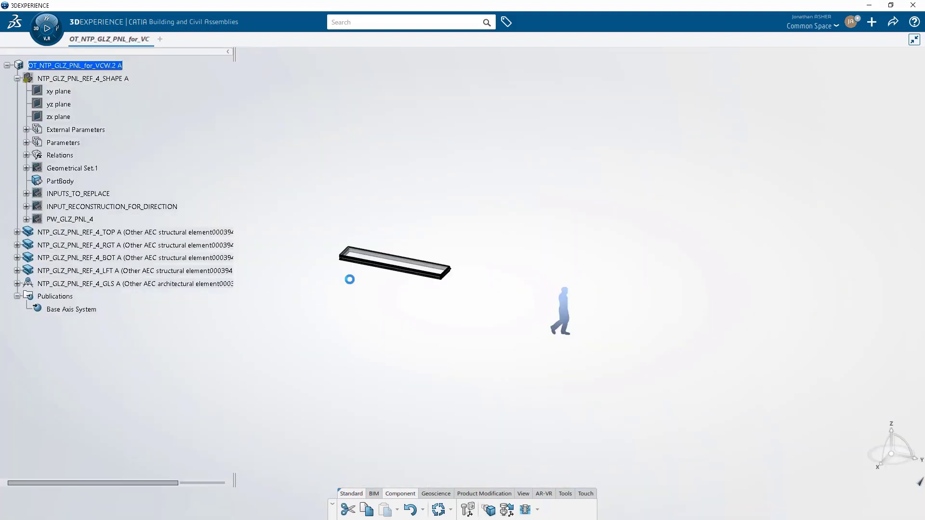
middle_click_drag(338, 285, 635, 288)
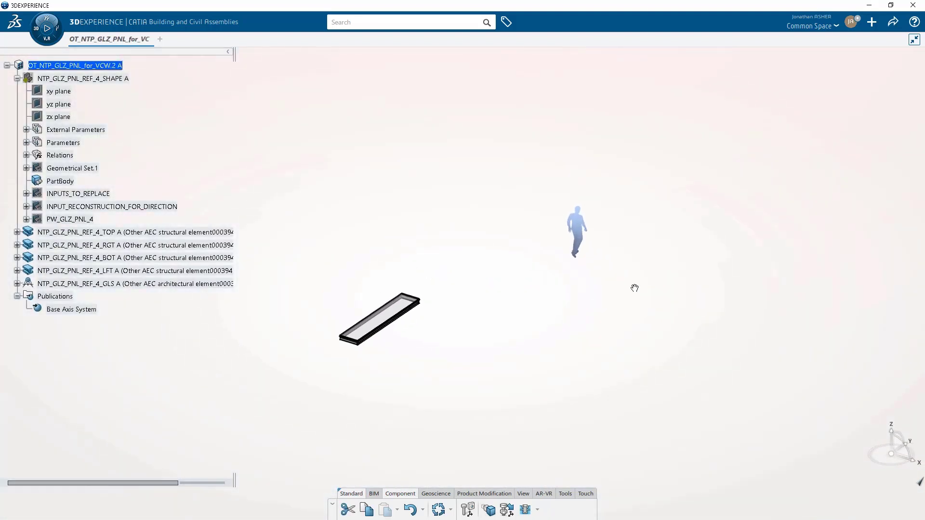
middle_click(376, 316)
middle_click_drag(375, 318, 364, 207, "ctrl")
middle_click_drag(348, 282, 359, 318)
Step: Return to CSL A and collapse the 3D Shape and CSL_Detailed_Model_Facade_F01 branches in the tree
mouse_move(101, 40)
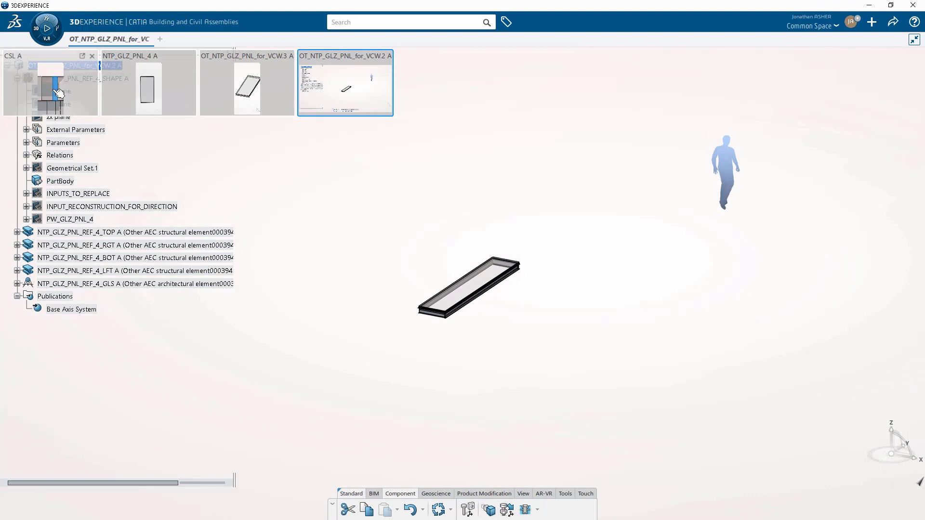
scroll(76, 159, "up", 15)
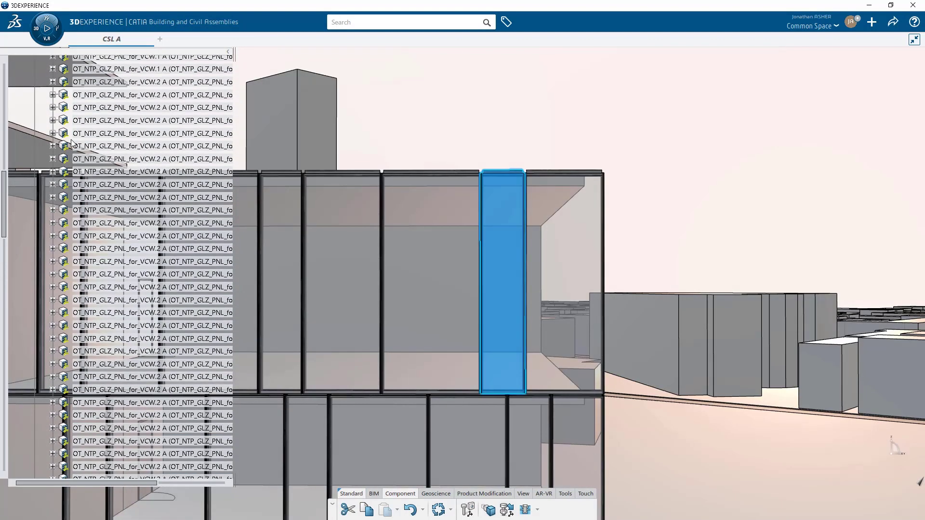
scroll(63, 149, "up", 10)
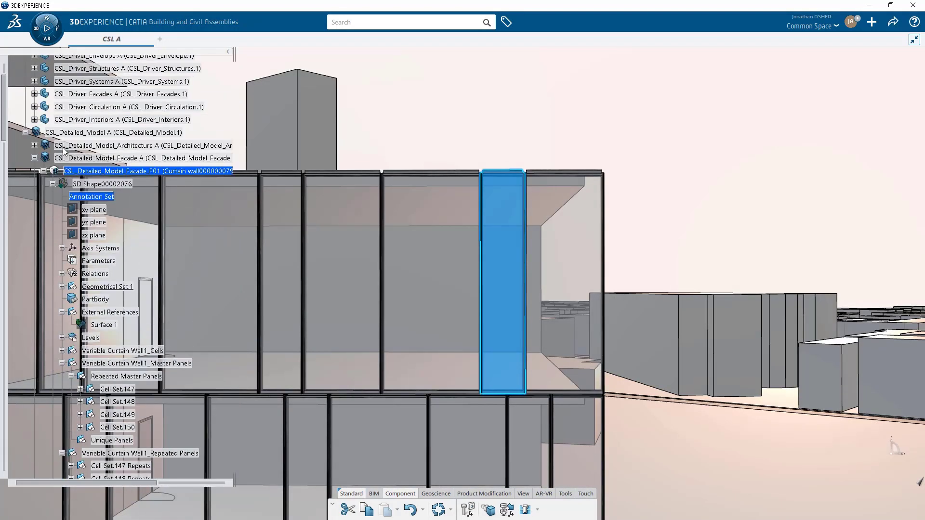
left_click(52, 184)
left_click(43, 171)
middle_click_drag(291, 297, 553, 250)
left_click(594, 136)
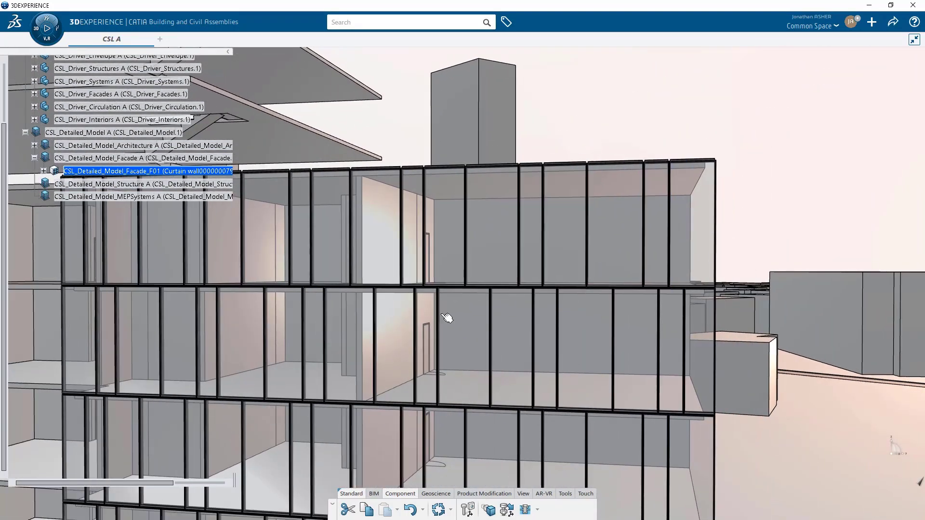
Step: Expand CSL_Driver_Facades down to its geometry and show the CURTAINWALLS set
middle_click_drag(417, 329, 612, 347)
scroll(28, 292, "up", 5)
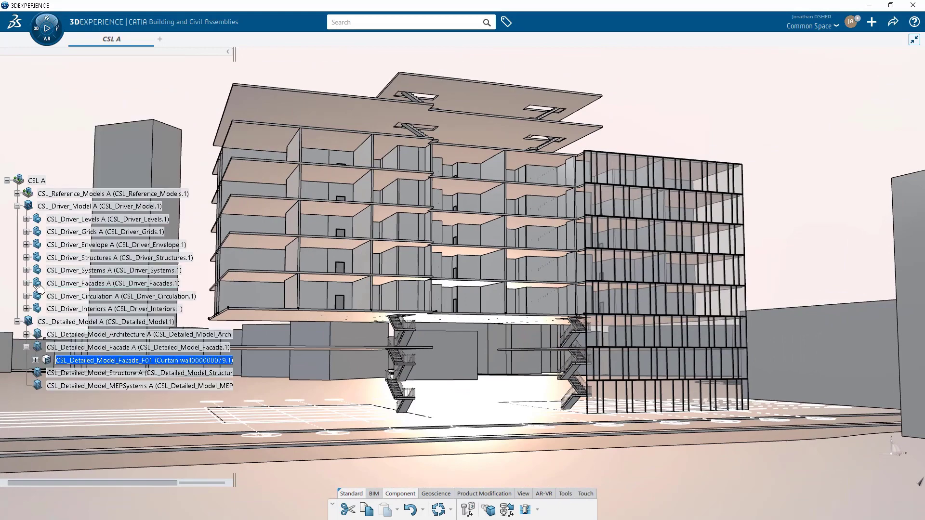
left_click(27, 283)
left_click(35, 296)
right_click(97, 324)
left_click(115, 357)
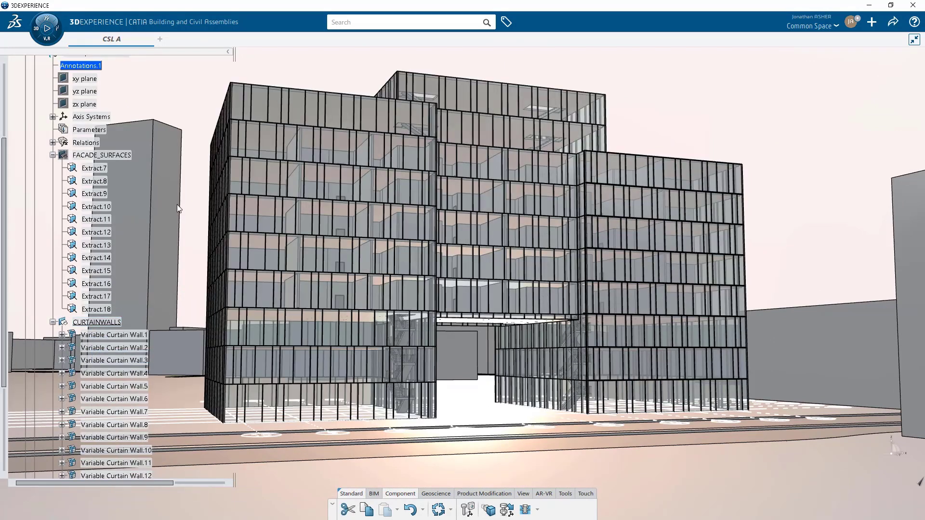